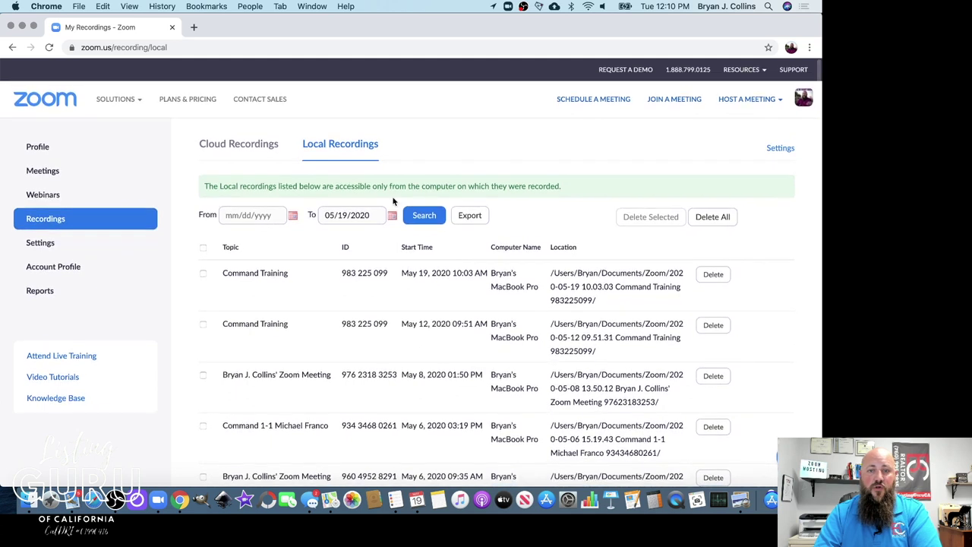
# Open the recording settings from the Local Recordings page, and switch to the Zoom Meeting window
pyautogui.click(778, 149)
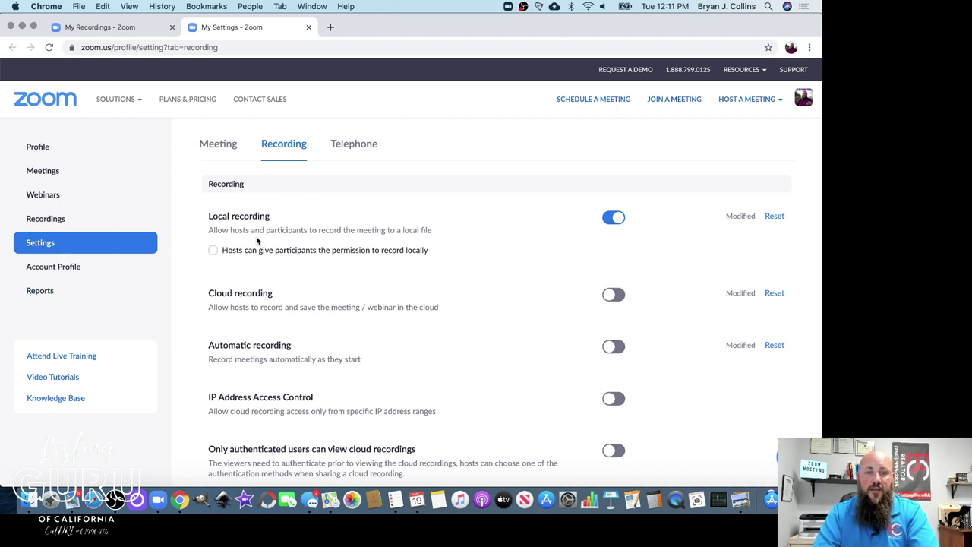
pyautogui.press('super+Tab')
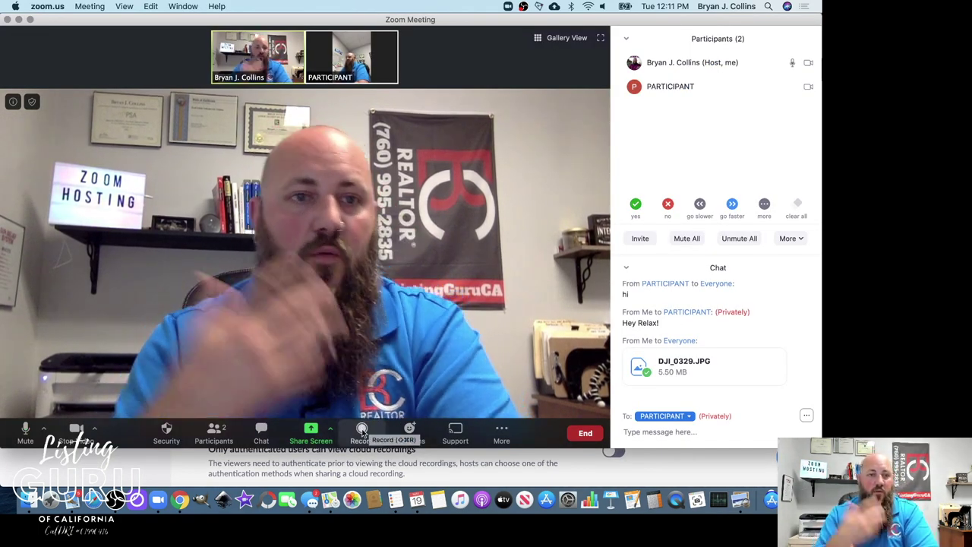
pyautogui.moveTo(162, 28)
pyautogui.mouseDown()
pyautogui.moveTo(219, 29)
pyautogui.moveTo(159, 35)
pyautogui.mouseUp()
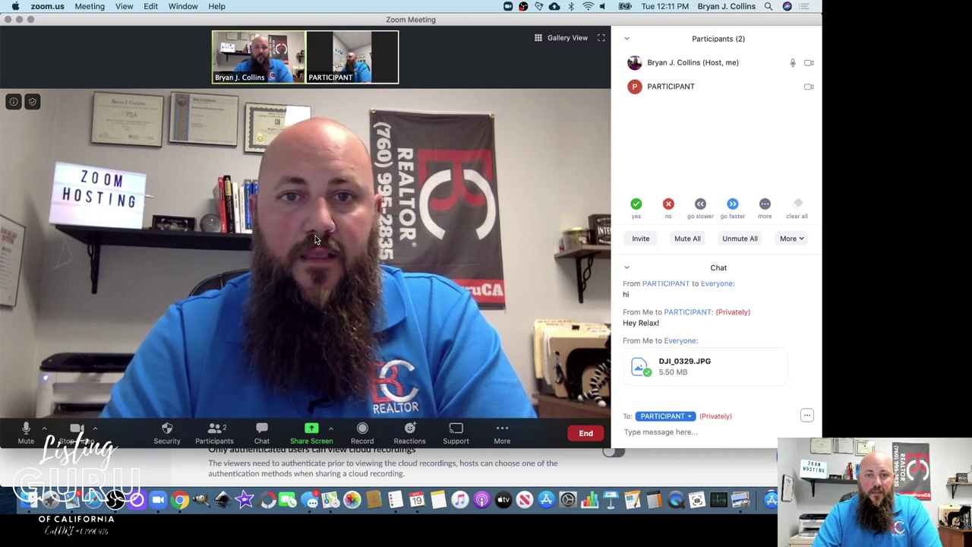
# Restrict who can share to Only Host in the meeting's Advanced Sharing Options, and close the options
pyautogui.click(330, 430)
pyautogui.click(341, 406)
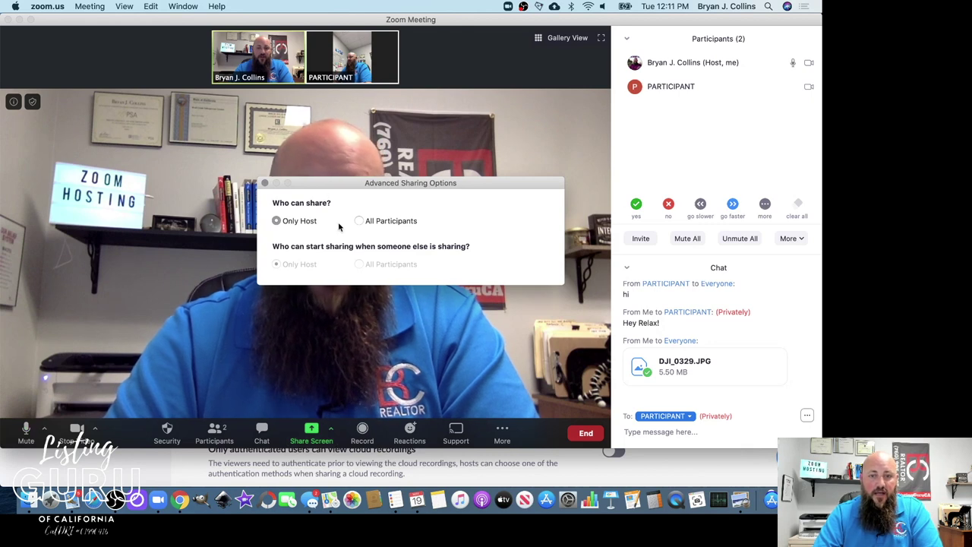
pyautogui.click(261, 183)
pyautogui.click(332, 432)
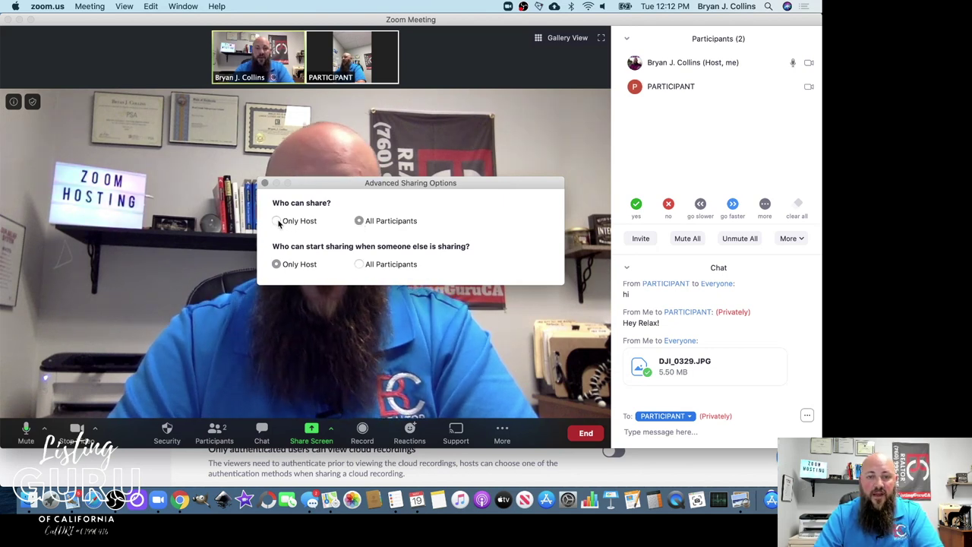
pyautogui.click(276, 221)
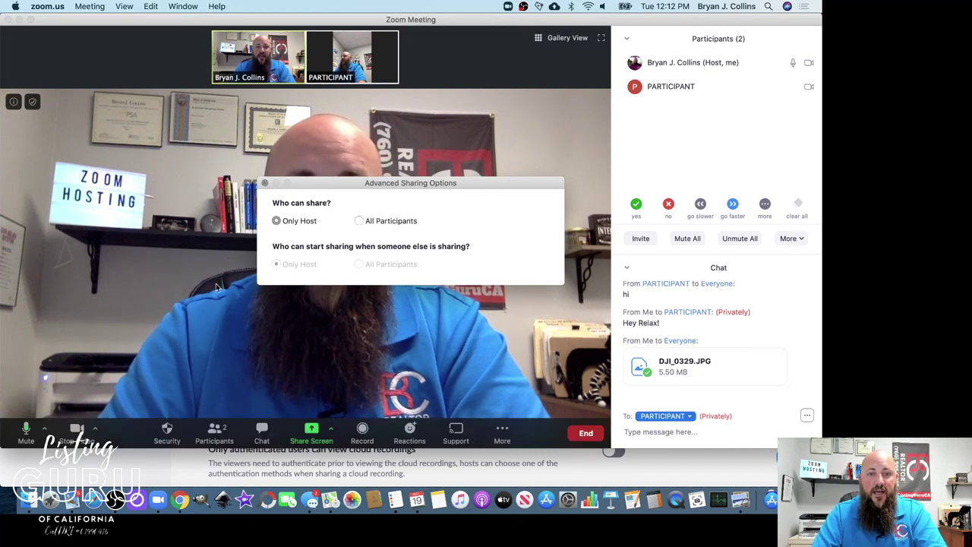
pyautogui.moveTo(354, 192); pyautogui.dragTo(214, 320)
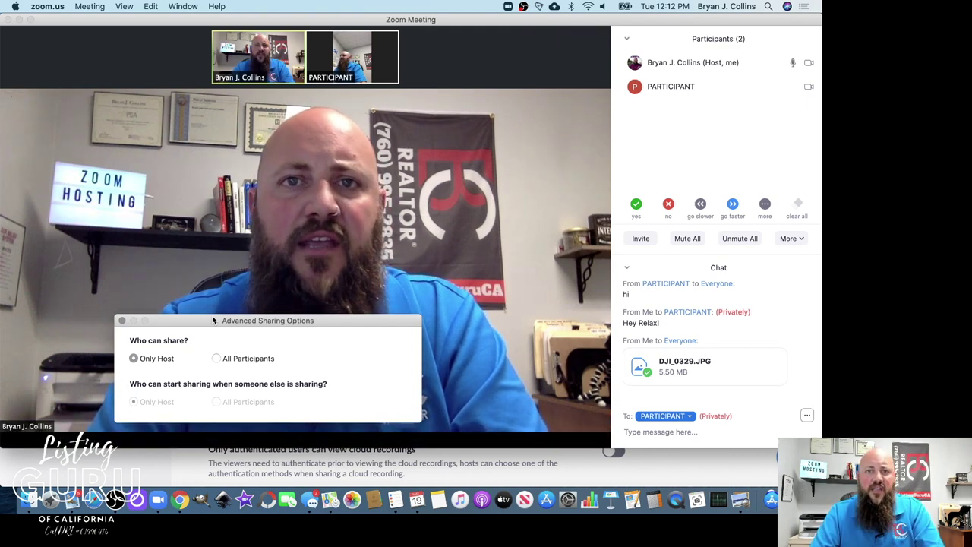
pyautogui.moveTo(213, 320); pyautogui.dragTo(209, 239)
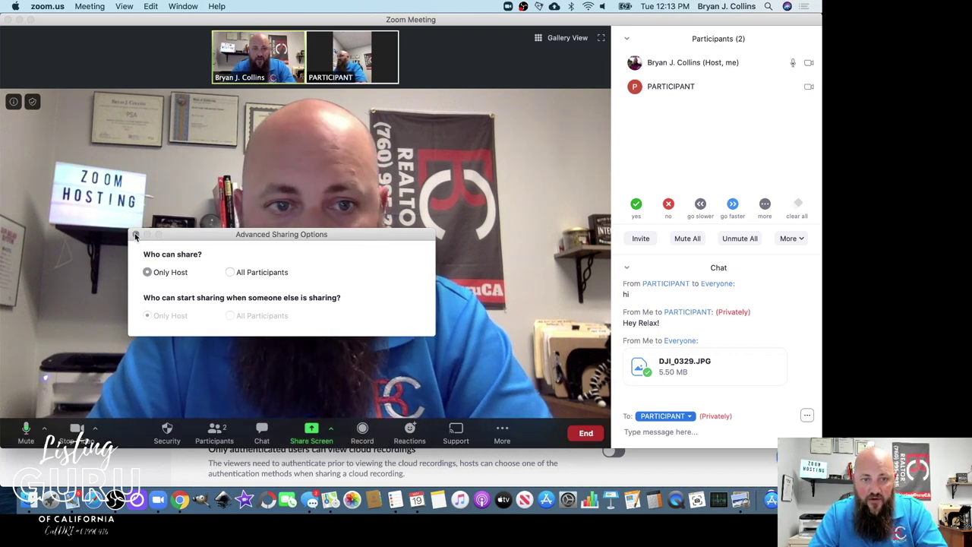
pyautogui.click(135, 235)
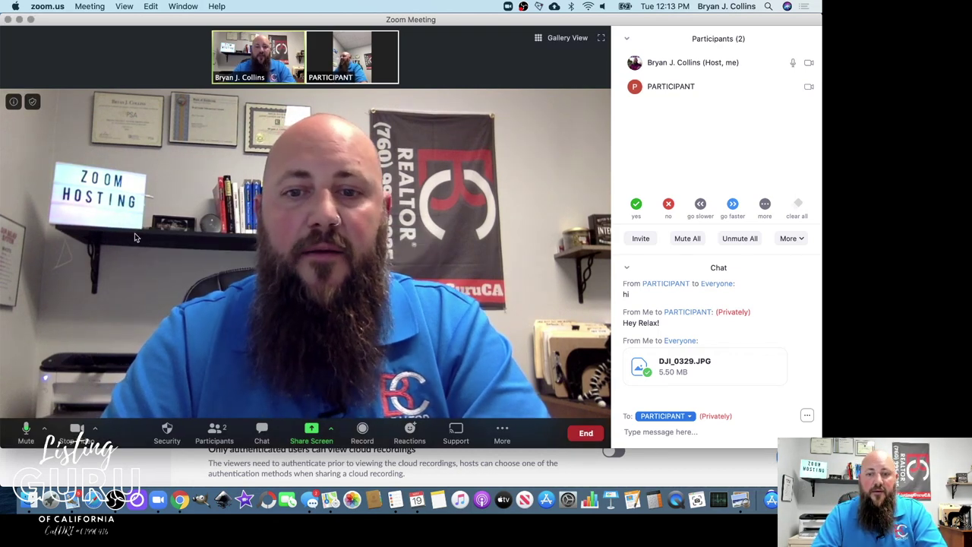
# Share the Google Chrome My Settings window in the meeting
pyautogui.click(308, 440)
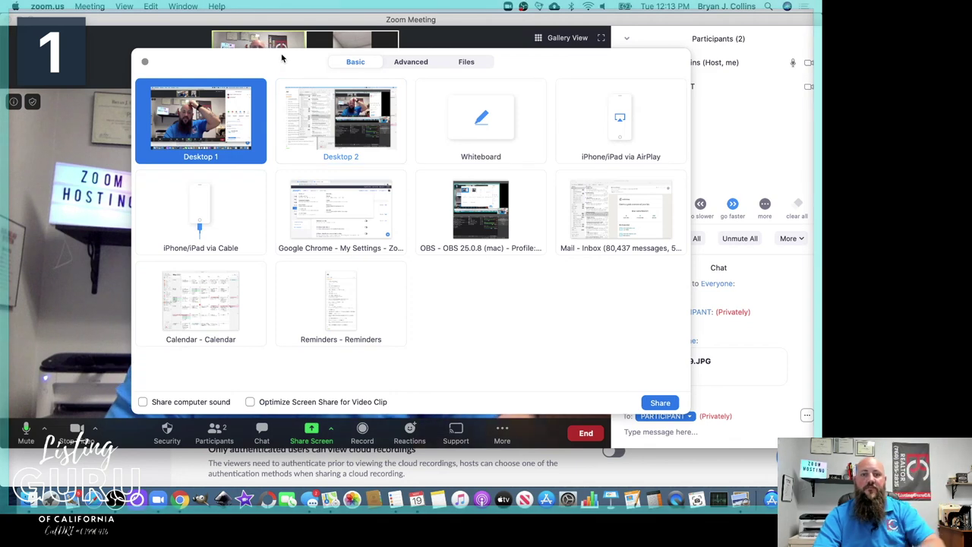
pyautogui.moveTo(281, 59); pyautogui.dragTo(221, 64)
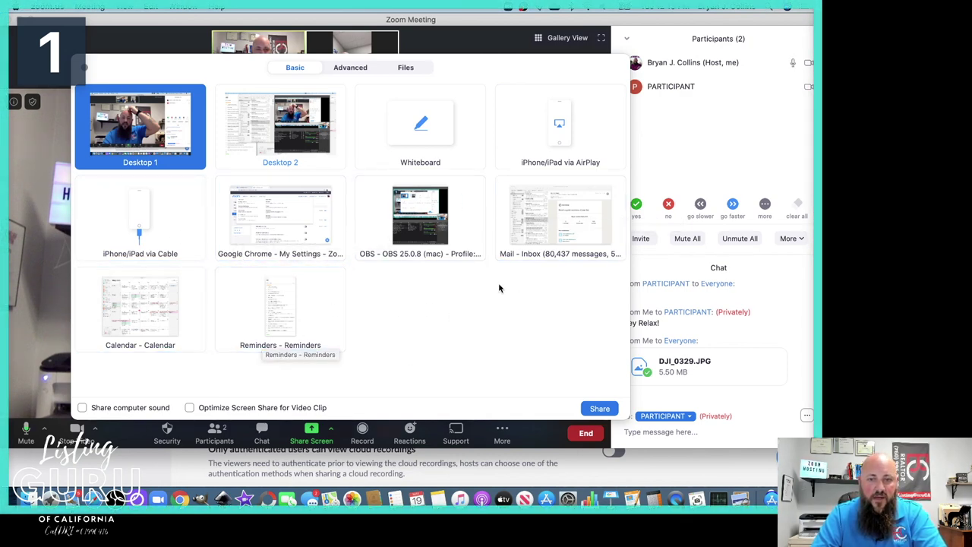
pyautogui.click(280, 221)
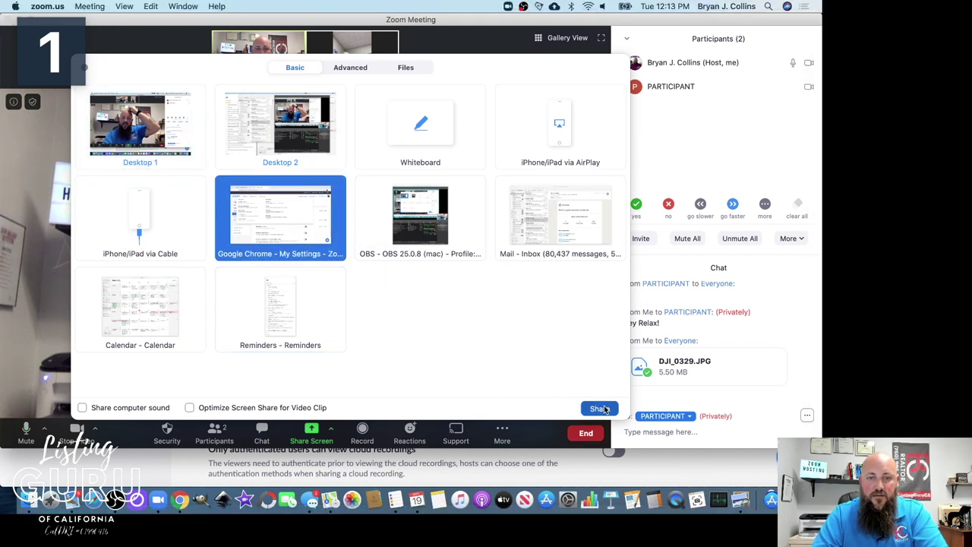
pyautogui.click(600, 409)
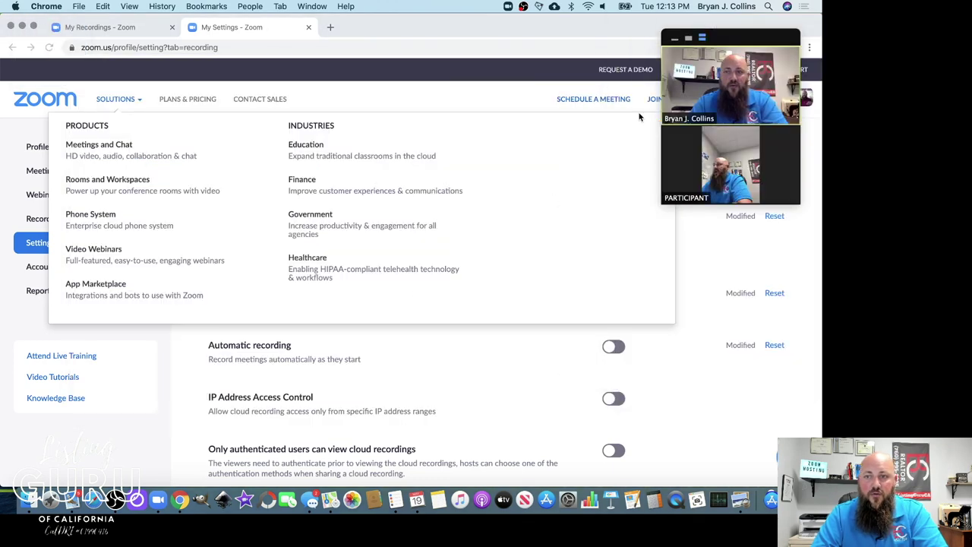
# Switch the floating video panel to active speaker view, try its minimized view, and reposition the panel over the shared window
pyautogui.moveTo(719, 51)
pyautogui.mouseDown()
pyautogui.moveTo(688, 62)
pyautogui.moveTo(723, 63)
pyautogui.moveTo(724, 84)
pyautogui.moveTo(640, 102)
pyautogui.moveTo(728, 45)
pyautogui.mouseUp()
pyautogui.click(635, 73)
pyautogui.click(698, 46)
pyautogui.click(683, 47)
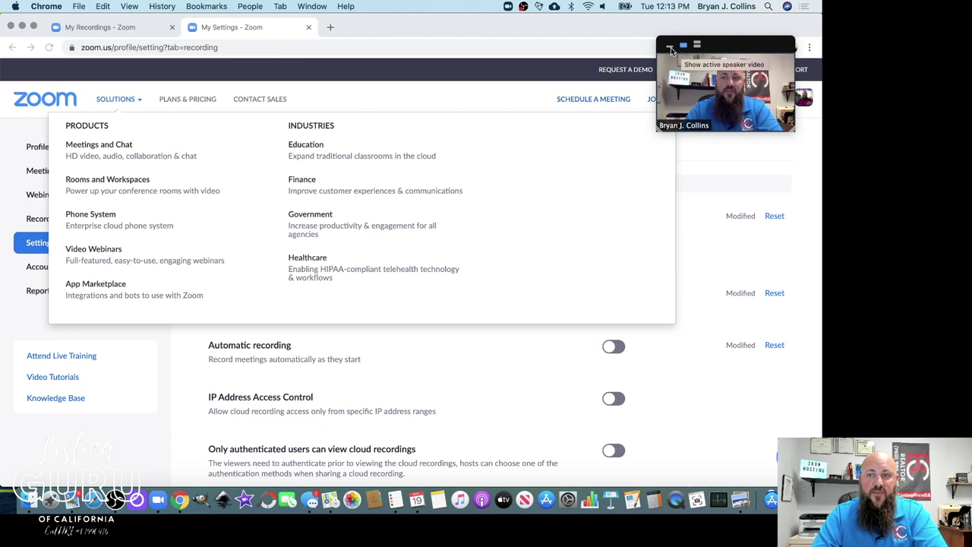
pyautogui.click(671, 47)
pyautogui.click(684, 47)
pyautogui.moveTo(696, 36); pyautogui.dragTo(724, 26)
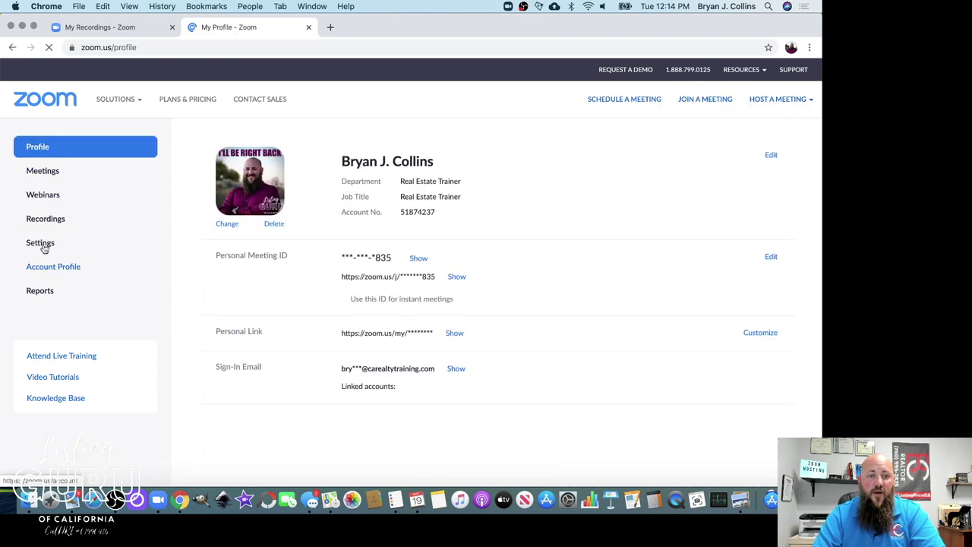
# Show the account's Settings page in the shared browser window
pyautogui.click(89, 252)
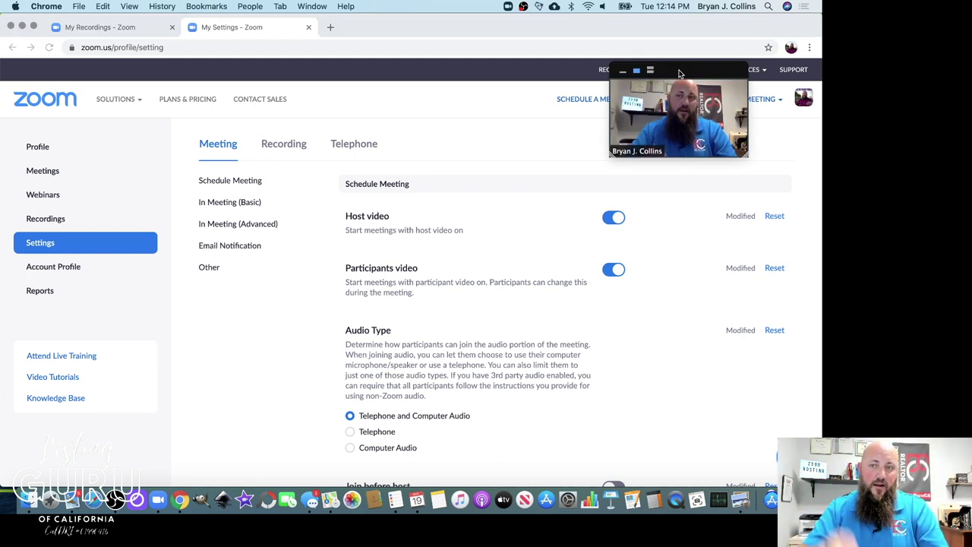
pyautogui.moveTo(686, 104)
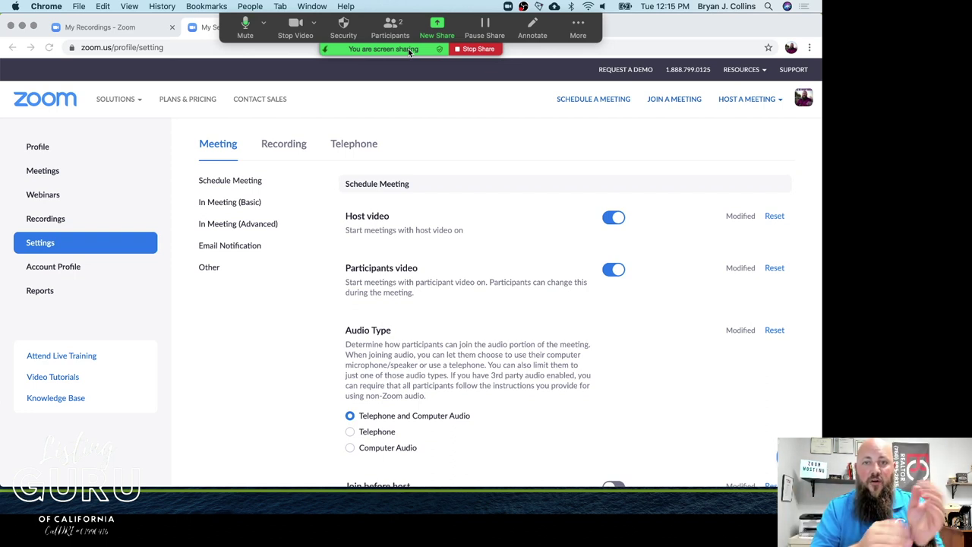
# Start a new share that replaces the browser window with the Whiteboard
pyautogui.click(437, 25)
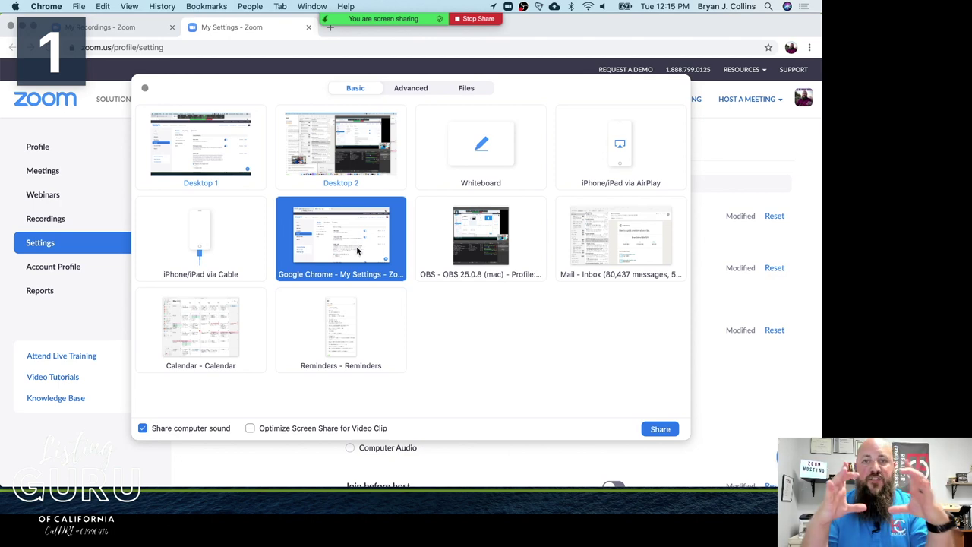
pyautogui.click(657, 430)
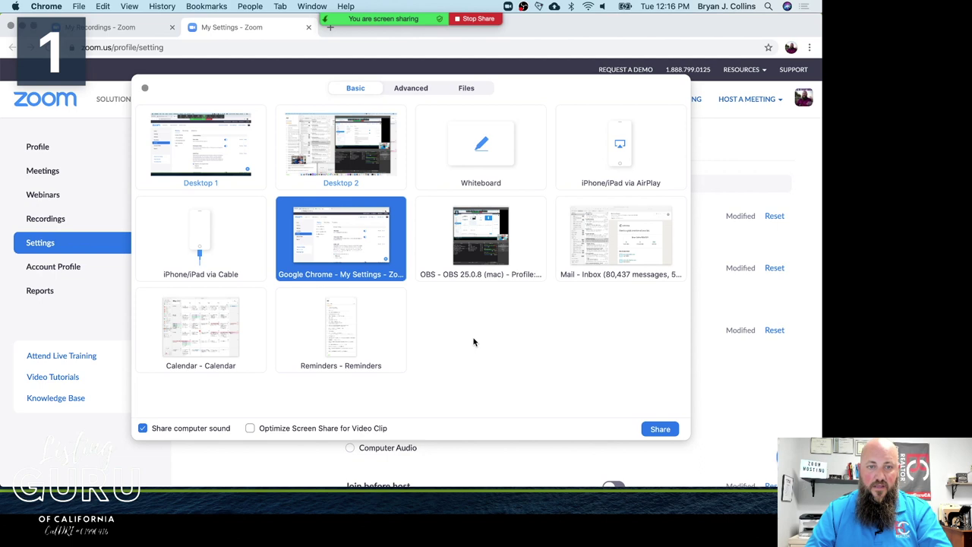
pyautogui.click(480, 152)
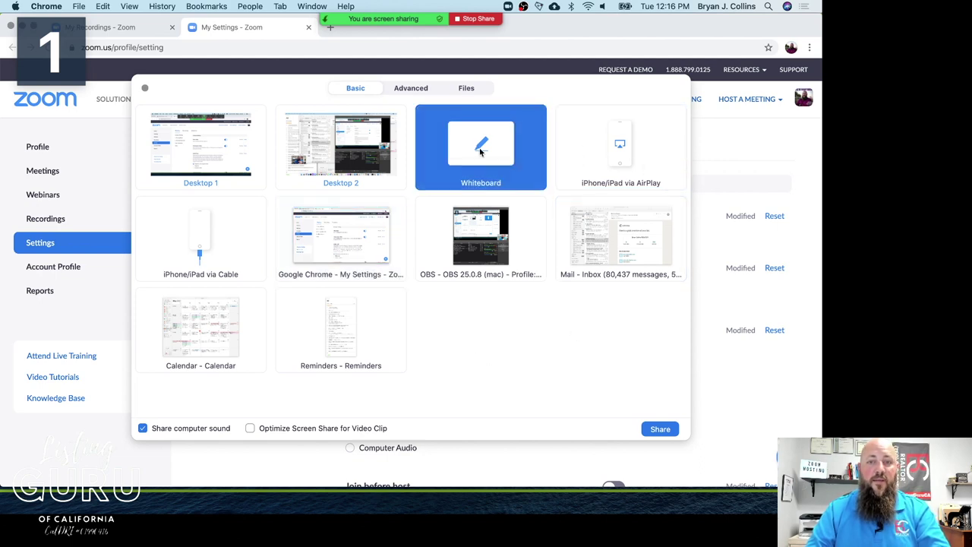
pyautogui.click(660, 429)
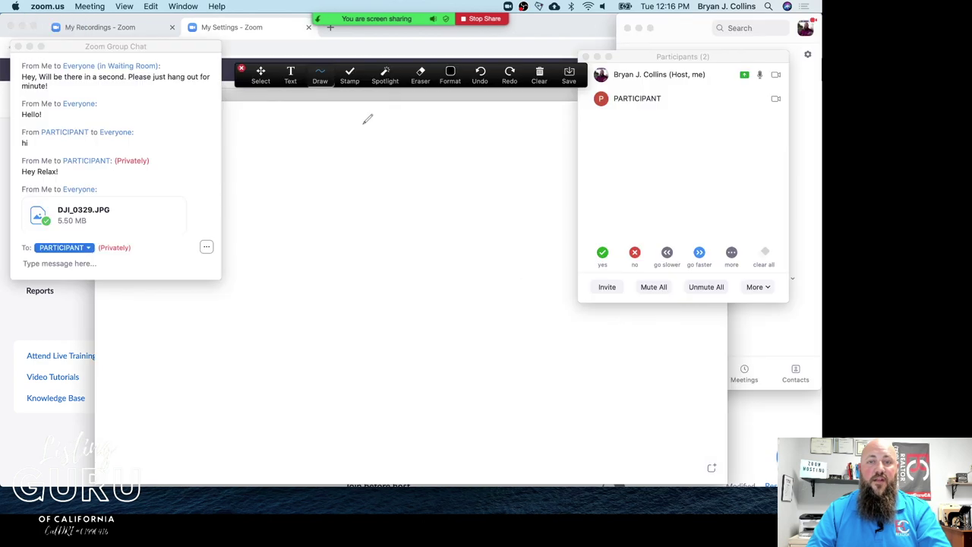
# Sketch freehand strokes on the whiteboard in black and add more strokes with the draw color set to red
pyautogui.moveTo(306, 187)
pyautogui.mouseDown()
pyautogui.moveTo(380, 277)
pyautogui.moveTo(437, 241)
pyautogui.moveTo(338, 237)
pyautogui.moveTo(349, 156)
pyautogui.mouseUp()
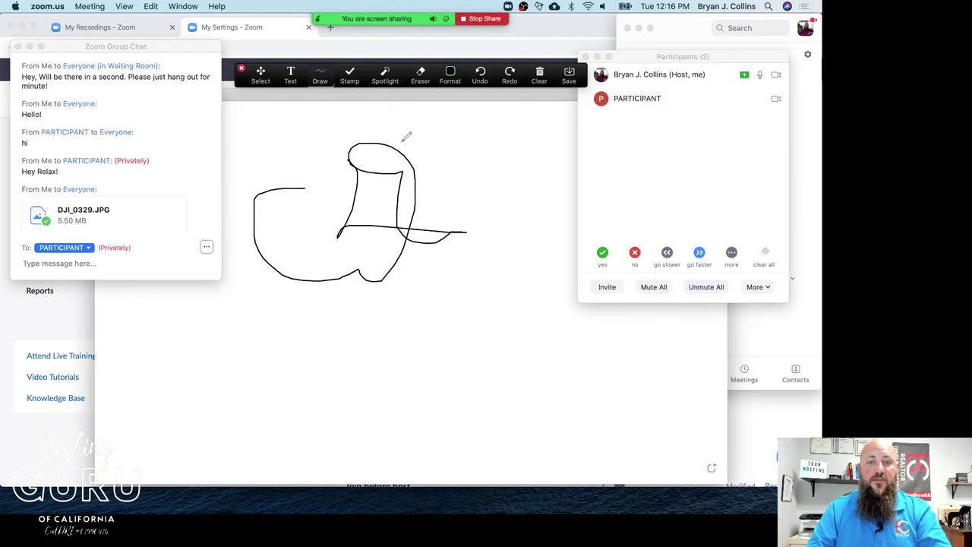
pyautogui.click(454, 71)
pyautogui.click(433, 104)
pyautogui.moveTo(450, 206); pyautogui.dragTo(419, 220)
pyautogui.moveTo(221, 320)
pyautogui.mouseDown()
pyautogui.moveTo(391, 299)
pyautogui.moveTo(456, 246)
pyautogui.moveTo(527, 317)
pyautogui.mouseUp()
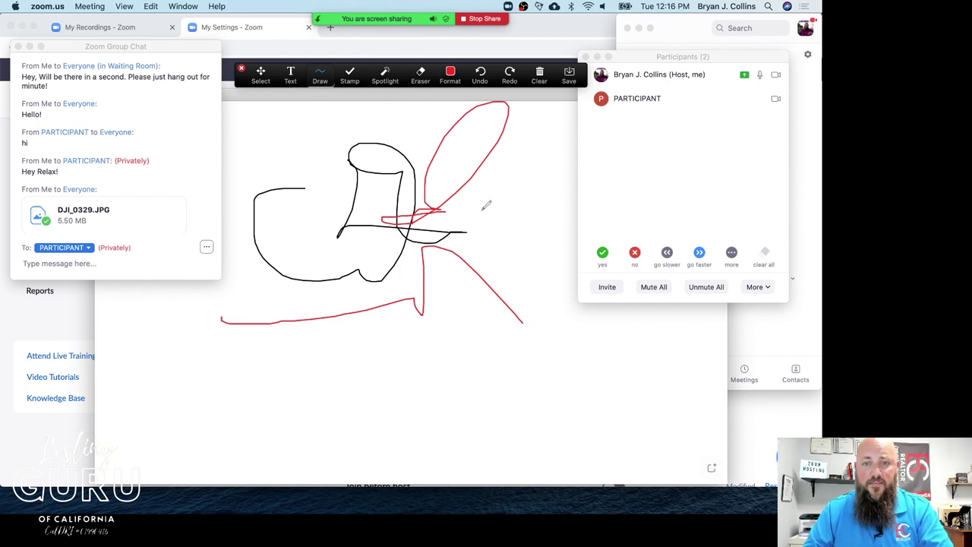
# Close the whiteboard's annotation tools and the group chat window, and stop the screen share
pyautogui.click(242, 70)
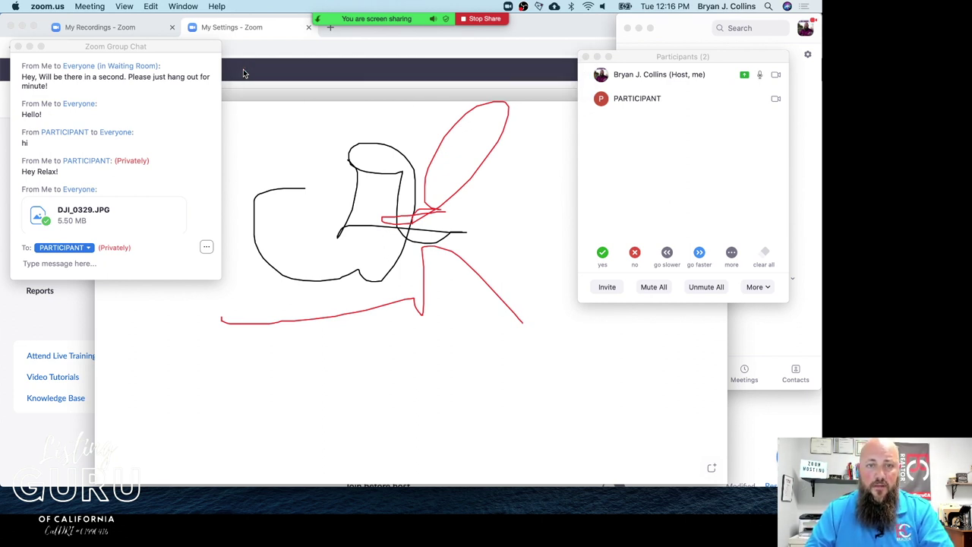
pyautogui.press('super+w')
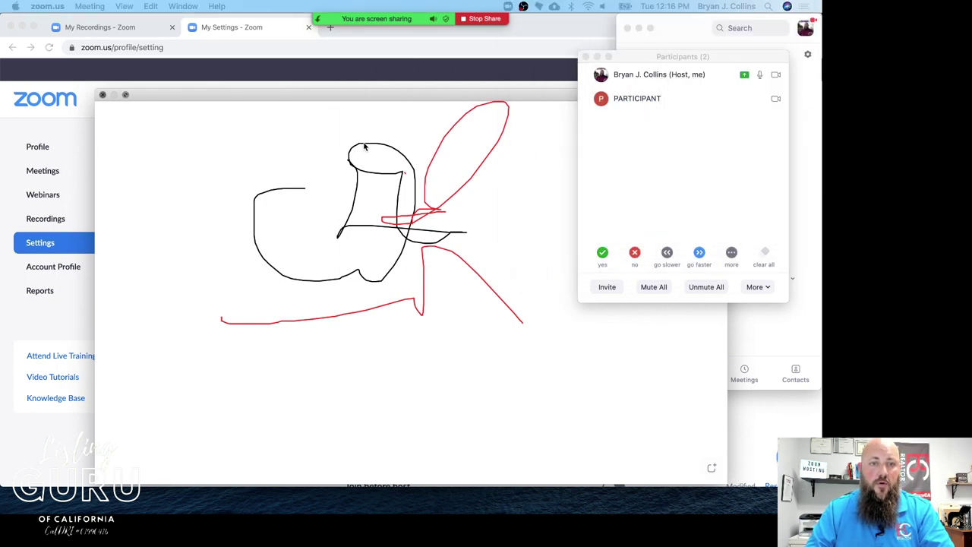
pyautogui.press('super+shift+s')
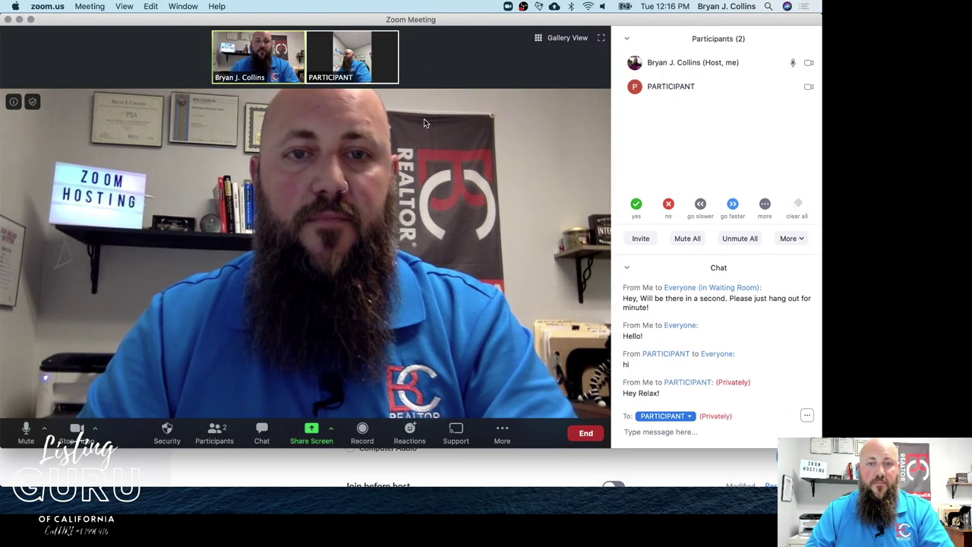
# Share the Google Chrome My Settings window again with Share computer sound turned off
pyautogui.click(311, 433)
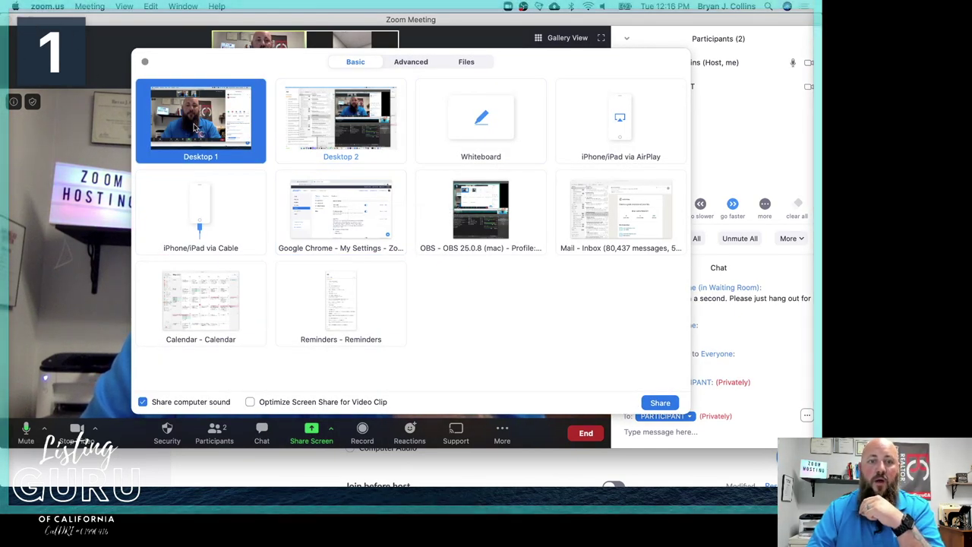
pyautogui.click(348, 135)
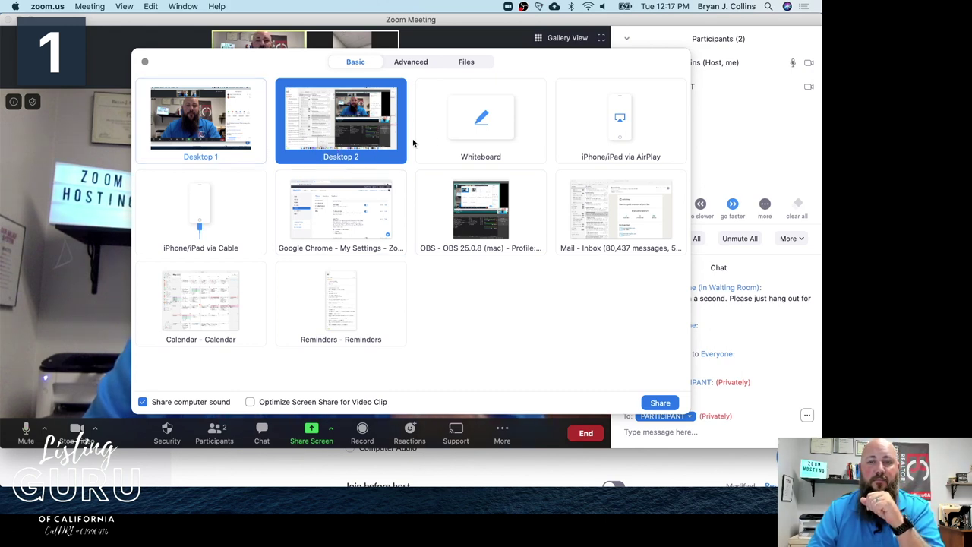
pyautogui.click(442, 139)
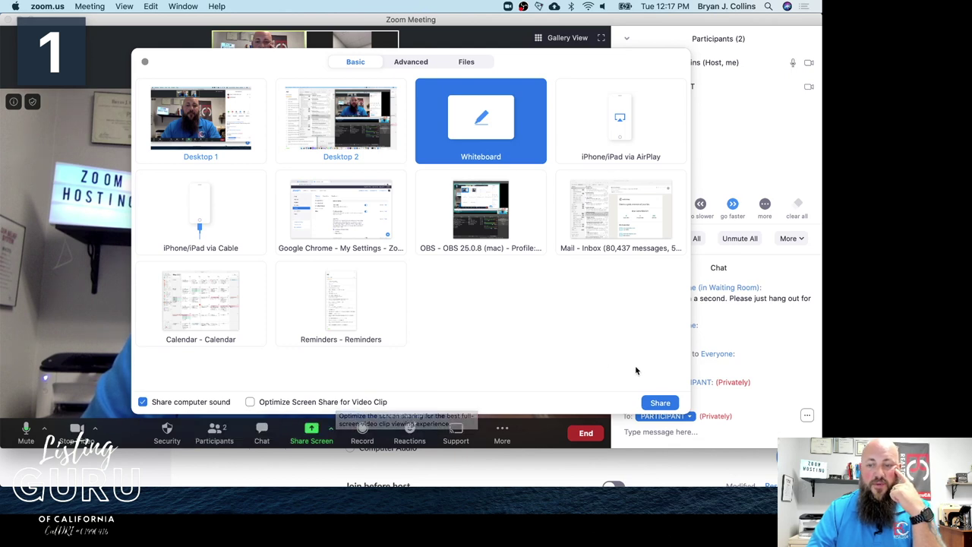
pyautogui.click(177, 403)
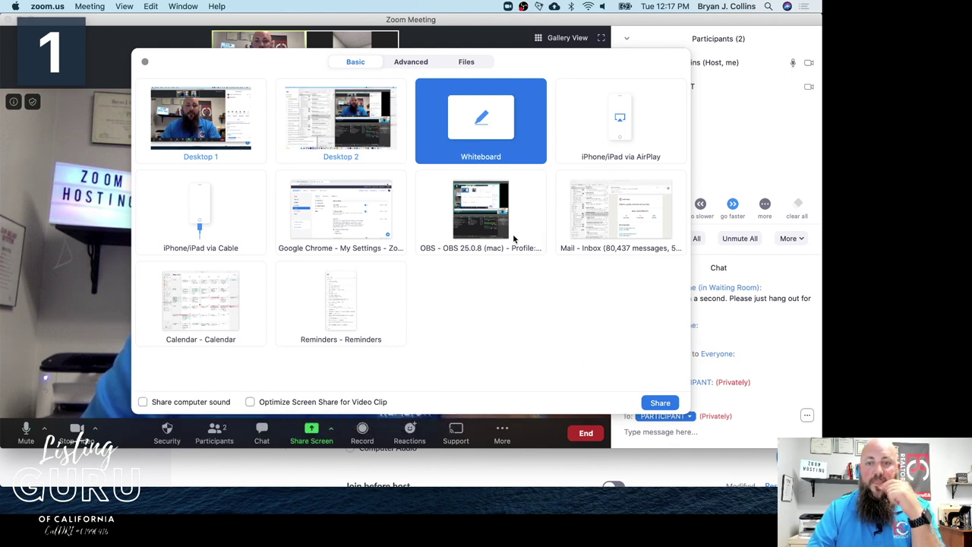
pyautogui.click(390, 129)
pyautogui.click(262, 106)
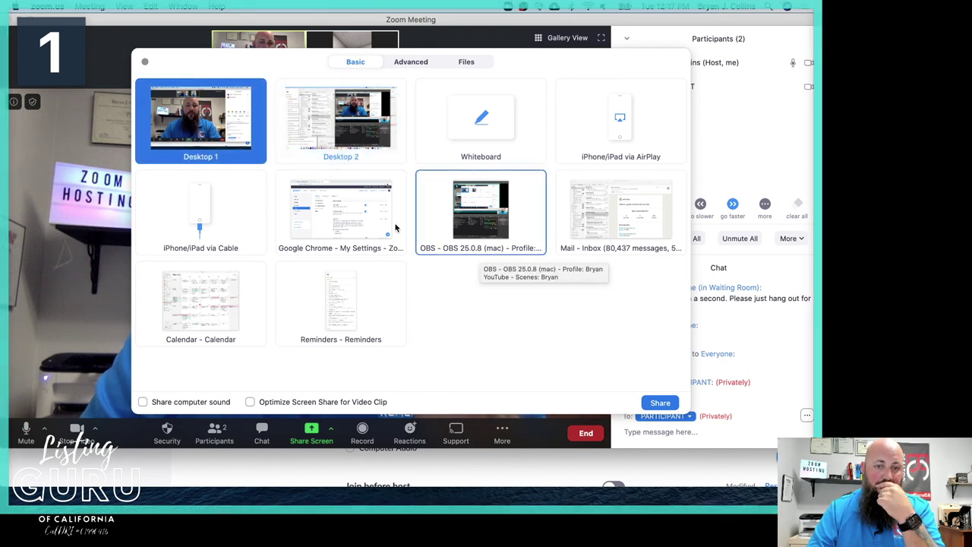
pyautogui.click(403, 228)
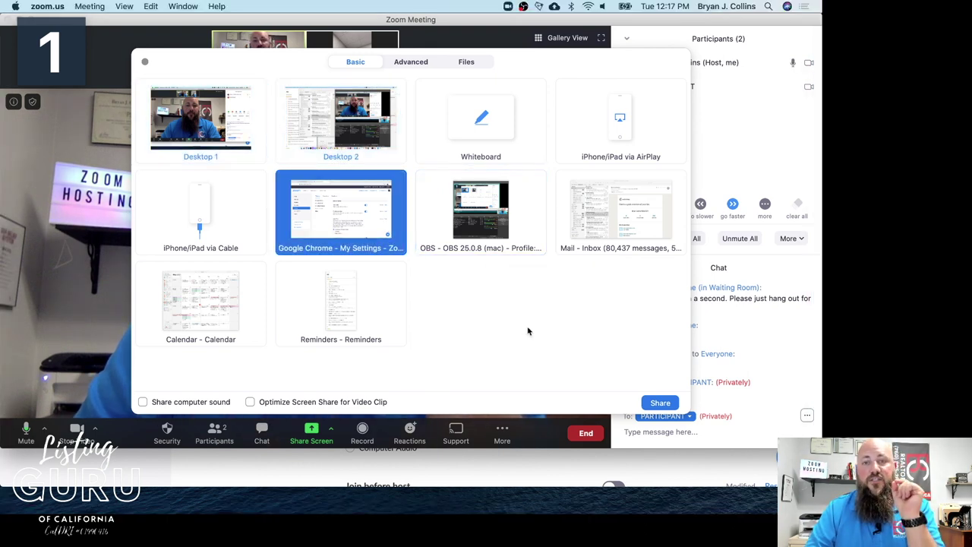
pyautogui.click(661, 403)
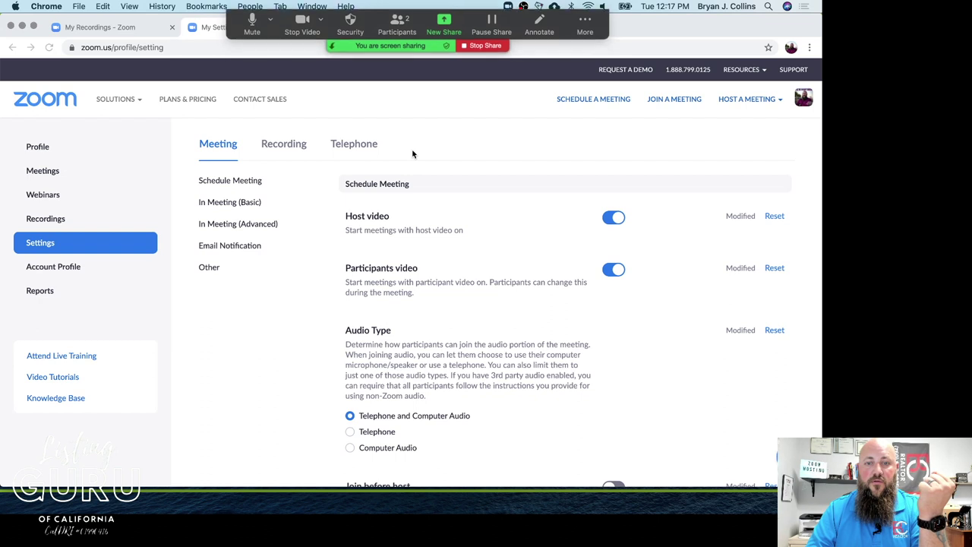
# Start a new share of the Google Chrome My Settings window with Share computer sound turned on
pyautogui.moveTo(449, 50)
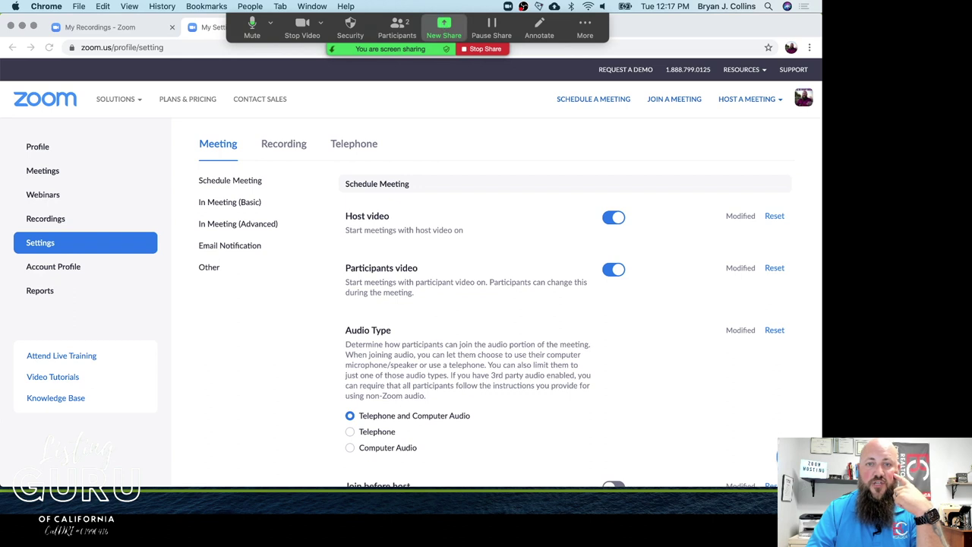
pyautogui.click(444, 29)
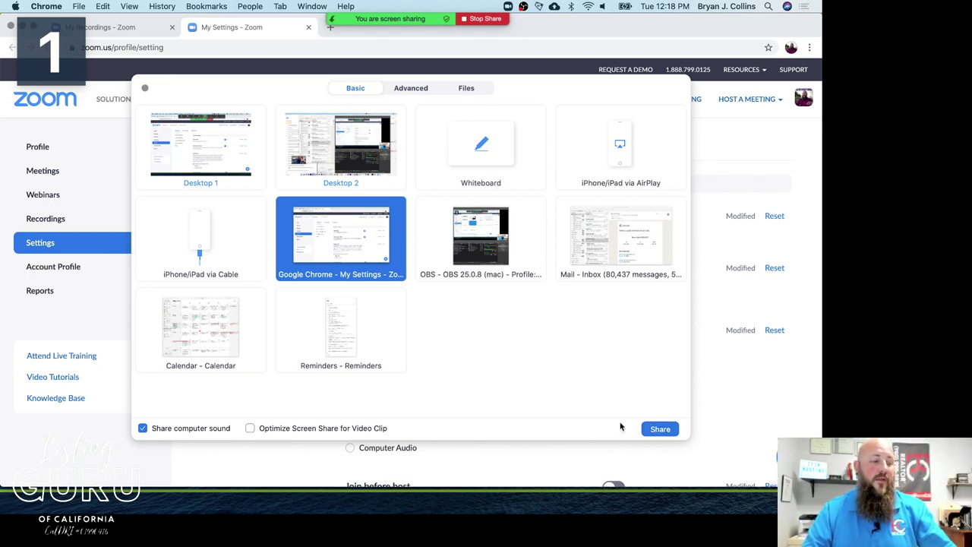
pyautogui.moveTo(426, 18)
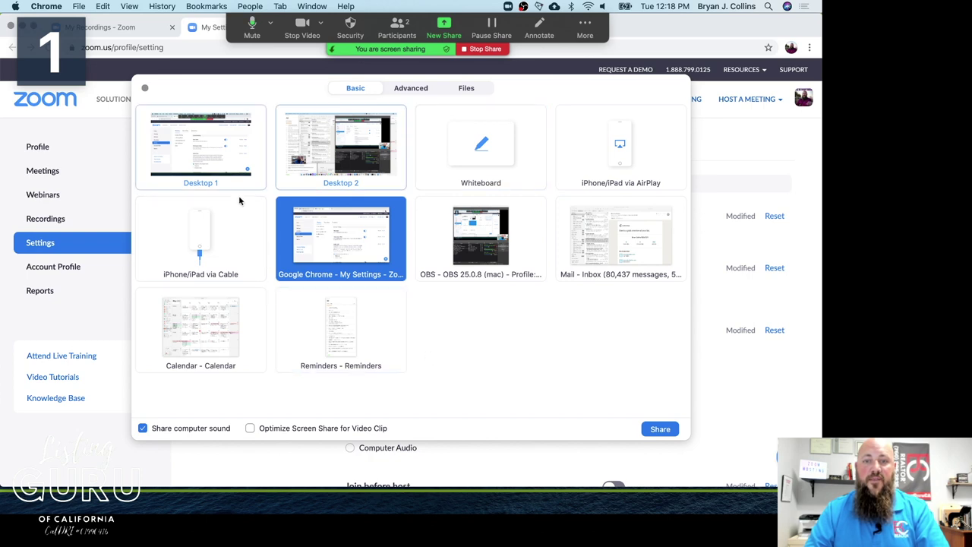
pyautogui.click(661, 430)
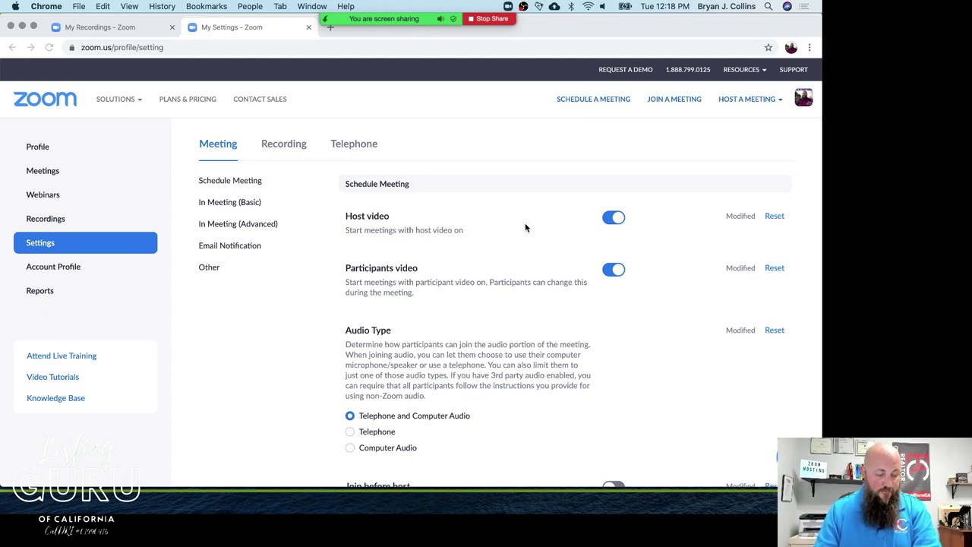
# End the screen share, return to the Zoom meeting and show the participants' videos in Gallery View
pyautogui.press('super+Tab')
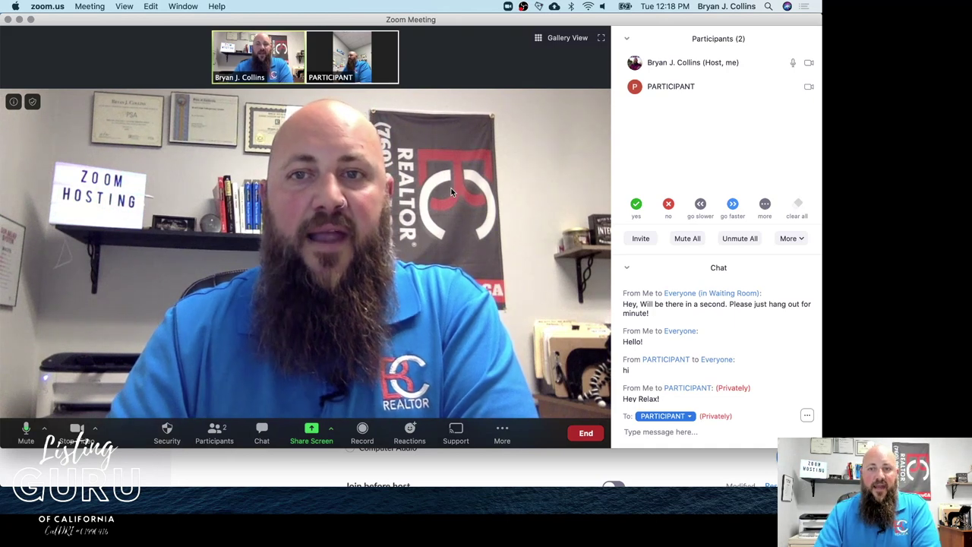
pyautogui.click(558, 38)
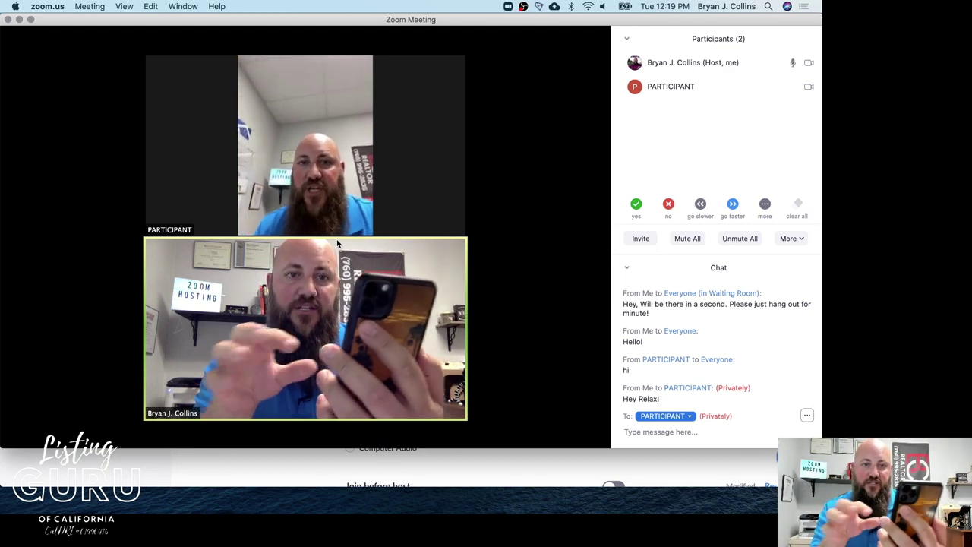
pyautogui.moveTo(506, 369)
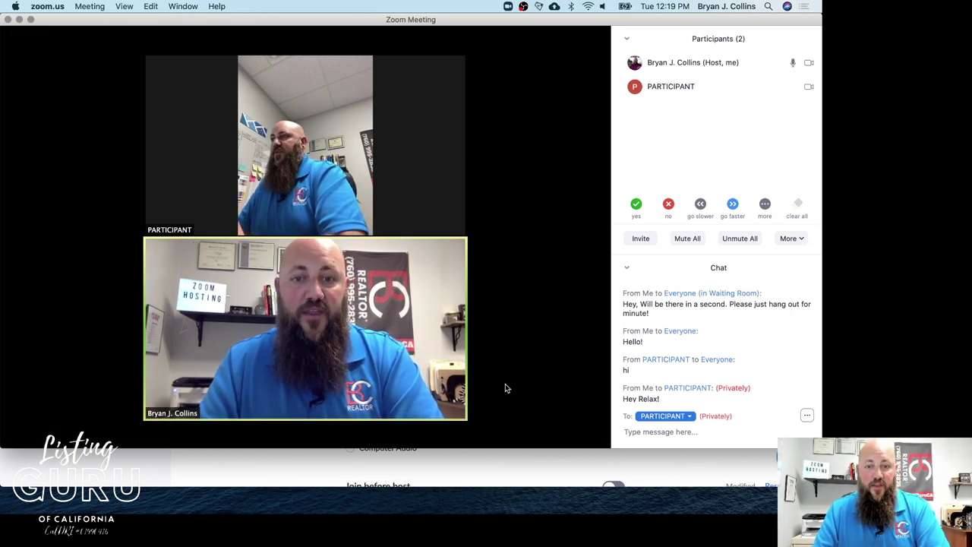
# Try to start a Support session with the participant and dismiss the resulting dialog
pyautogui.click(456, 434)
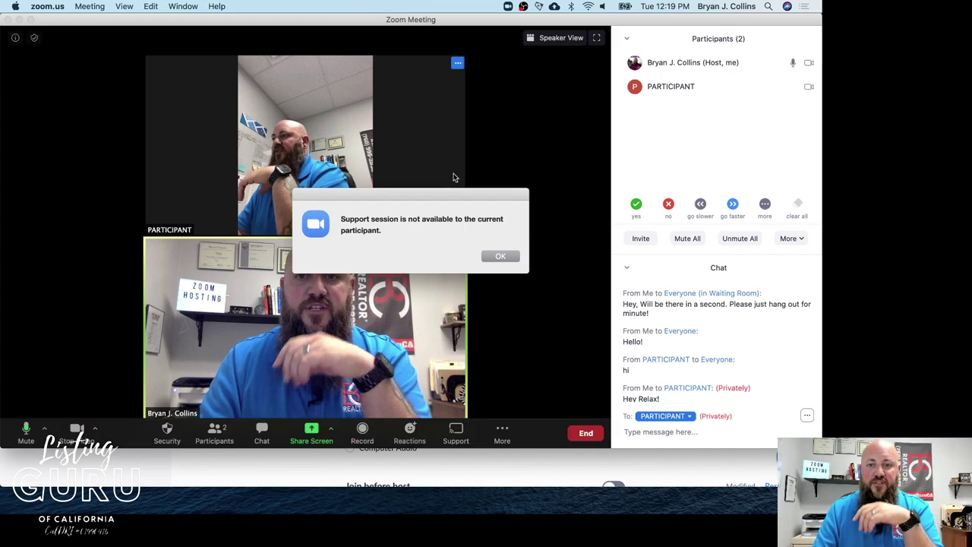
pyautogui.click(501, 256)
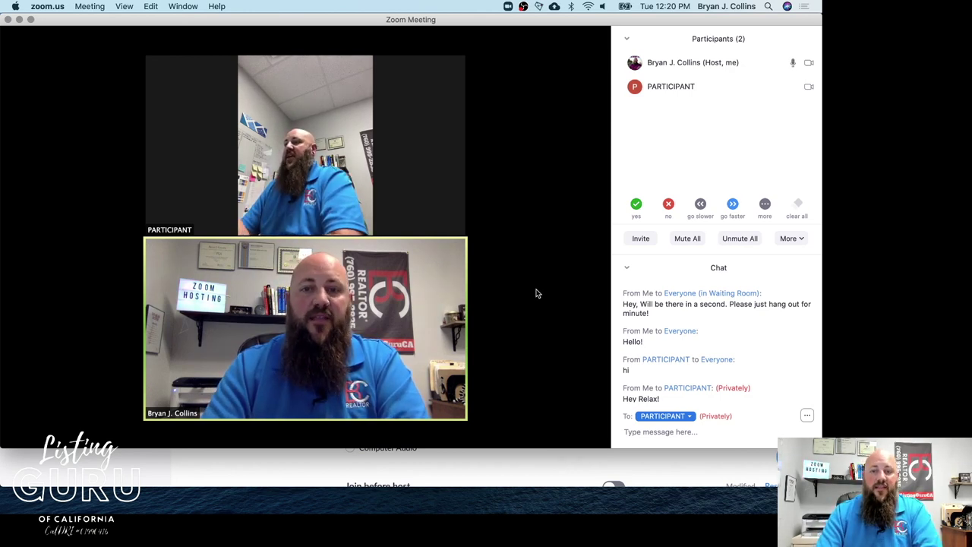
pyautogui.moveTo(525, 320)
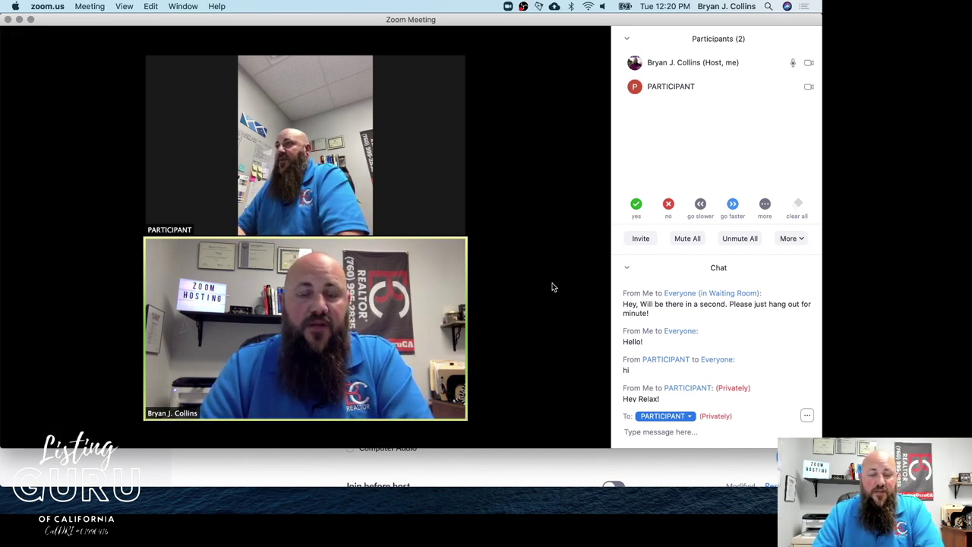
# View the meeting's live streaming destinations without starting a stream, and return to the Chrome settings page
pyautogui.moveTo(465, 391)
pyautogui.click(503, 430)
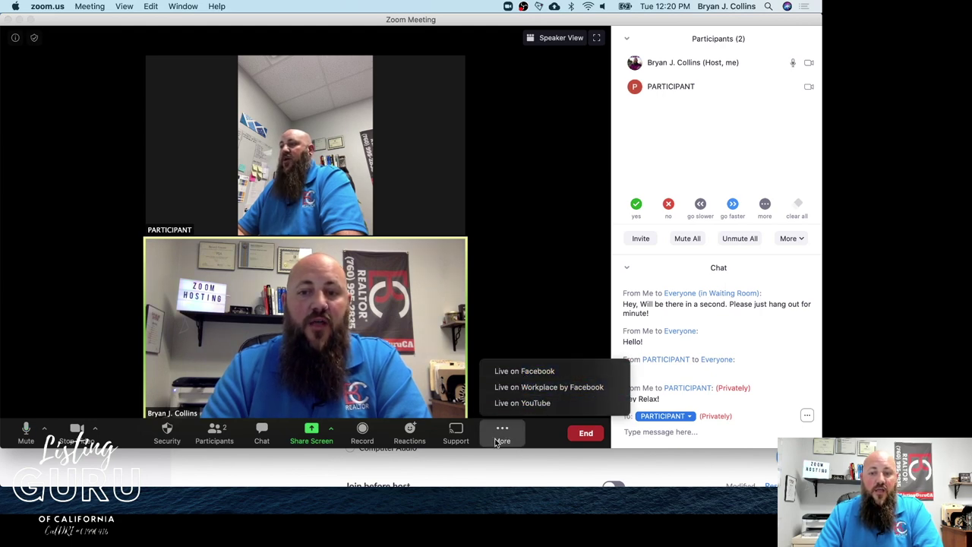
pyautogui.click(519, 271)
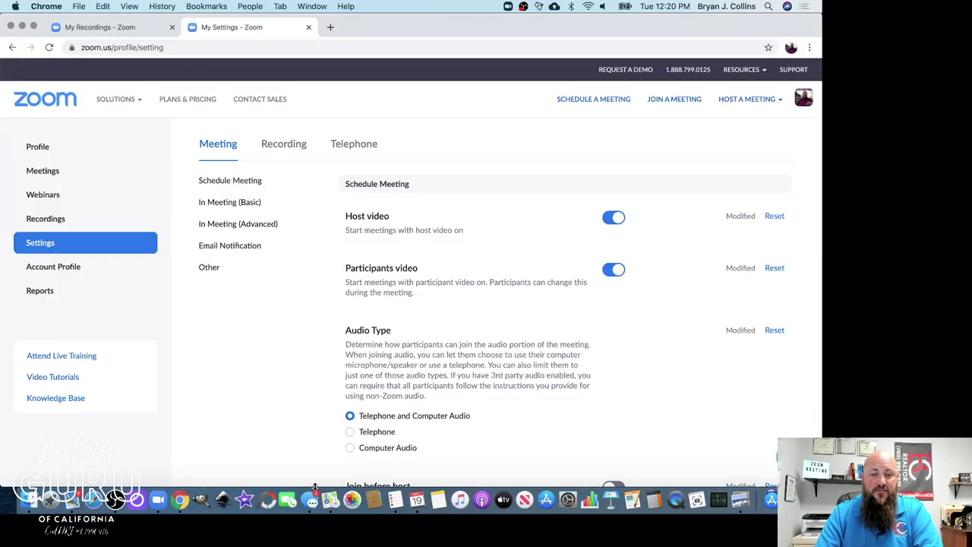
# Review the In Meeting (Advanced) settings, from Remote support through the Allow live streaming meetings options
pyautogui.scroll(-15, 473, 254)
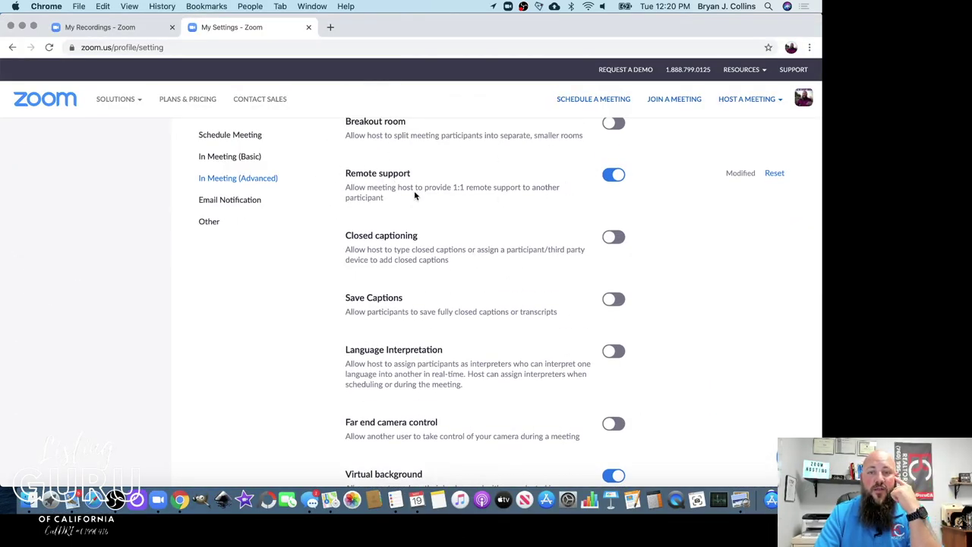
pyautogui.scroll(-2, 537, 213)
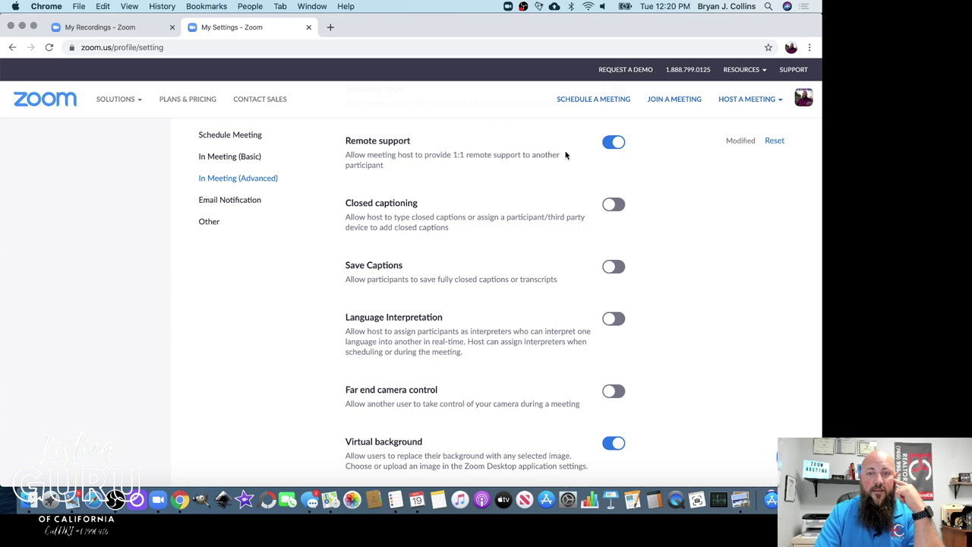
pyautogui.scroll(-5, 520, 225)
pyautogui.scroll(-6, 519, 225)
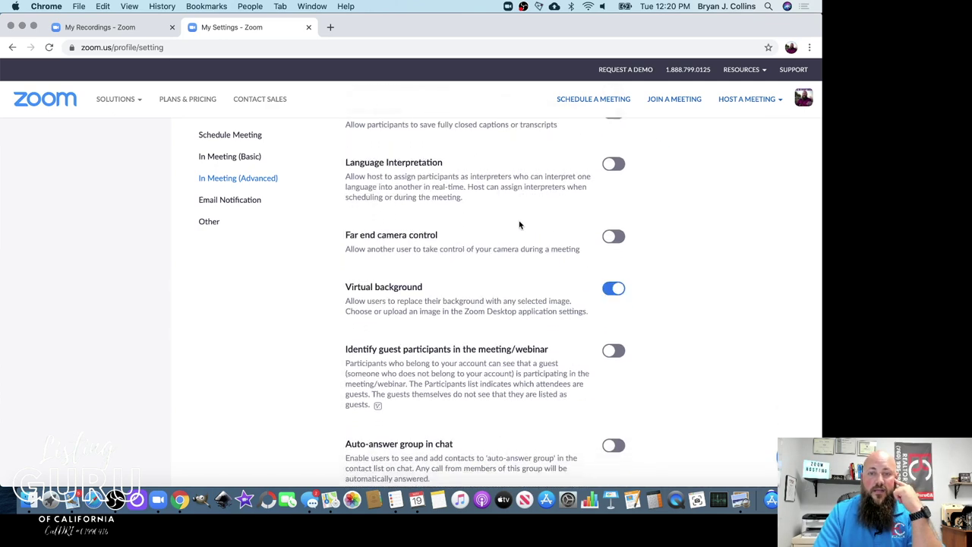
pyautogui.scroll(-1, 520, 220)
pyautogui.scroll(2, 519, 223)
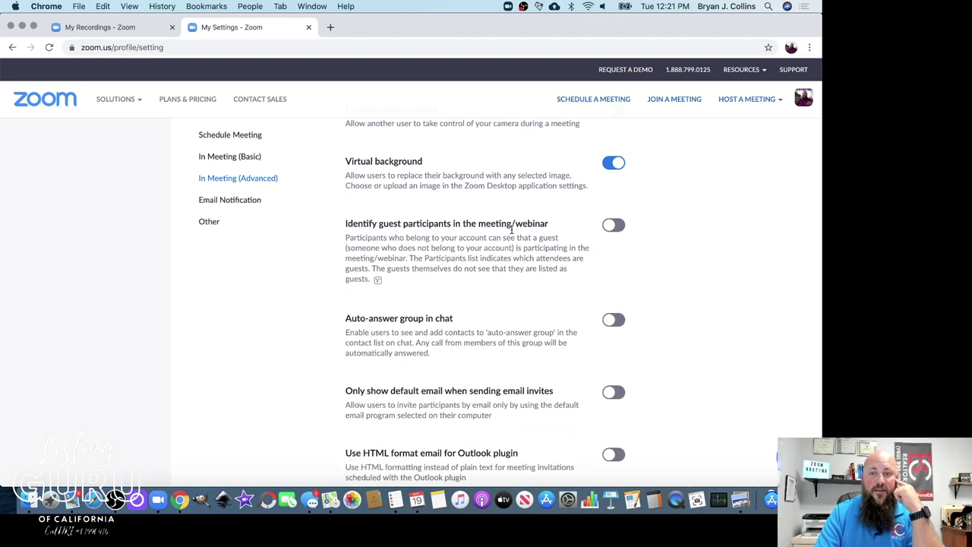
pyautogui.scroll(-3, 473, 284)
pyautogui.scroll(-12, 473, 286)
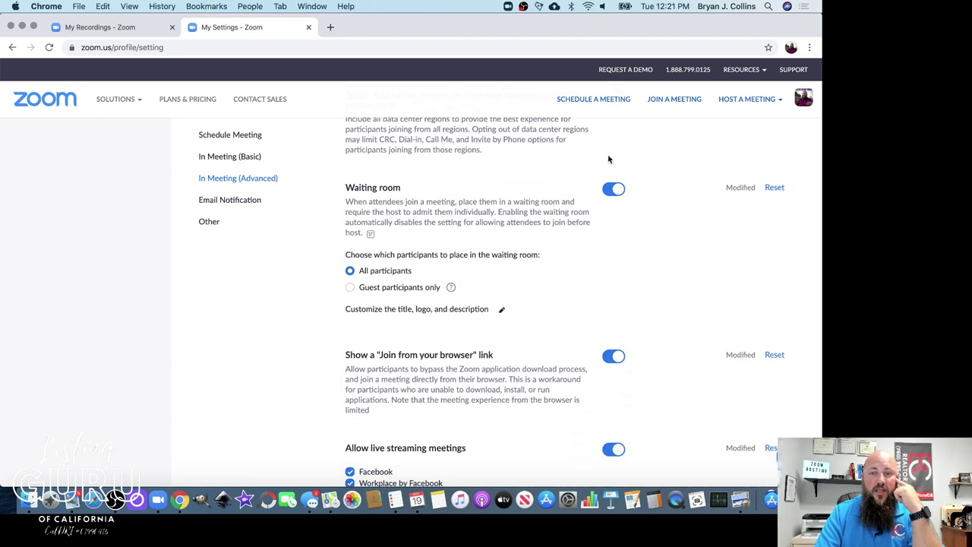
pyautogui.scroll(-3, 483, 258)
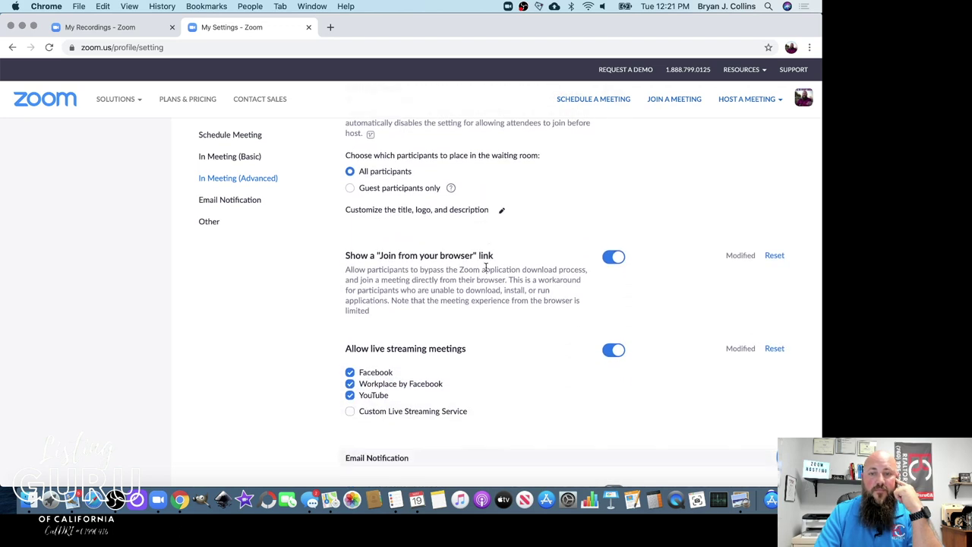
pyautogui.scroll(-2, 552, 222)
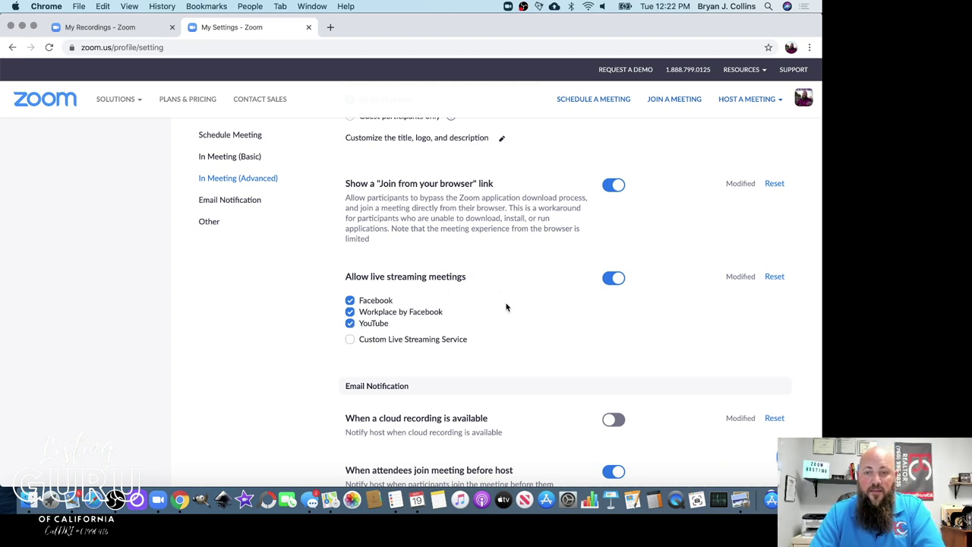
pyautogui.scroll(1, 507, 307)
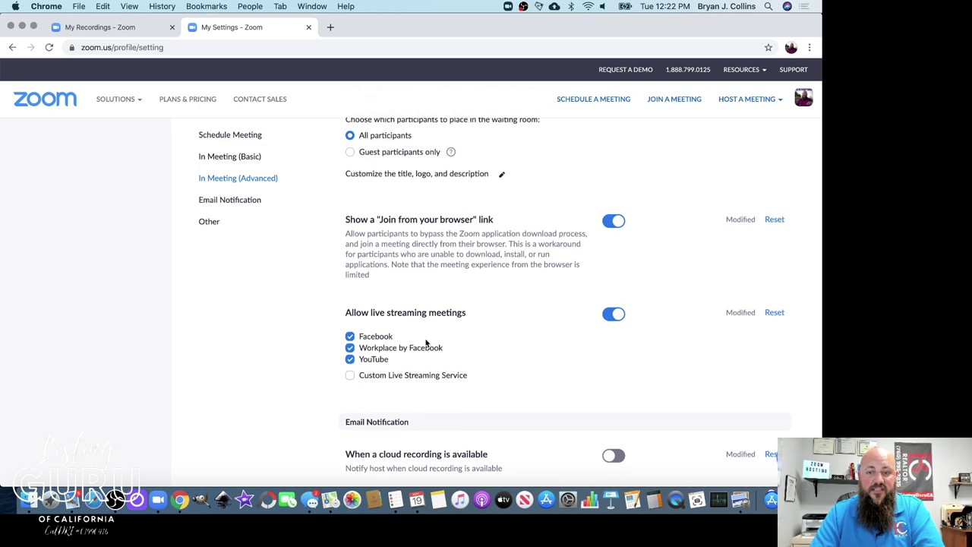
pyautogui.scroll(10, 456, 368)
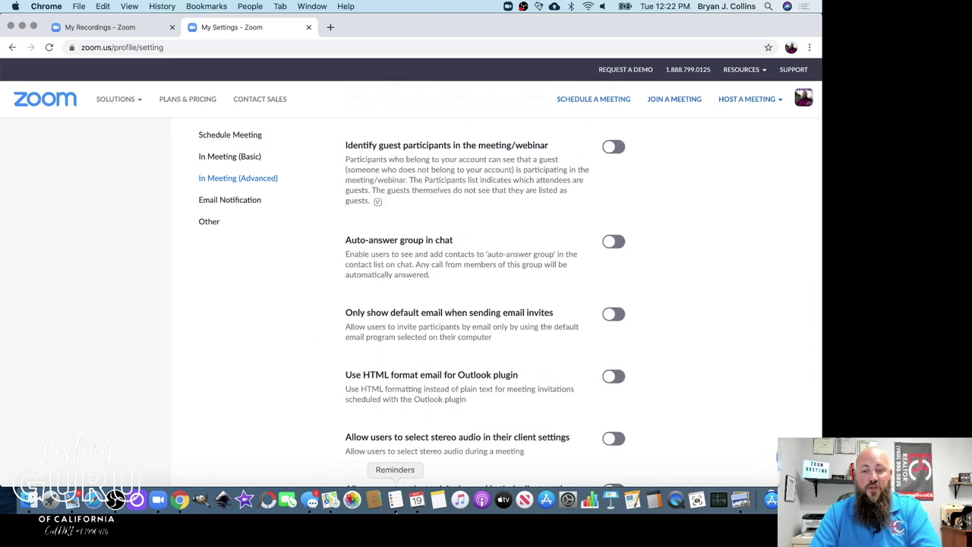
# Switch back to the Zoom meeting and start a live stream with Live on Facebook
pyautogui.click(158, 500)
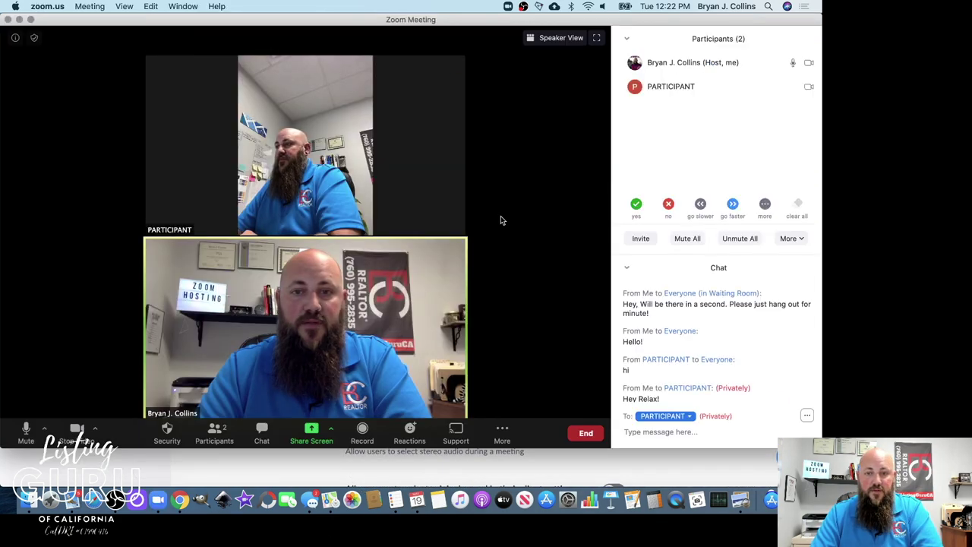
pyautogui.click(503, 431)
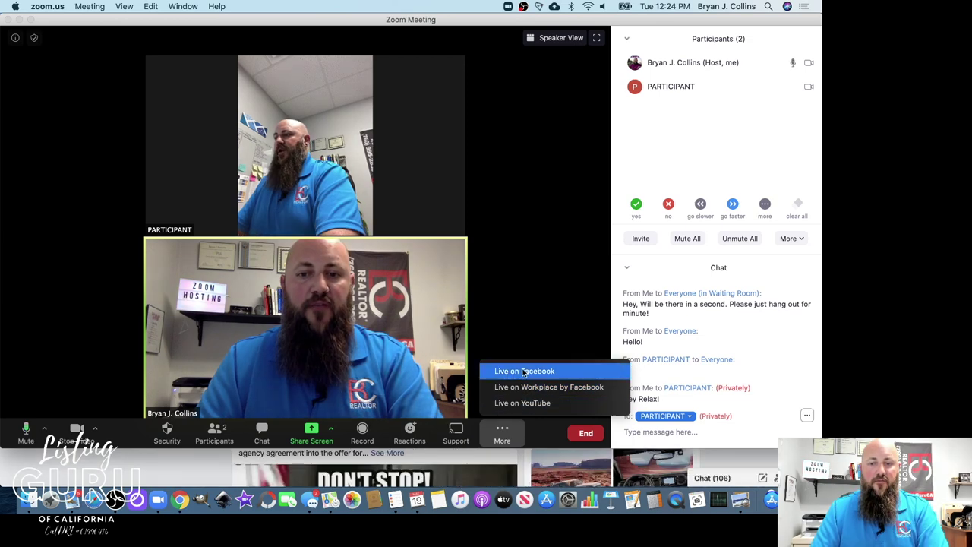
pyautogui.click(523, 371)
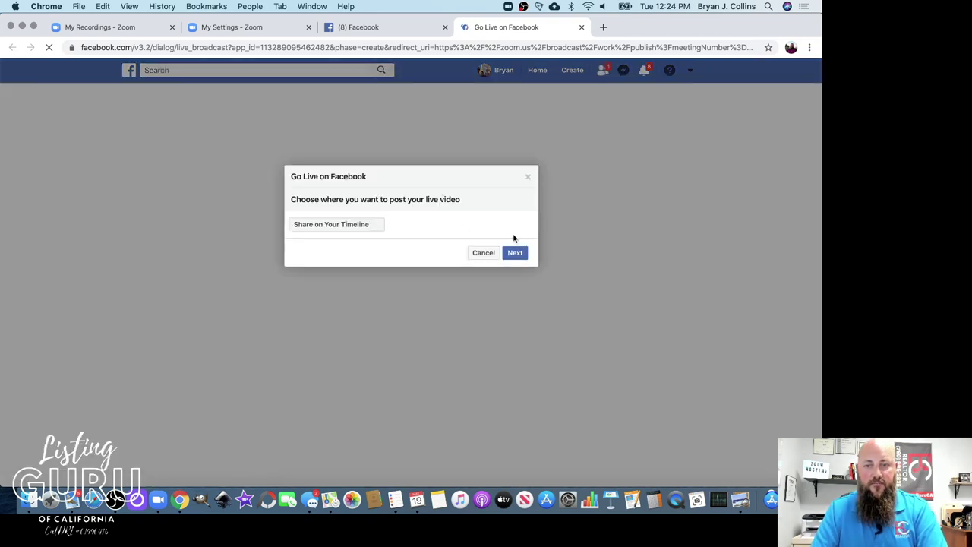
# Set the Facebook live video destination to Share on a Page You Manage, choose the buyerguruca page, and continue to Live Producer
pyautogui.click(351, 225)
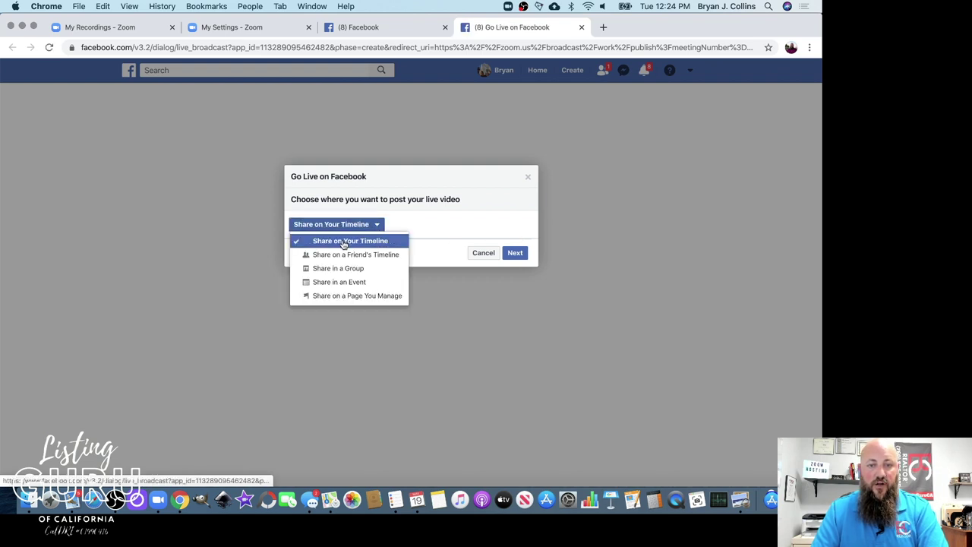
pyautogui.click(328, 297)
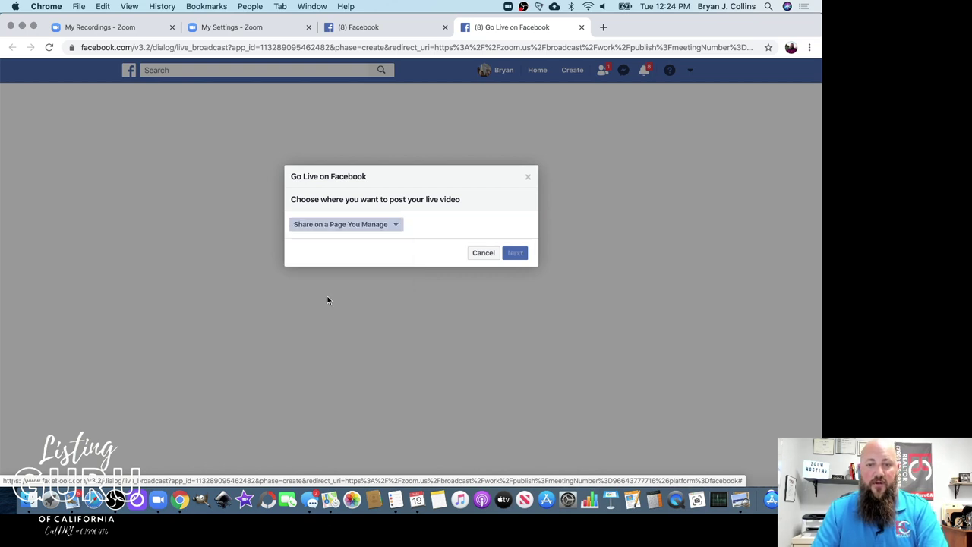
pyautogui.click(382, 251)
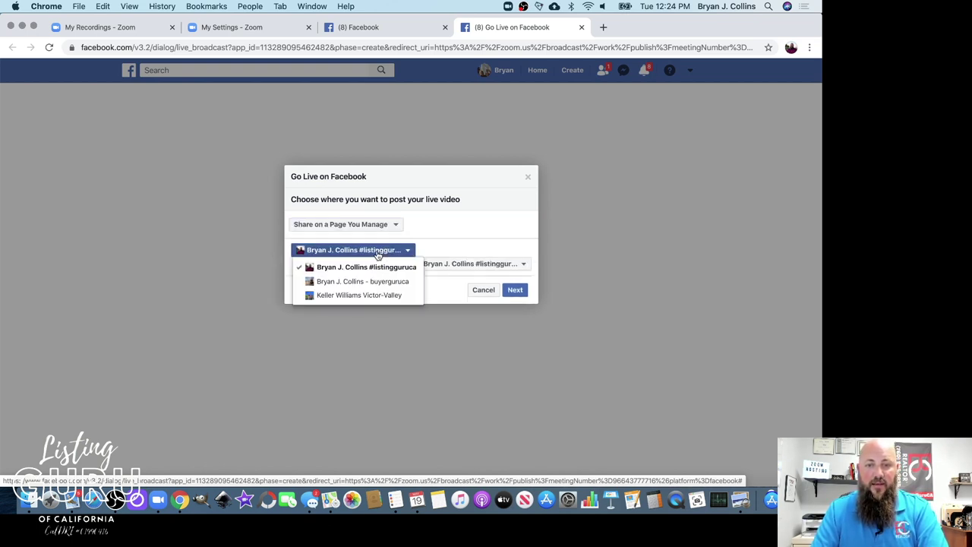
pyautogui.click(351, 282)
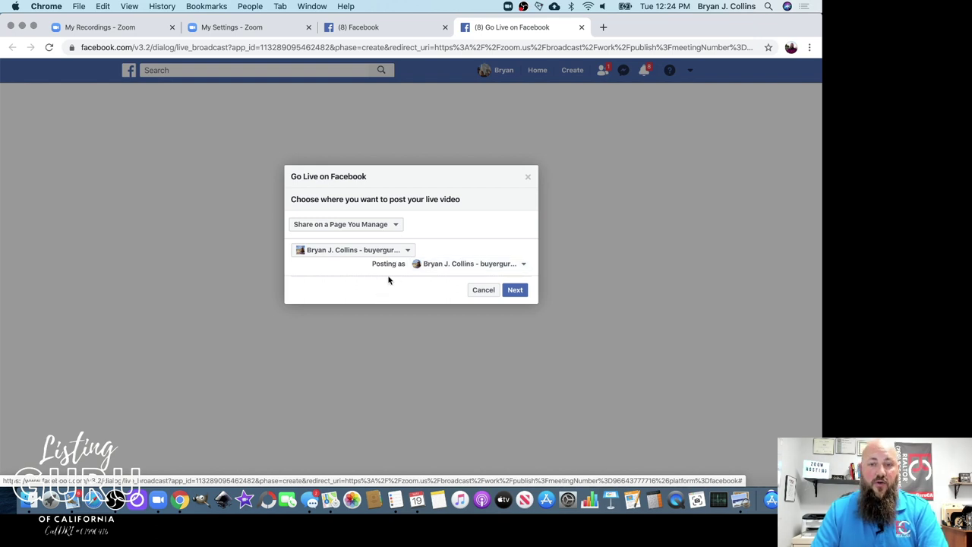
pyautogui.click(516, 291)
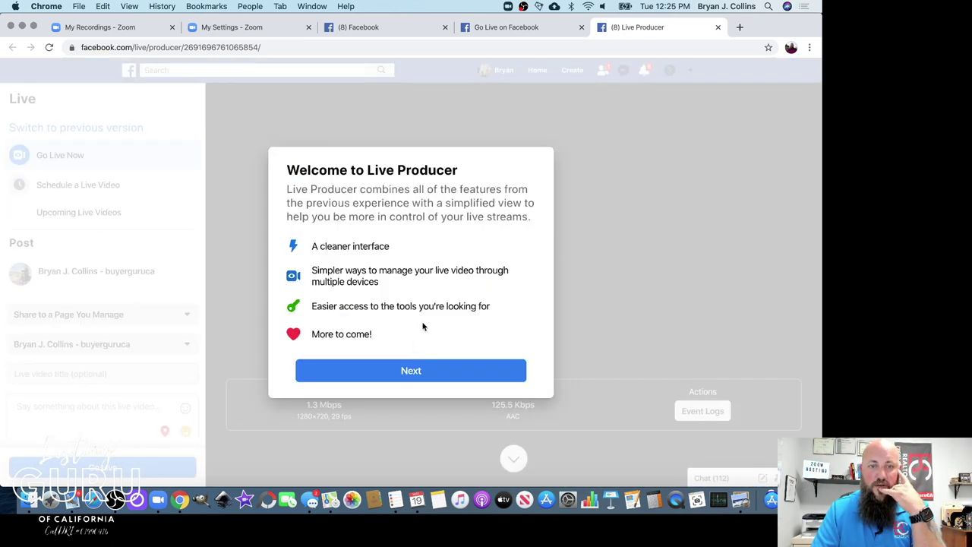
# Complete the Live Producer introduction with the Use Stream Key setup option selected
pyautogui.click(388, 368)
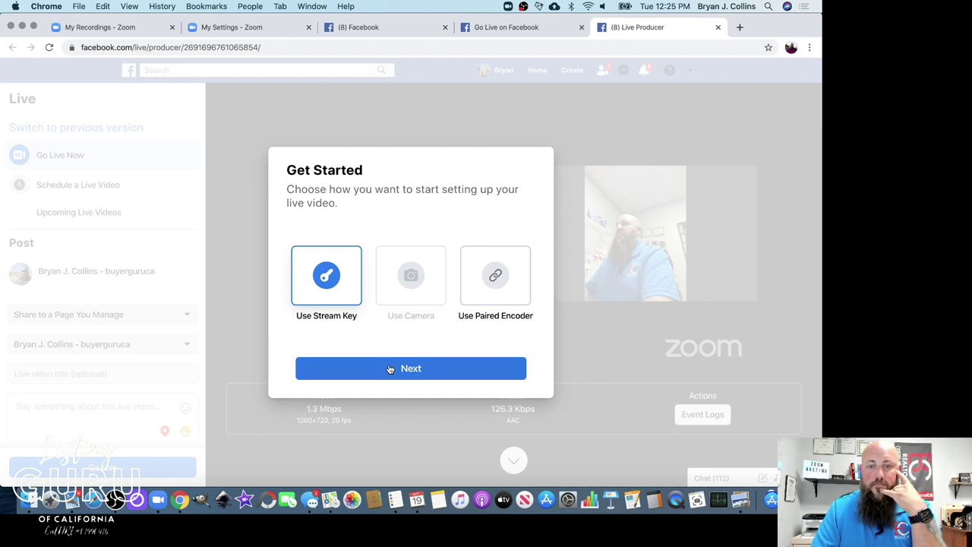
pyautogui.click(388, 368)
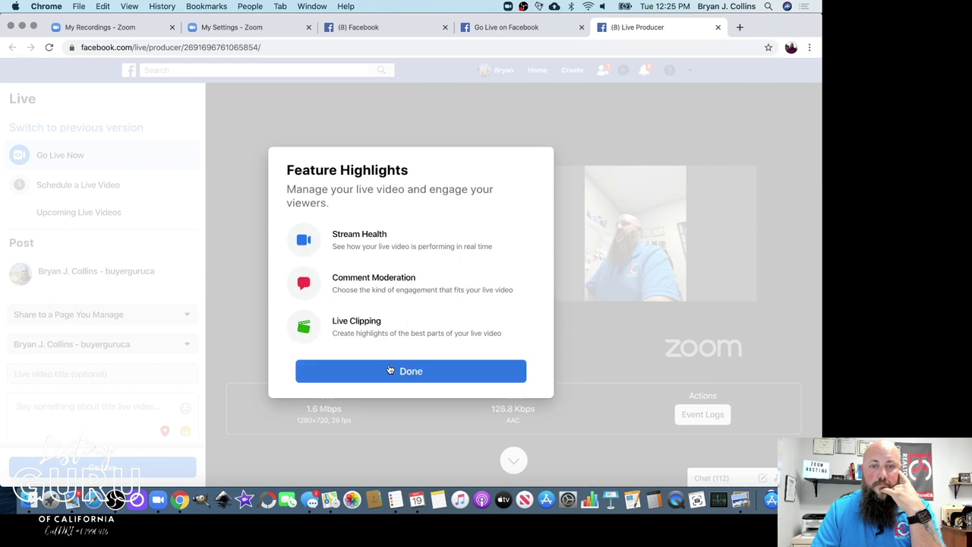
pyautogui.click(389, 368)
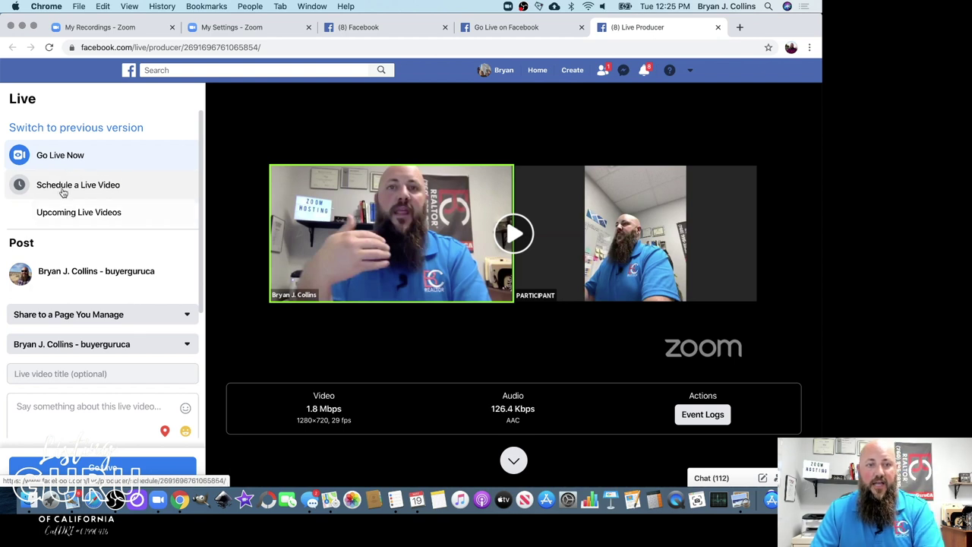
# Title the live video "Zoom Hosting!", add the description "How to Zoom Host." and go live on the page
pyautogui.scroll(-1, 85, 299)
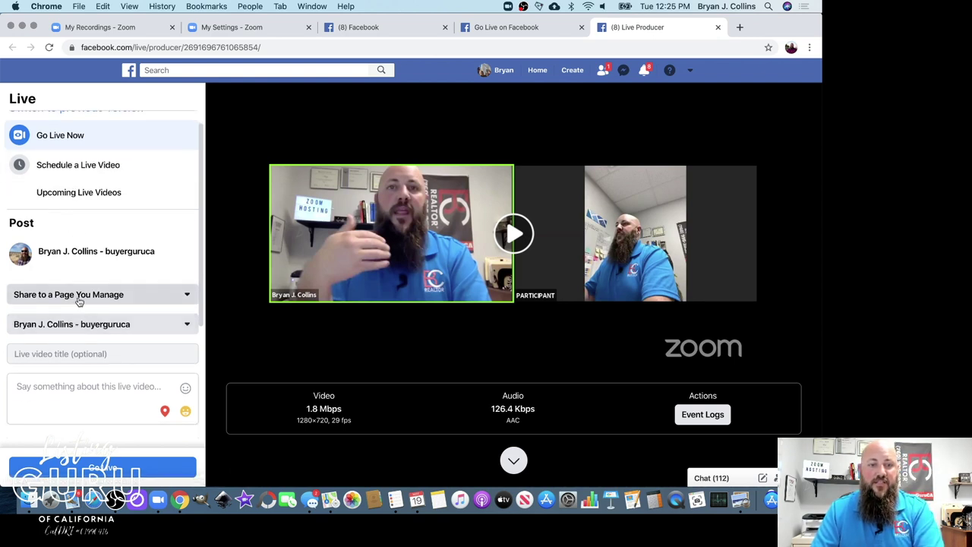
pyautogui.click(70, 351)
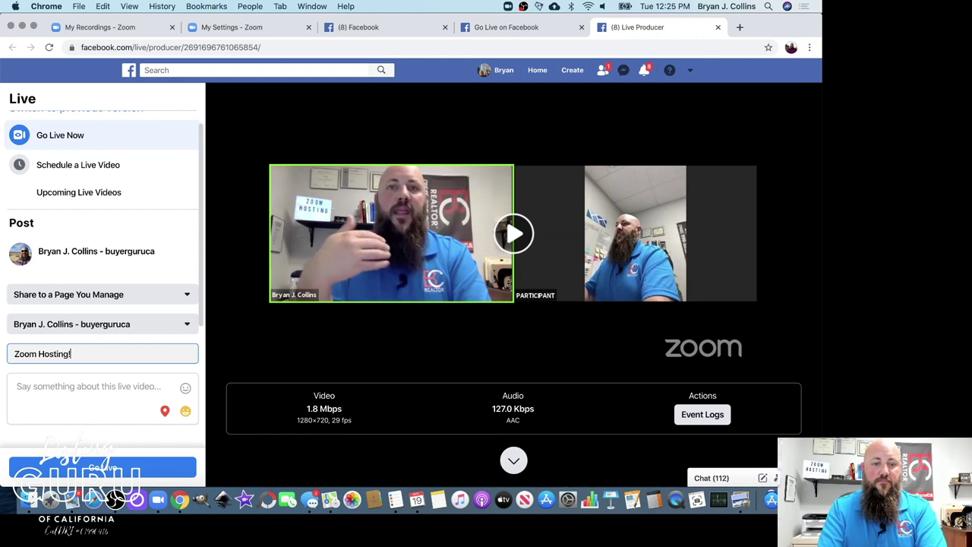
pyautogui.click(105, 380)
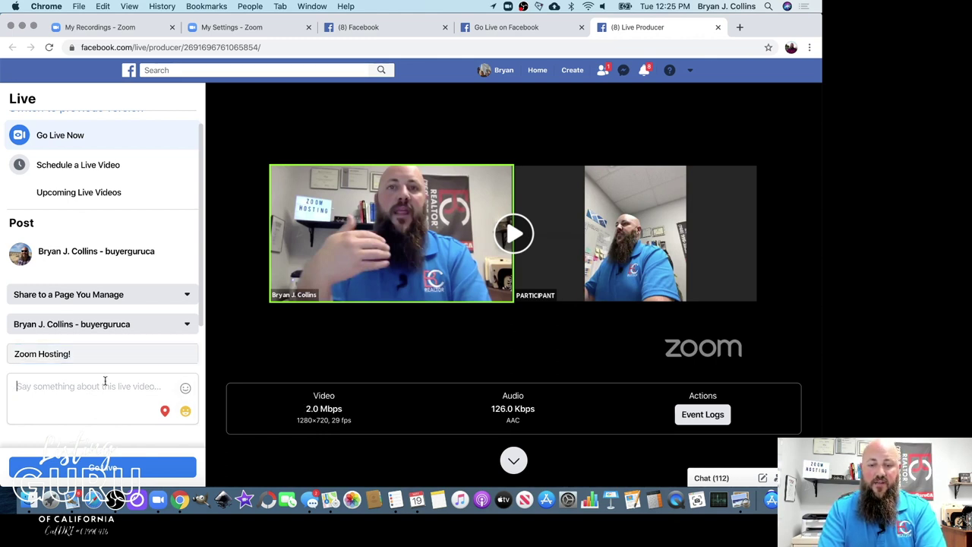
pyautogui.write('How to Z')
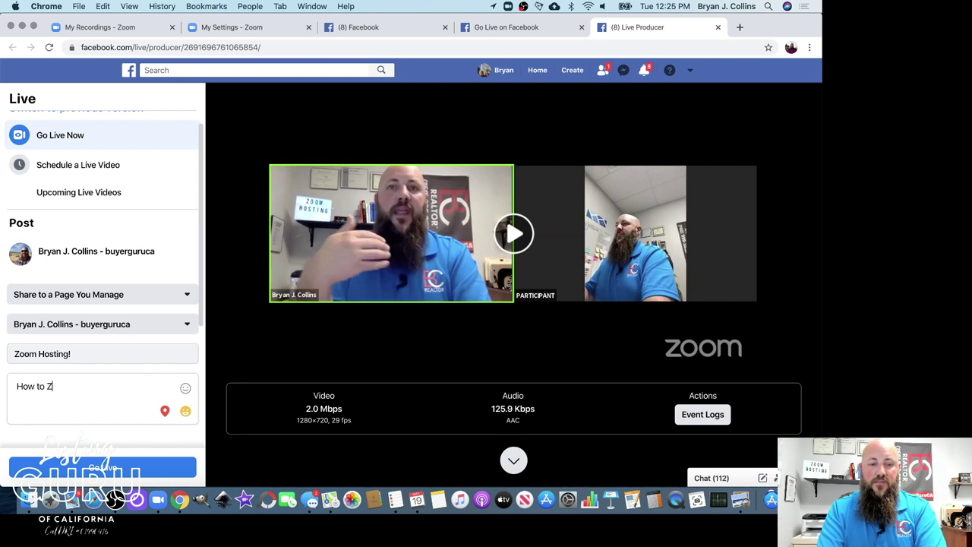
pyautogui.write('oom Host.')
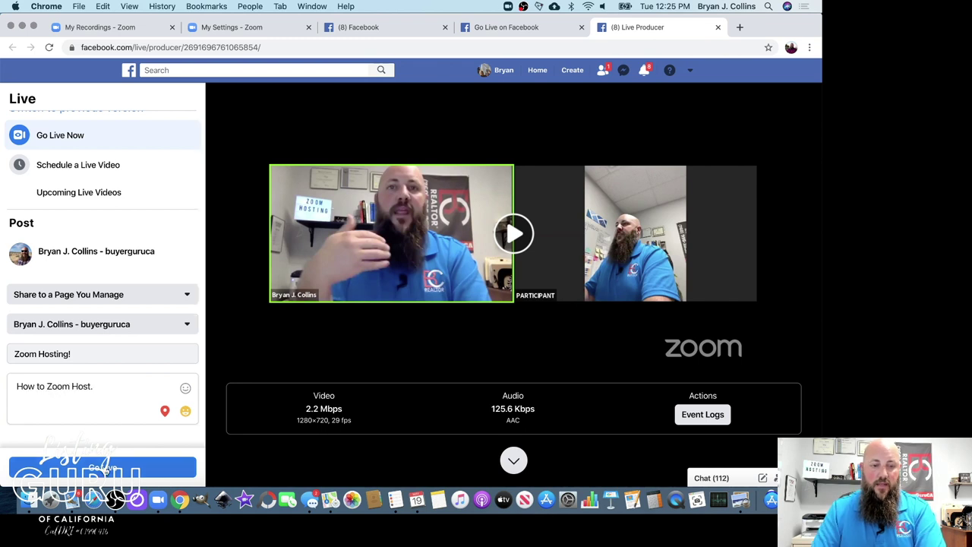
pyautogui.click(104, 470)
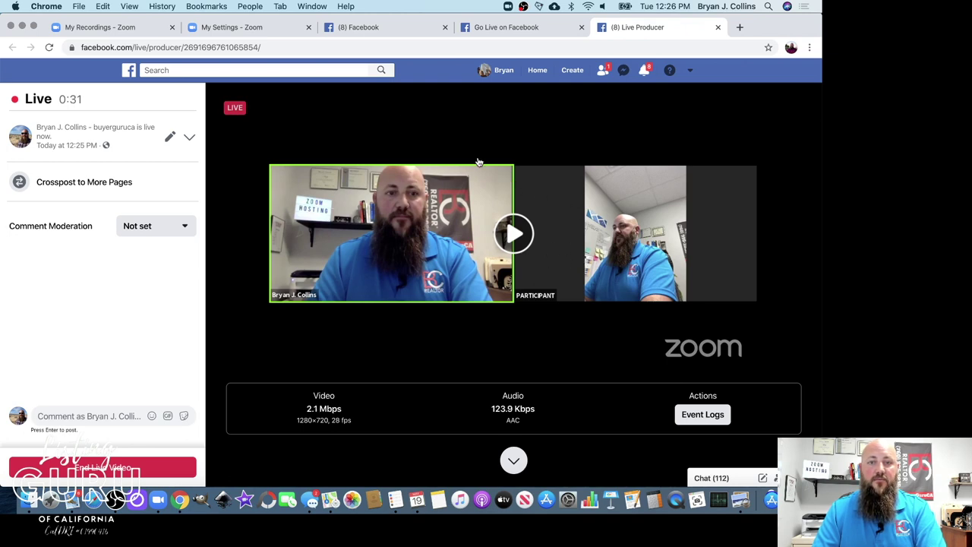
# Set the Zoom meeting to Speaker View, return to Facebook Live Producer and play the live preview
pyautogui.press('super+Tab')
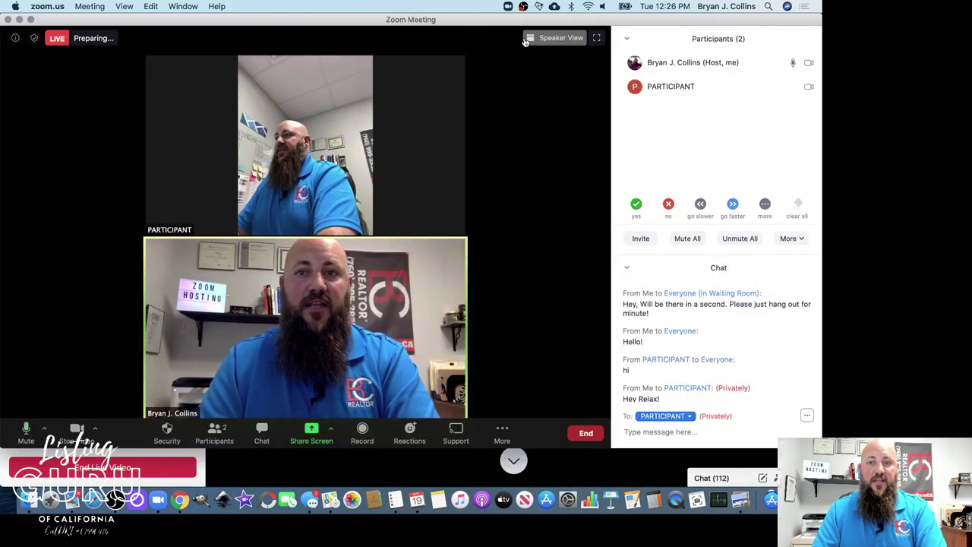
pyautogui.click(561, 37)
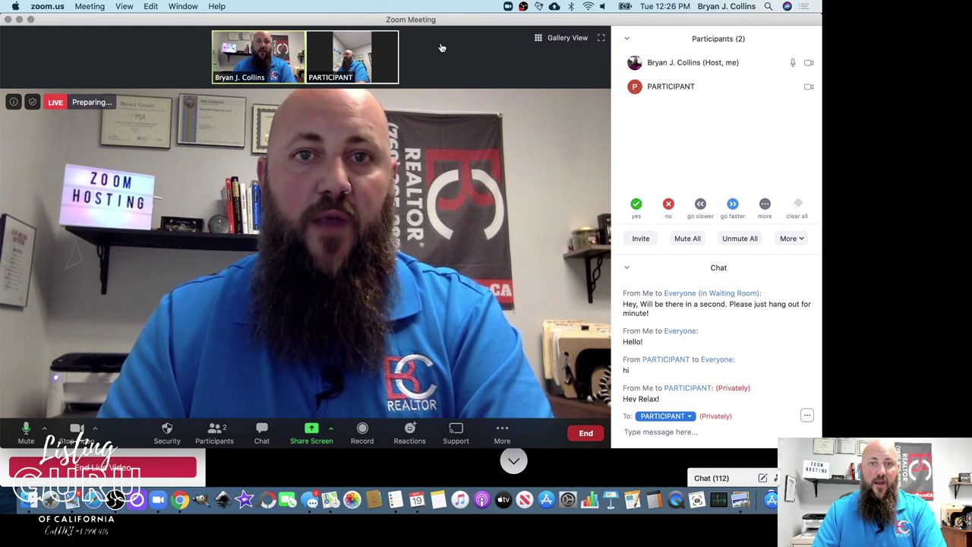
pyautogui.press('super+Tab')
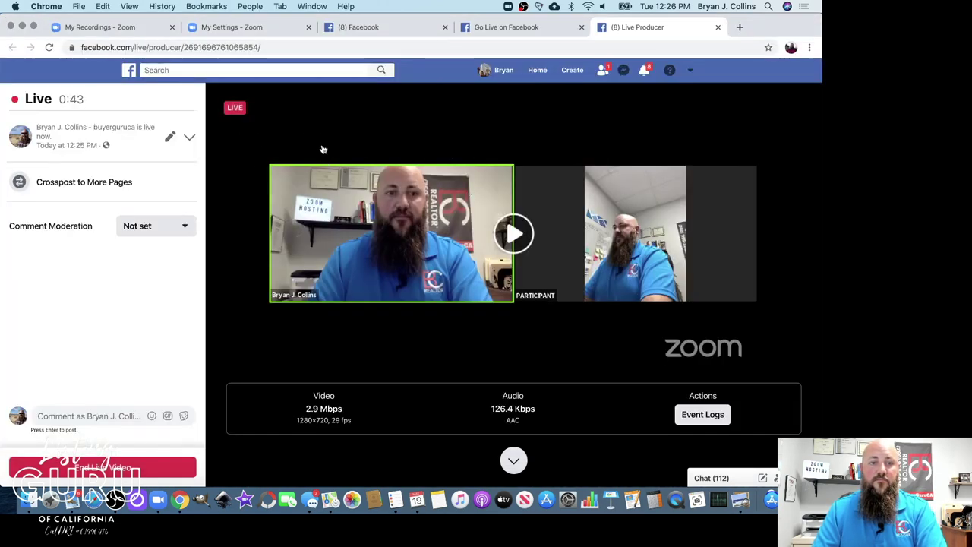
pyautogui.click(514, 237)
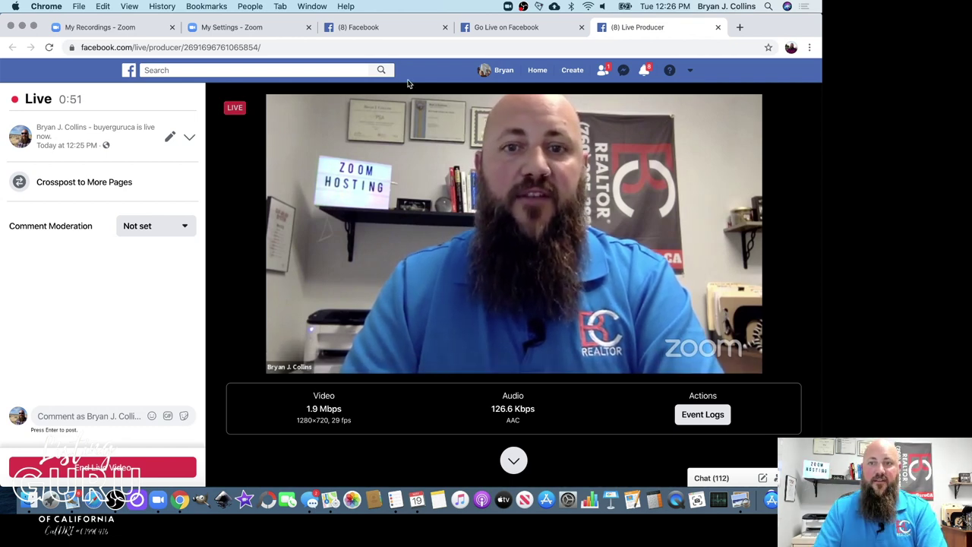
# Set the Zoom meeting back to Gallery View, return to Facebook Live Producer and end the live video
pyautogui.press('super+Tab')
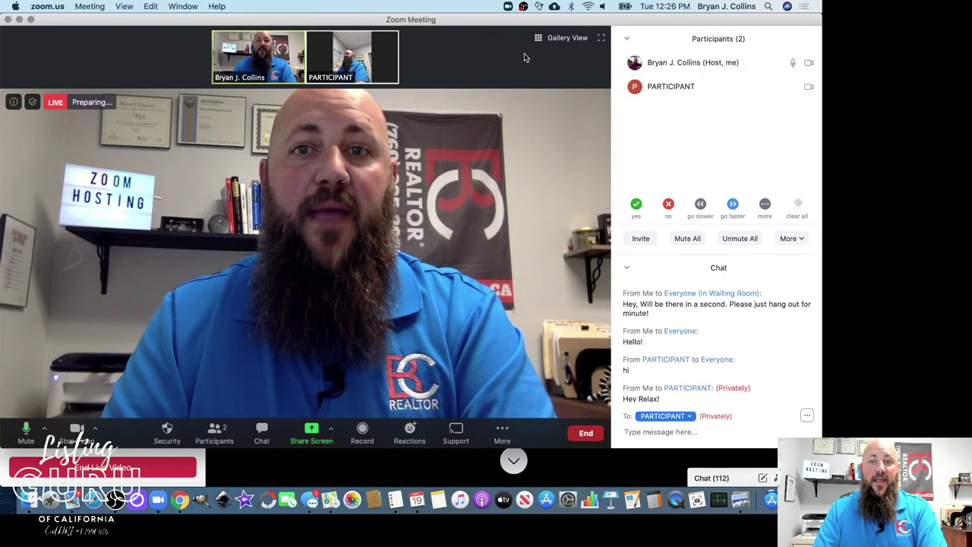
pyautogui.click(560, 41)
pyautogui.press('super+Tab')
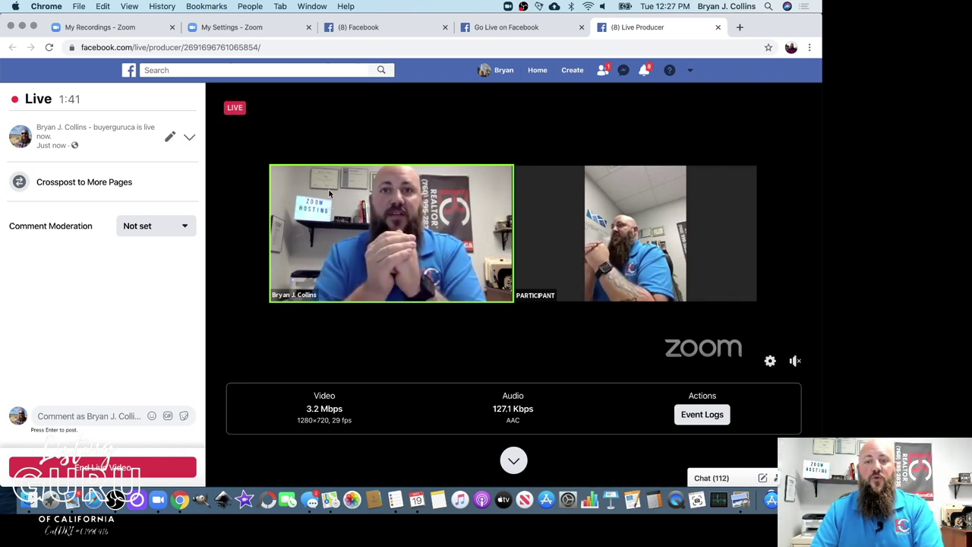
pyautogui.click(105, 467)
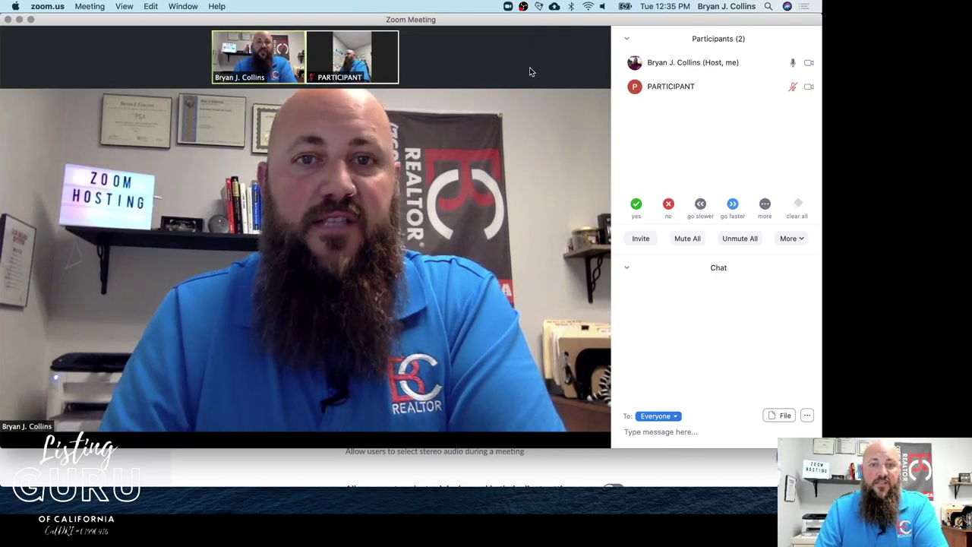
# Review the host's options for the participant's video and apply Show Non-Video Participants
pyautogui.moveTo(394, 47)
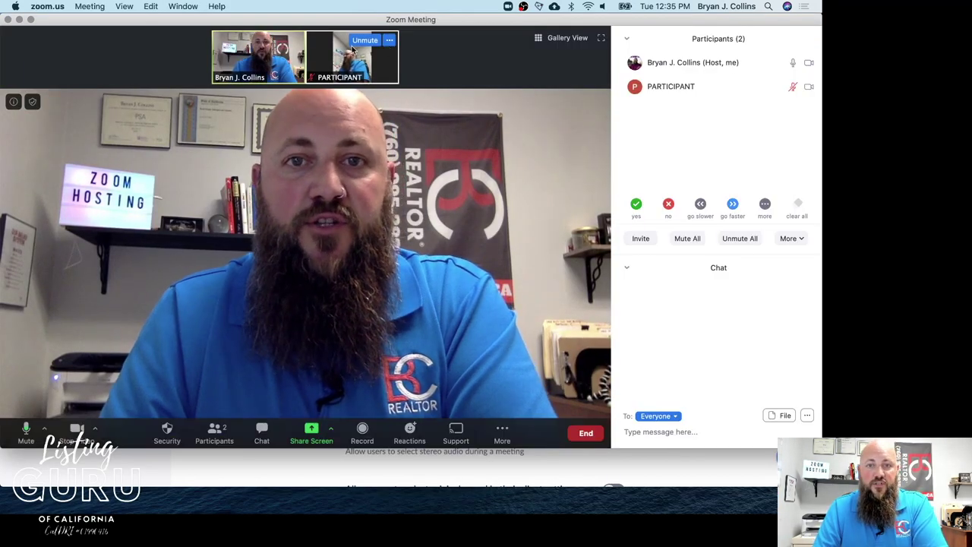
pyautogui.click(390, 41)
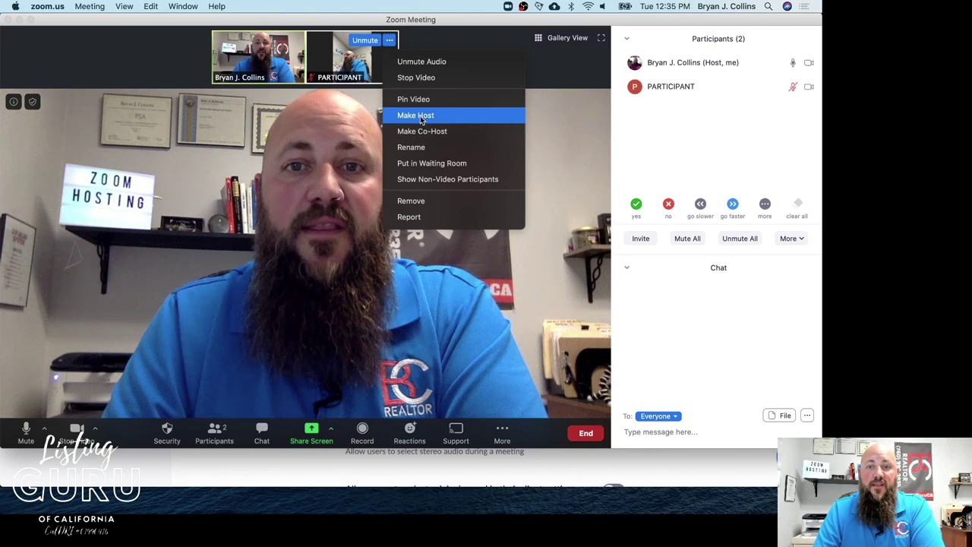
pyautogui.click(389, 41)
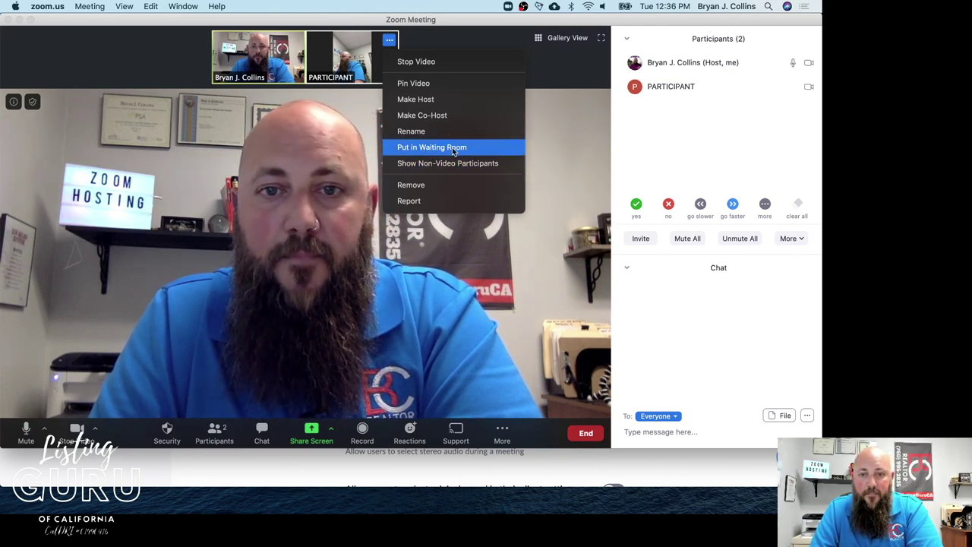
pyautogui.click(435, 166)
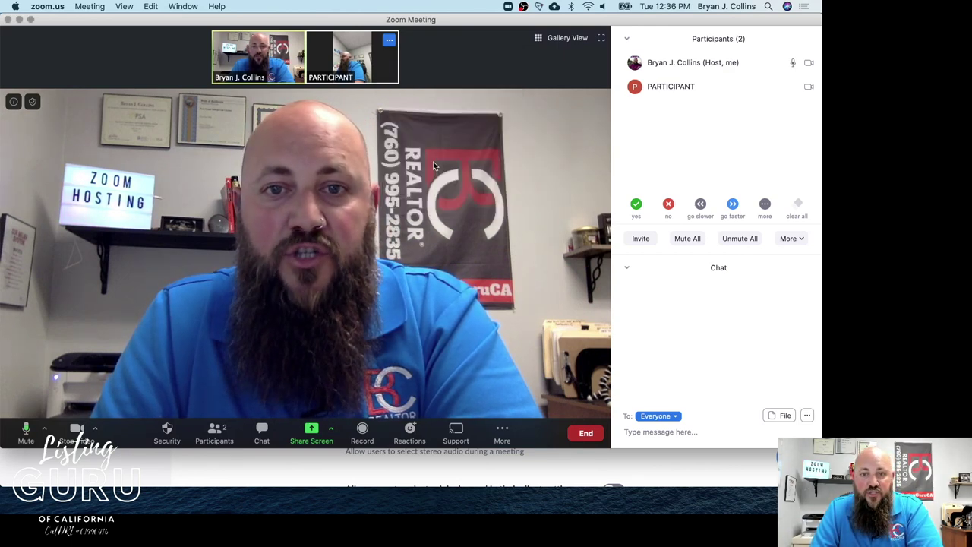
pyautogui.click(390, 44)
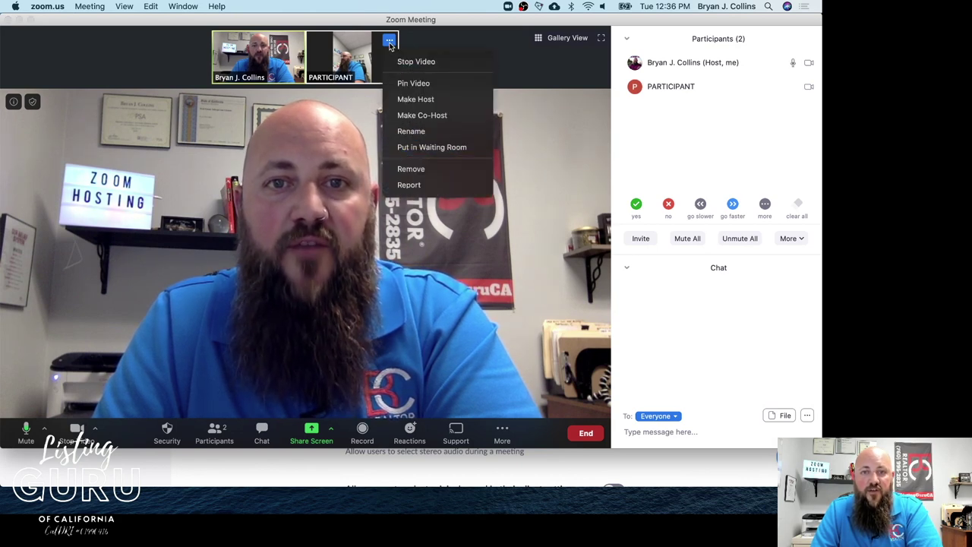
pyautogui.click(425, 40)
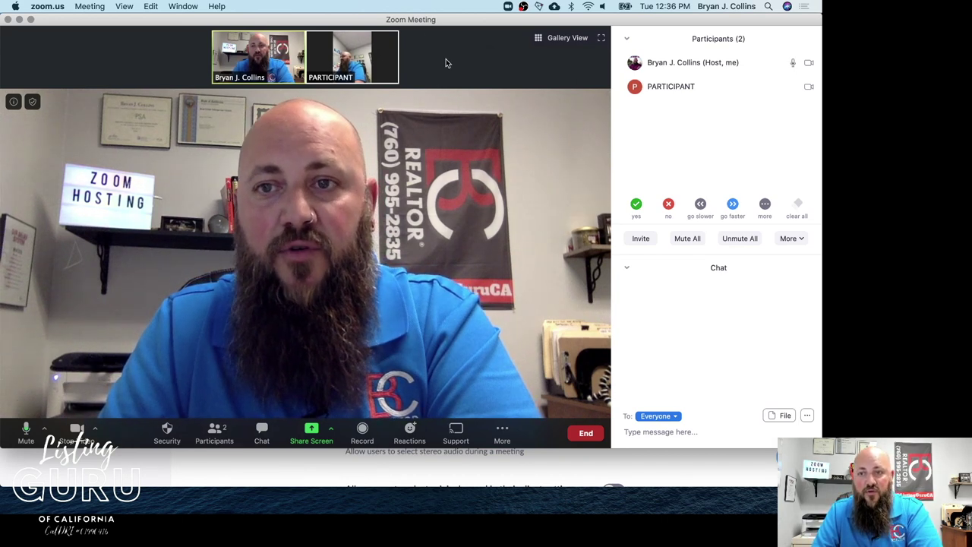
# Make PARTICIPANT a co-host of the meeting and confirm the change
pyautogui.moveTo(634, 68)
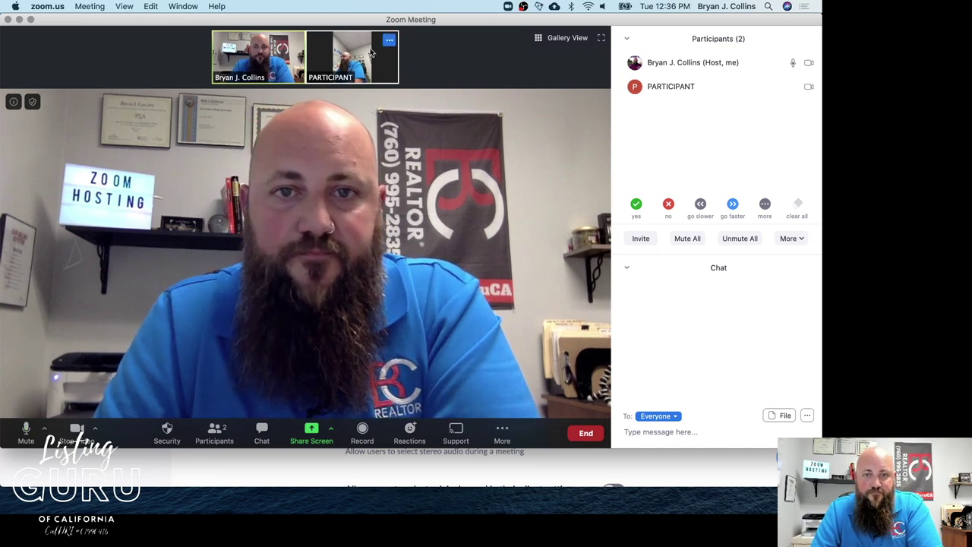
pyautogui.click(389, 40)
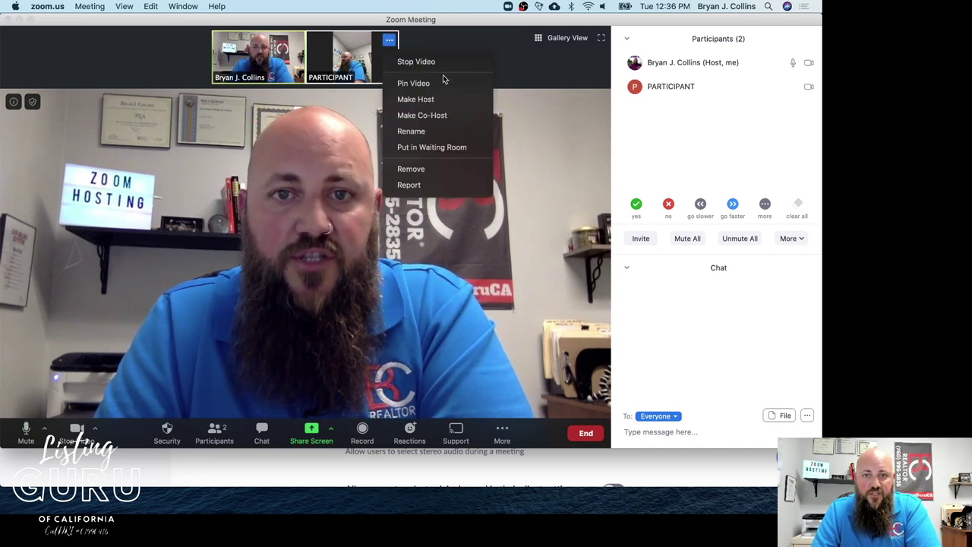
pyautogui.click(423, 115)
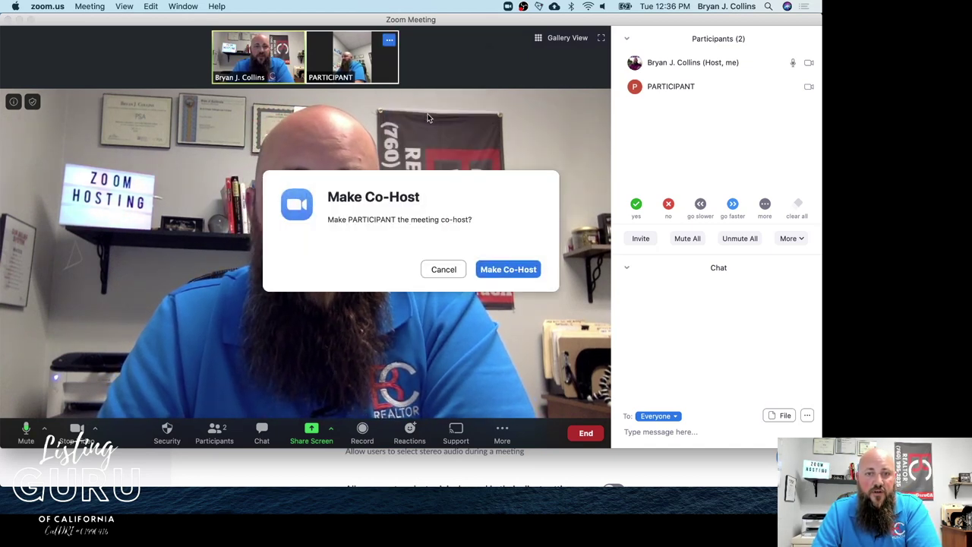
pyautogui.click(508, 270)
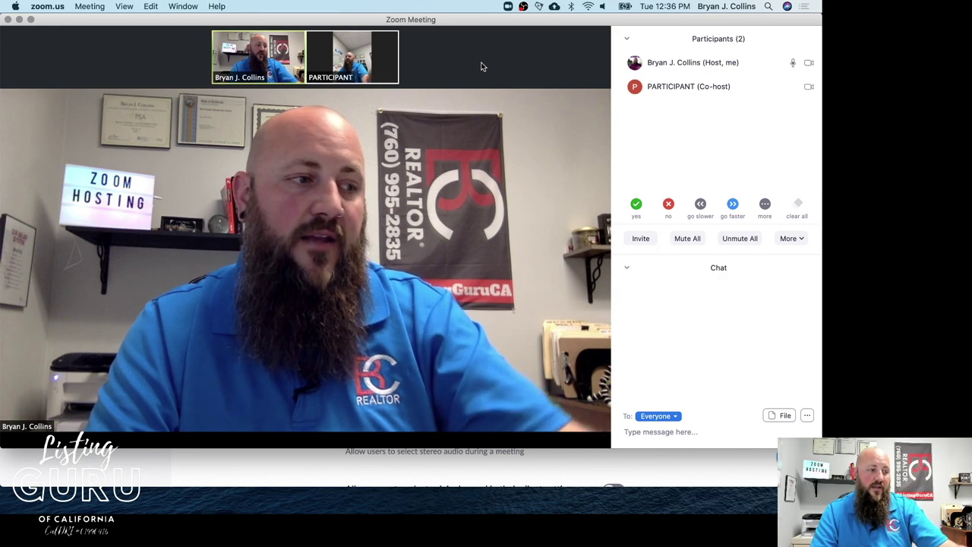
# Pin PARTICIPANT's video as the main picture and unpin it again
pyautogui.moveTo(481, 67)
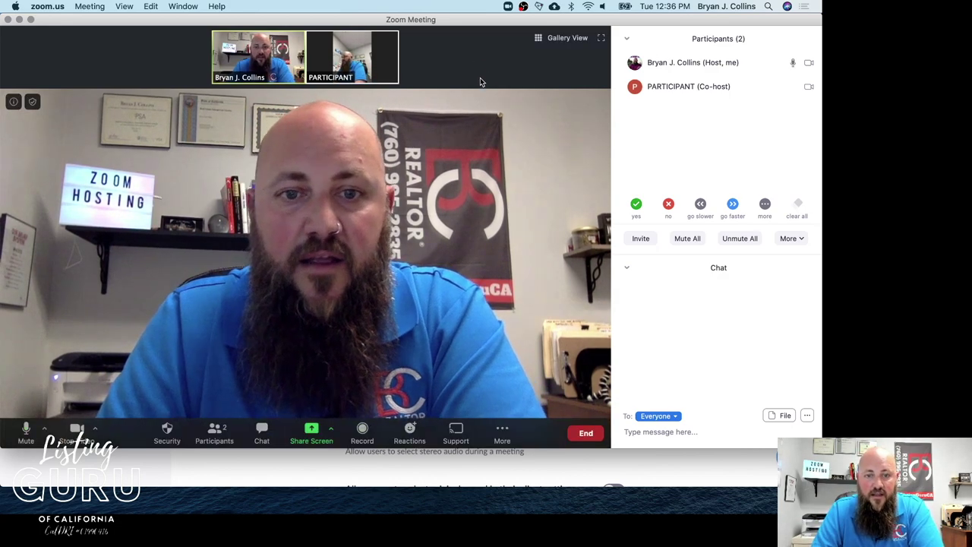
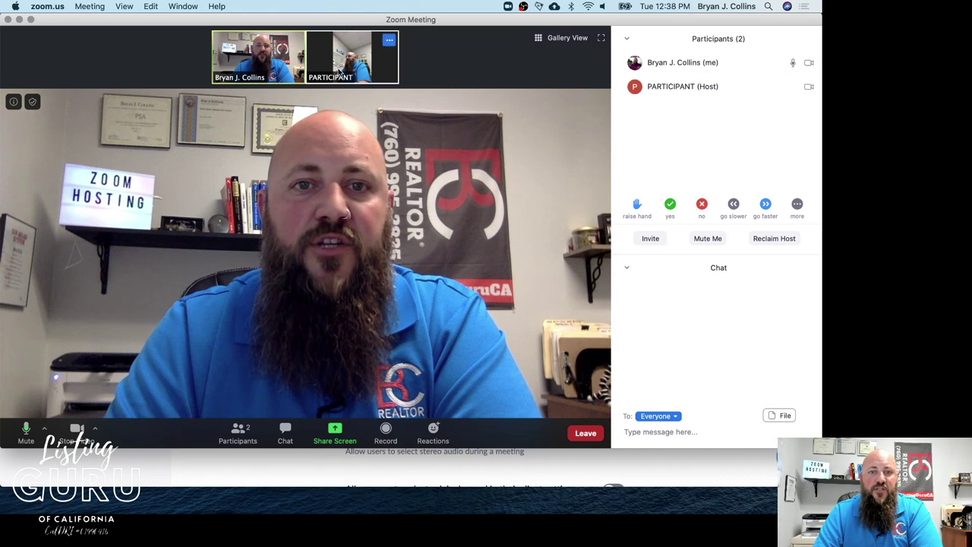
pyautogui.click(389, 42)
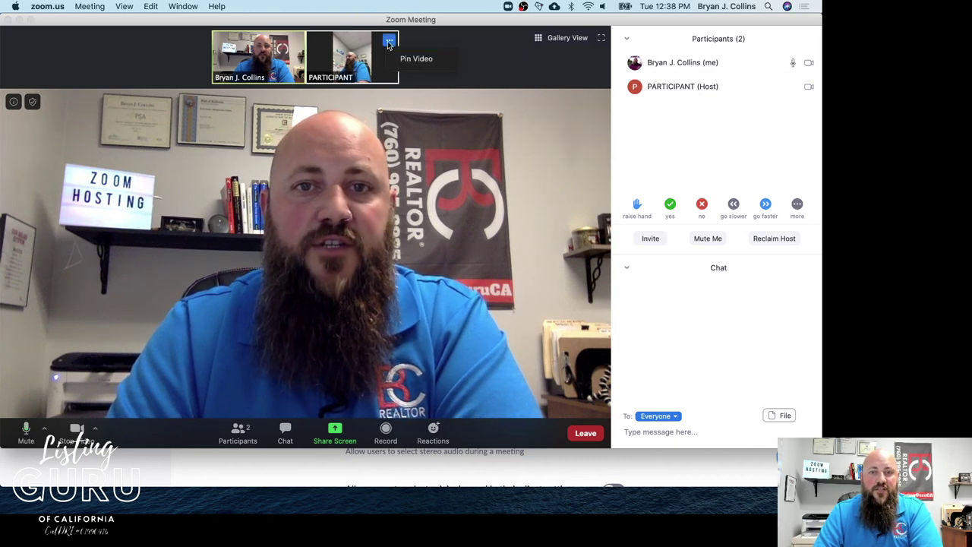
pyautogui.click(411, 62)
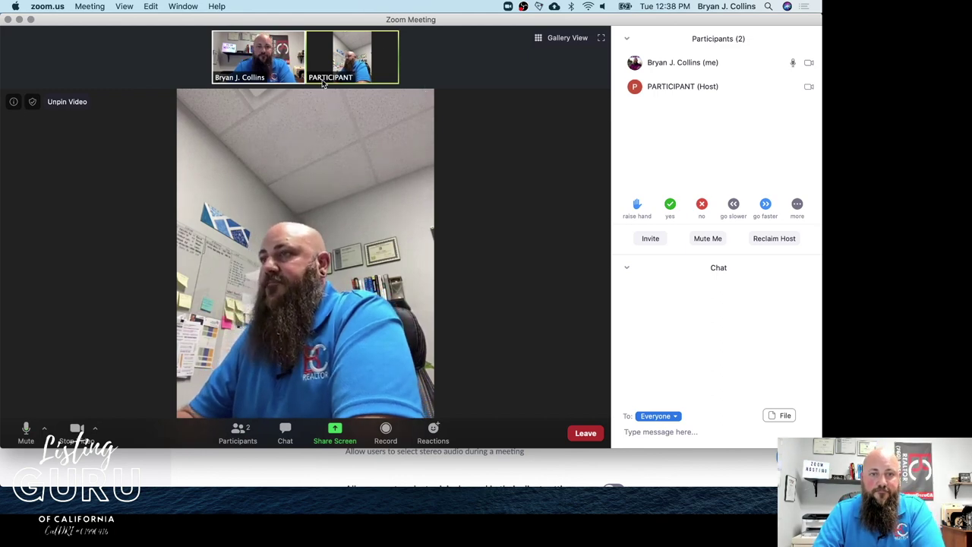
pyautogui.moveTo(371, 76); pyautogui.dragTo(353, 9)
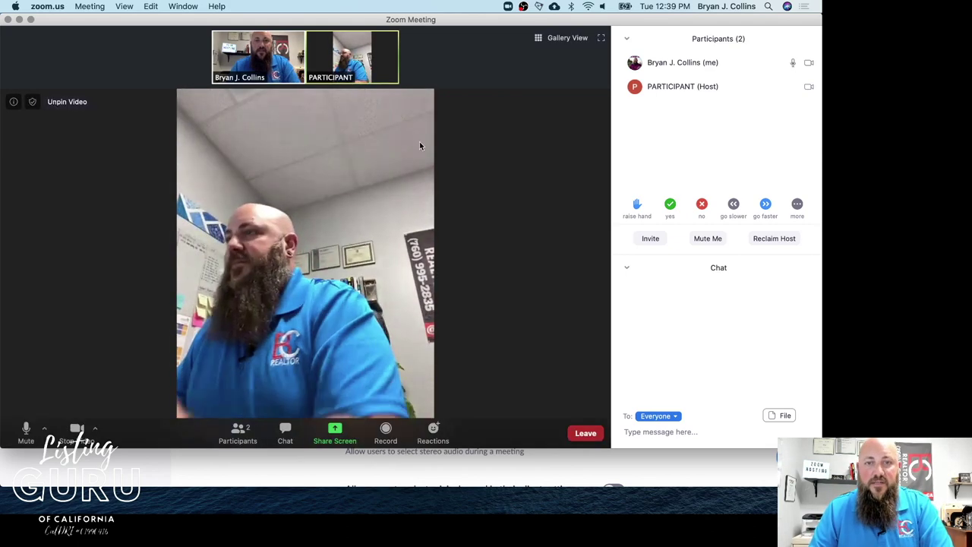
pyautogui.moveTo(388, 42)
pyautogui.click(417, 61)
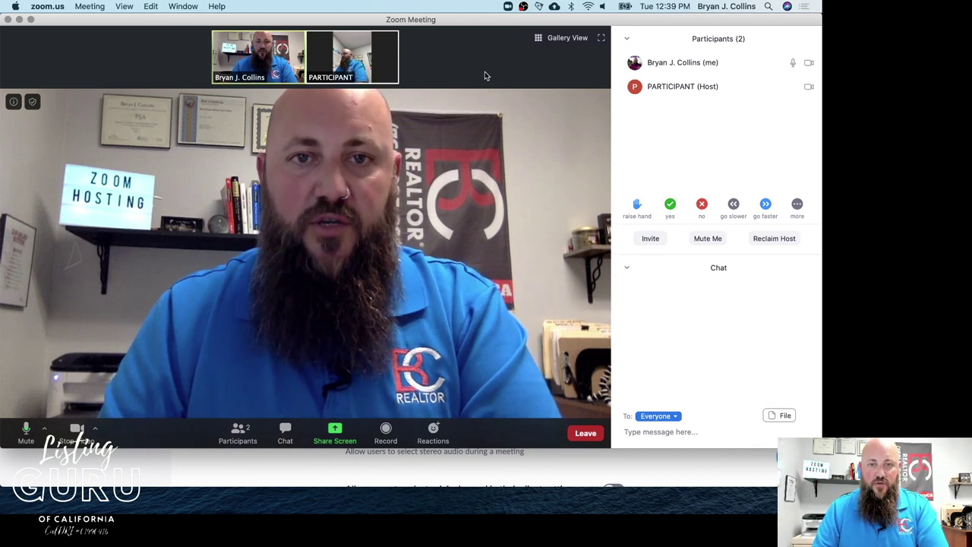
# Show the meeting in Gallery View, return it to Speaker View and reclaim the host role
pyautogui.click(563, 38)
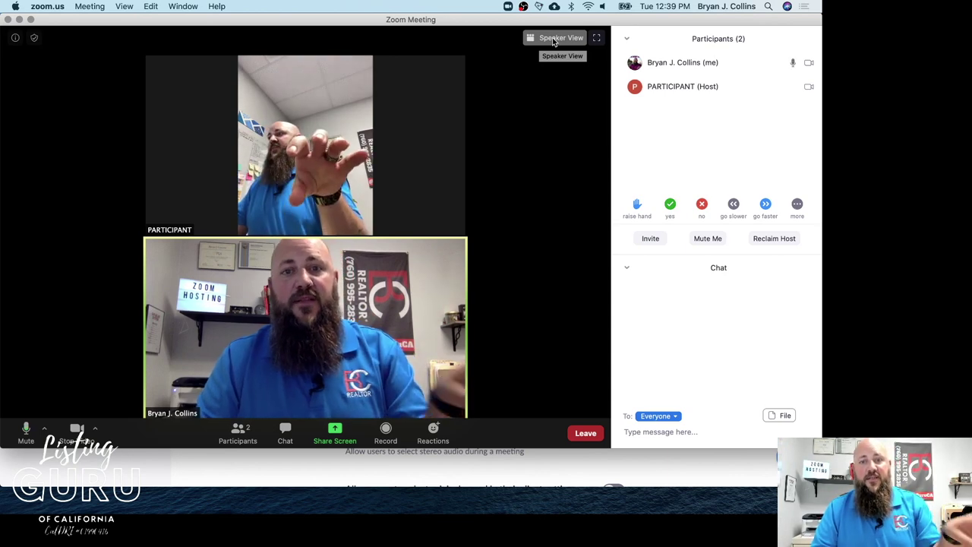
pyautogui.click(553, 39)
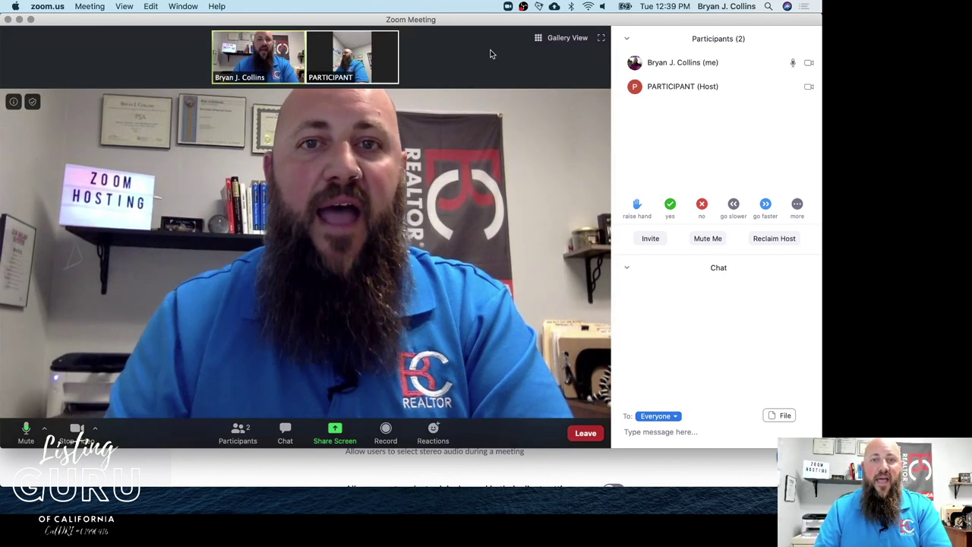
pyautogui.click(766, 239)
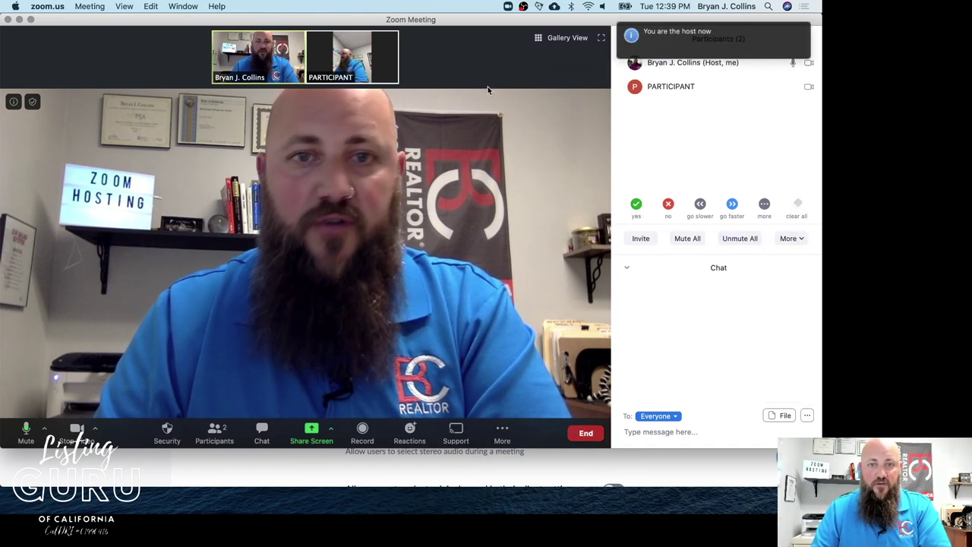
# Move PARTICIPANT out of the meeting into the waiting room using the host's options for that video
pyautogui.moveTo(348, 55)
pyautogui.click(388, 40)
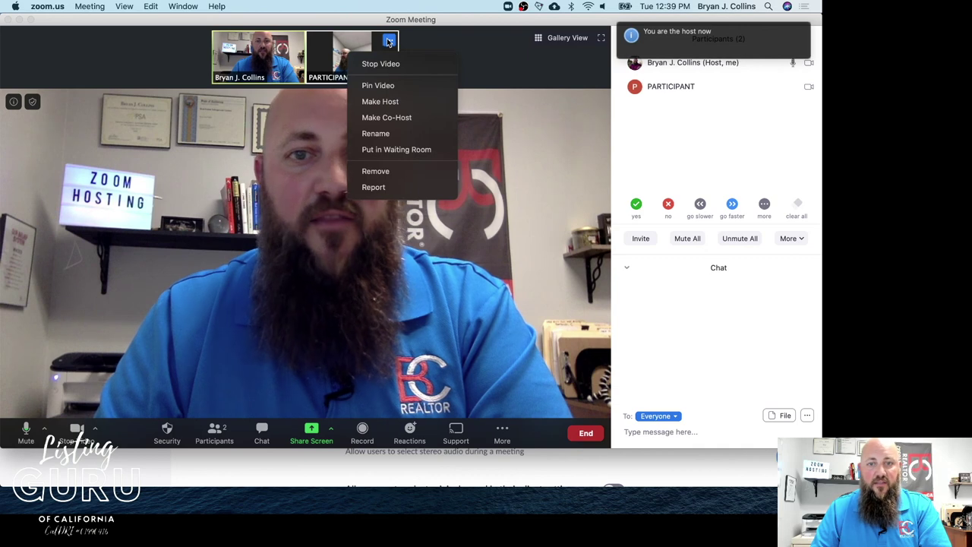
pyautogui.click(438, 48)
pyautogui.click(389, 39)
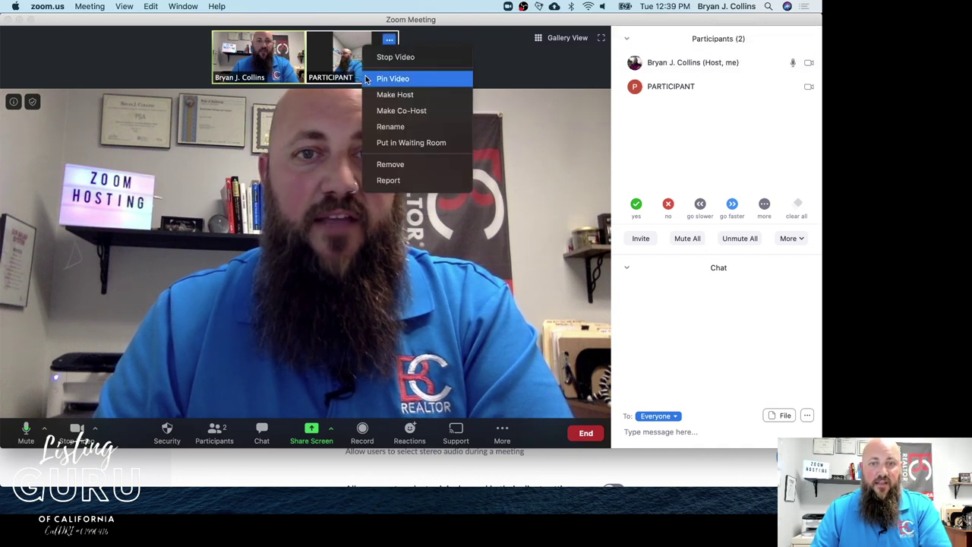
pyautogui.click(382, 145)
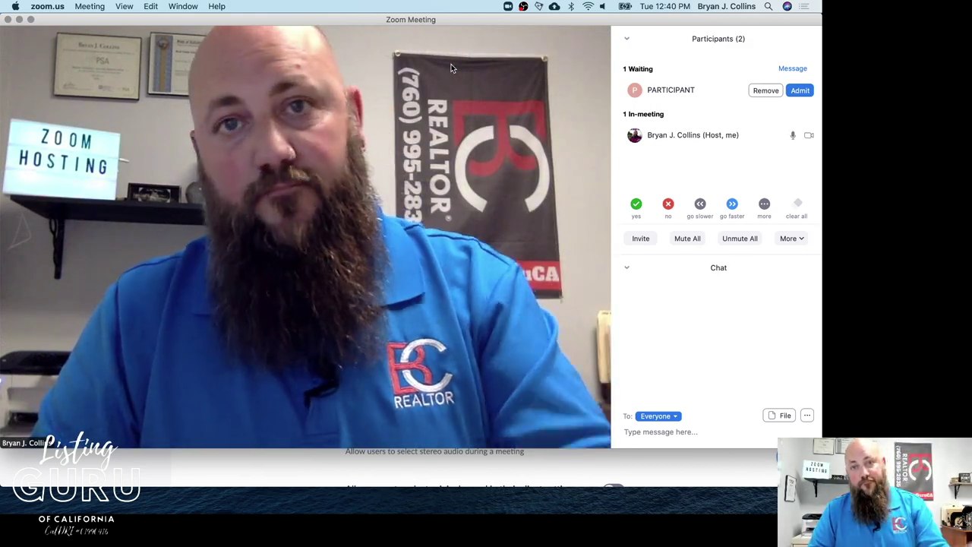
# Admit PARTICIPANT from the waiting room back into the meeting, and end the meeting for all
pyautogui.moveTo(423, 83)
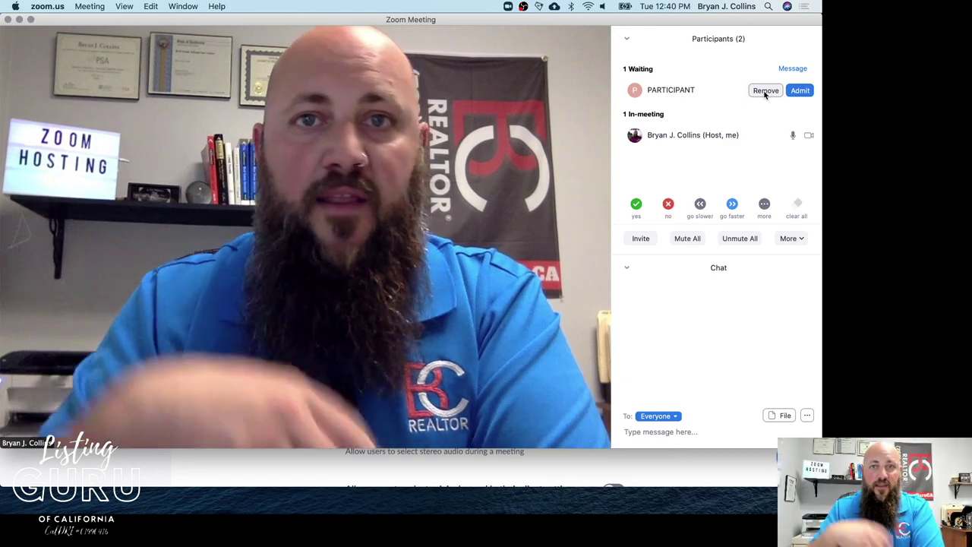
pyautogui.click(800, 90)
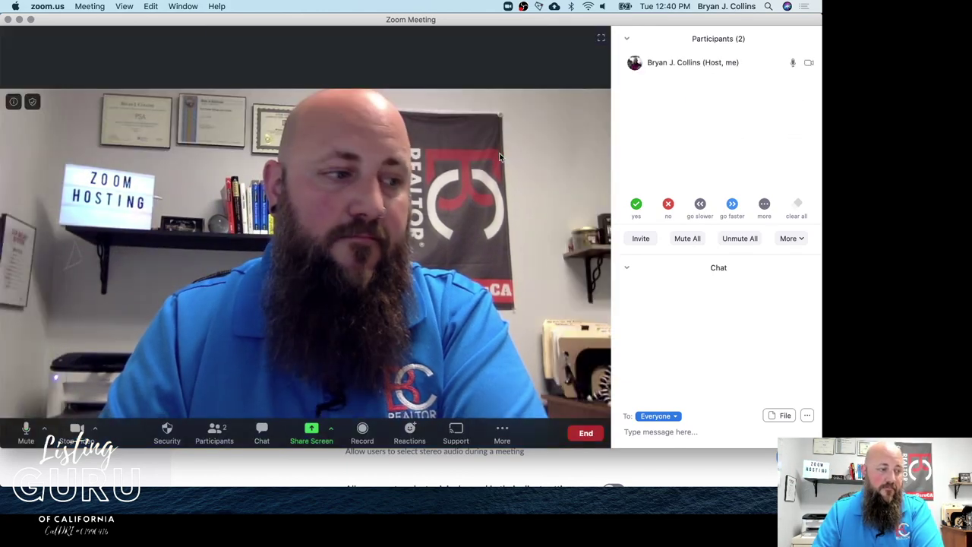
pyautogui.click(587, 433)
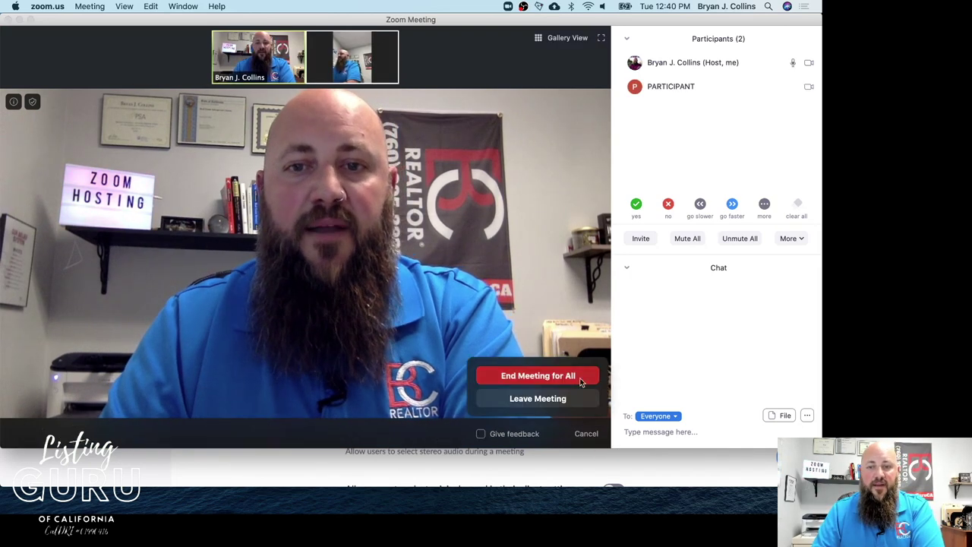
pyautogui.click(544, 377)
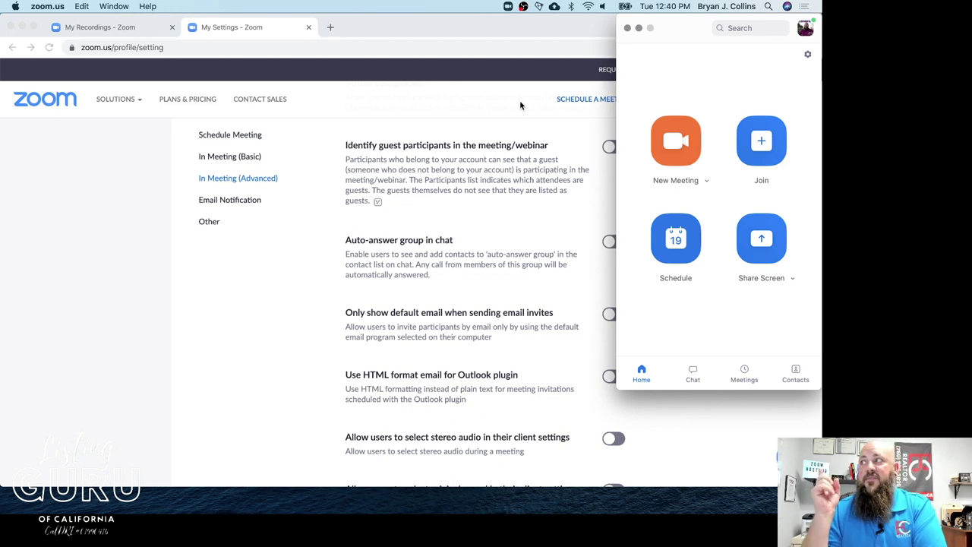
# Start scheduling a meeting with the topic "Host a Zoom Meeting - Zoom Meeting", dated 5/28/2020 and ending at 2:00 PM
pyautogui.click(676, 239)
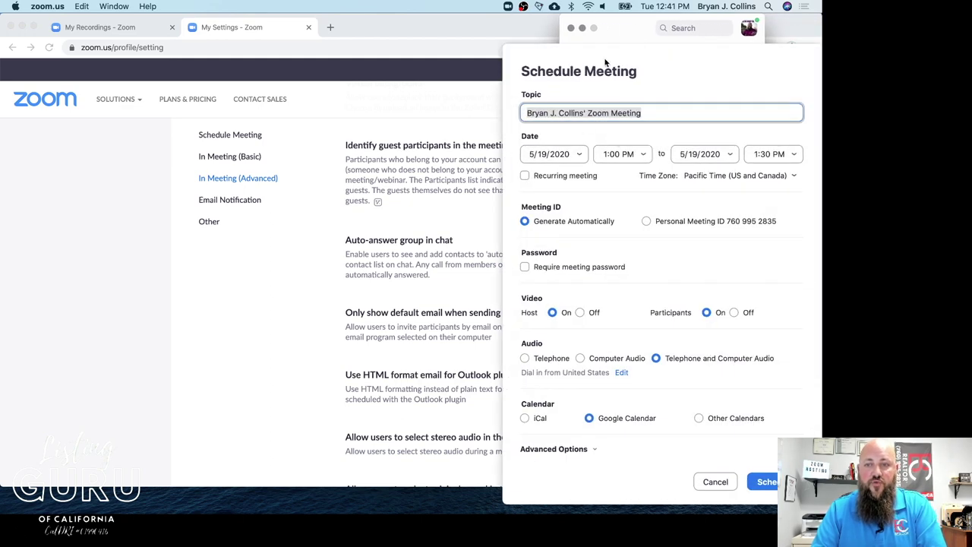
pyautogui.click(586, 114)
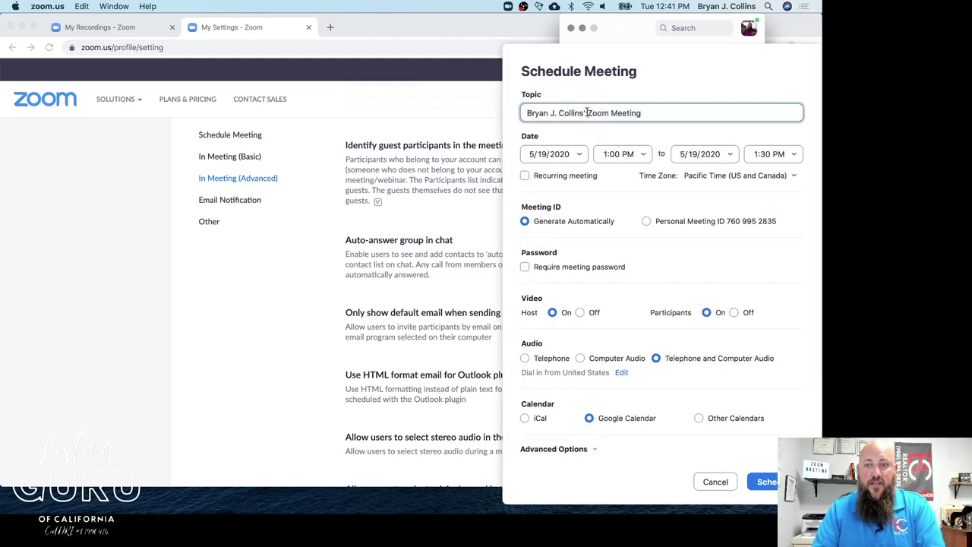
pyautogui.write('Host a Zoom Meeting -')
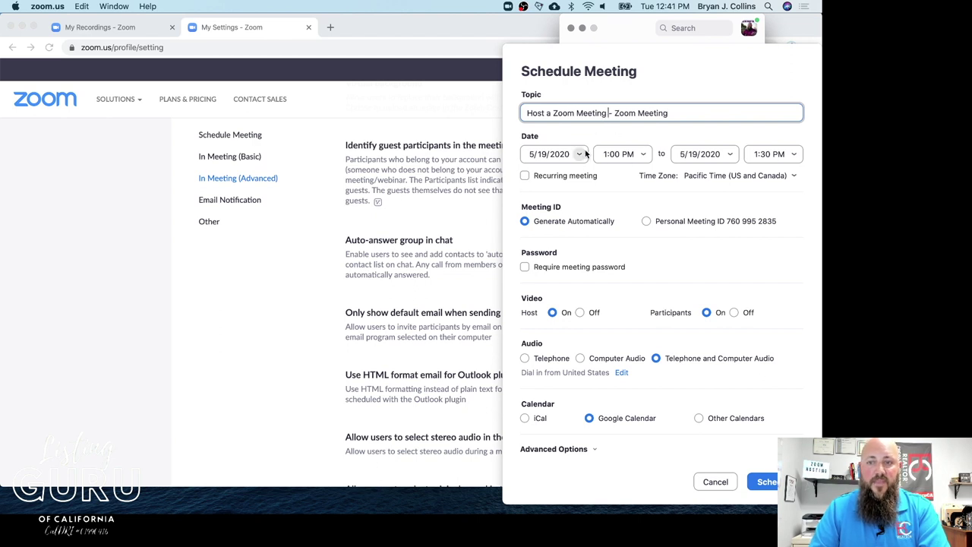
pyautogui.click(583, 155)
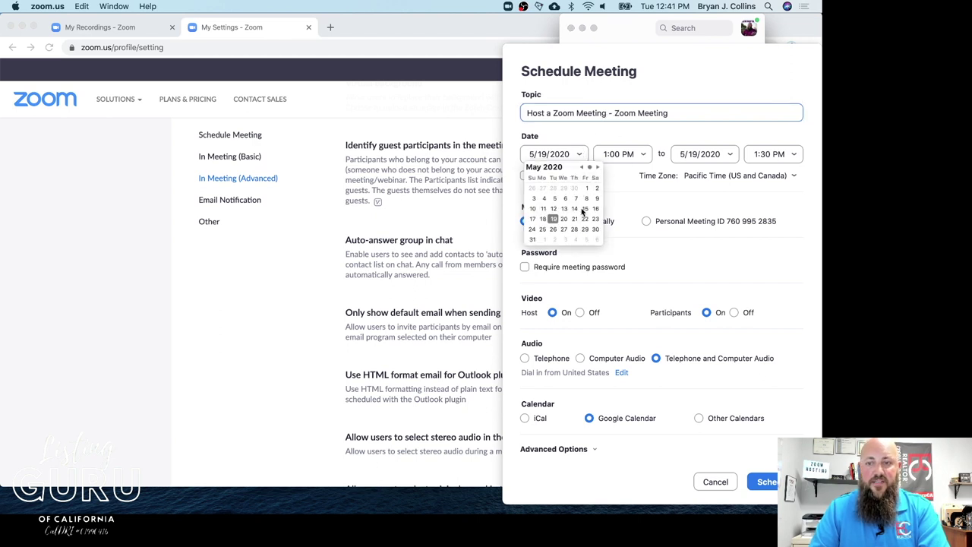
pyautogui.click(575, 229)
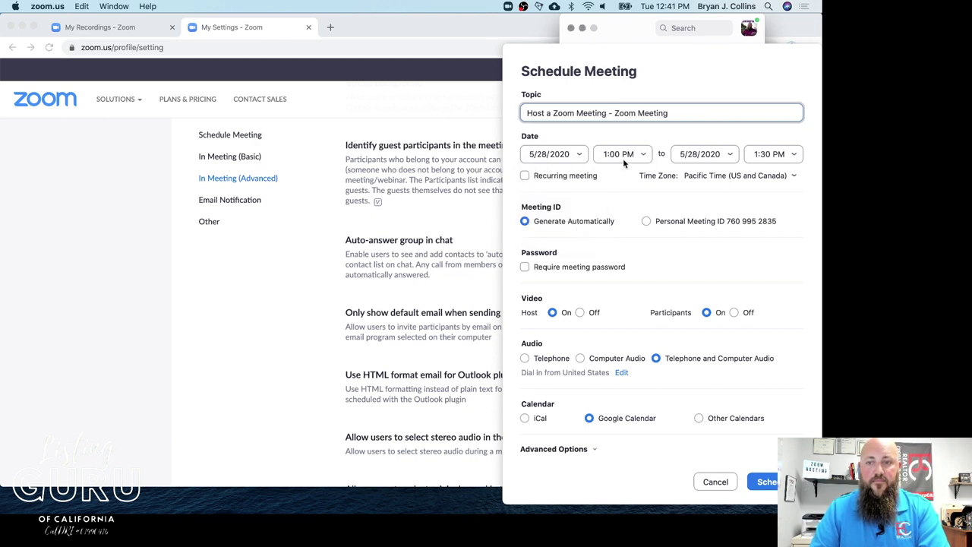
pyautogui.click(792, 154)
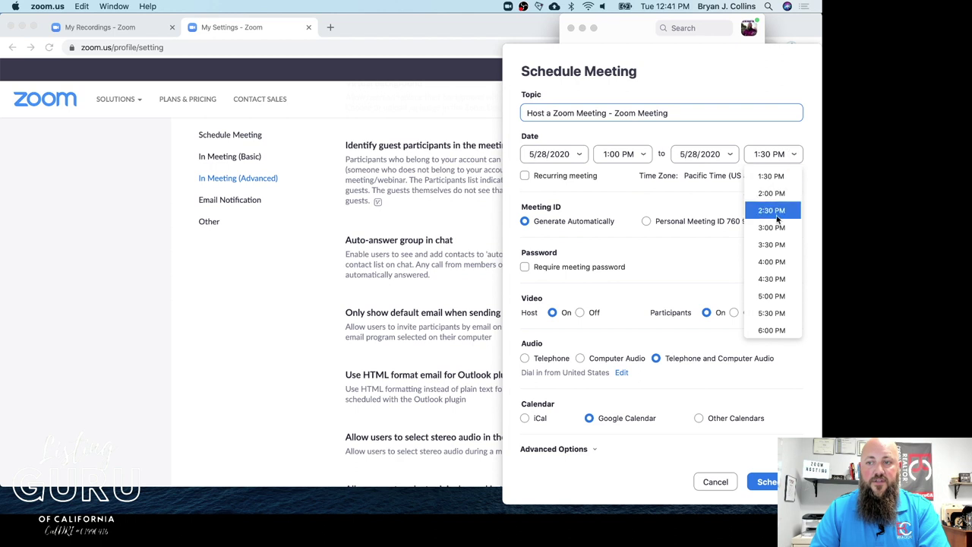
pyautogui.click(769, 203)
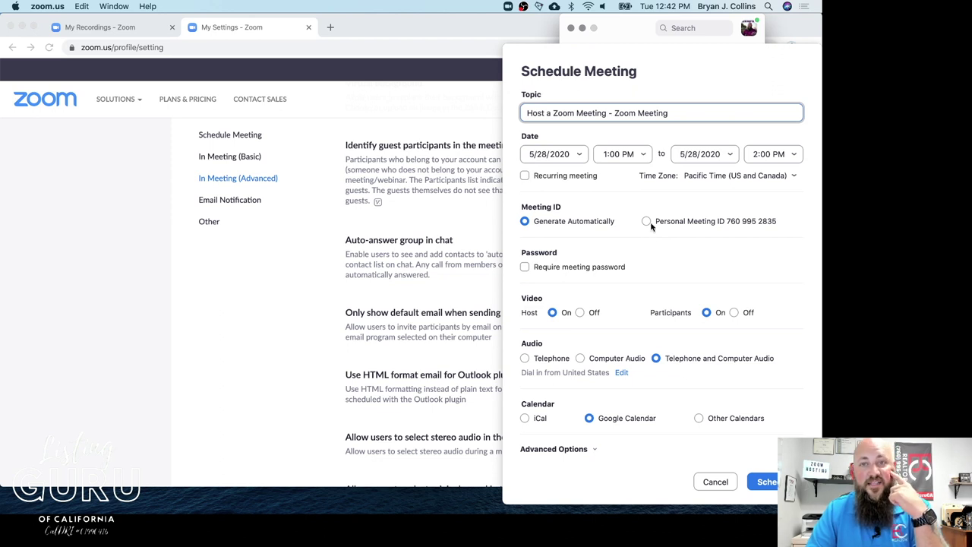
# Require a meeting password for the scheduled meeting and keep the generated one
pyautogui.click(524, 267)
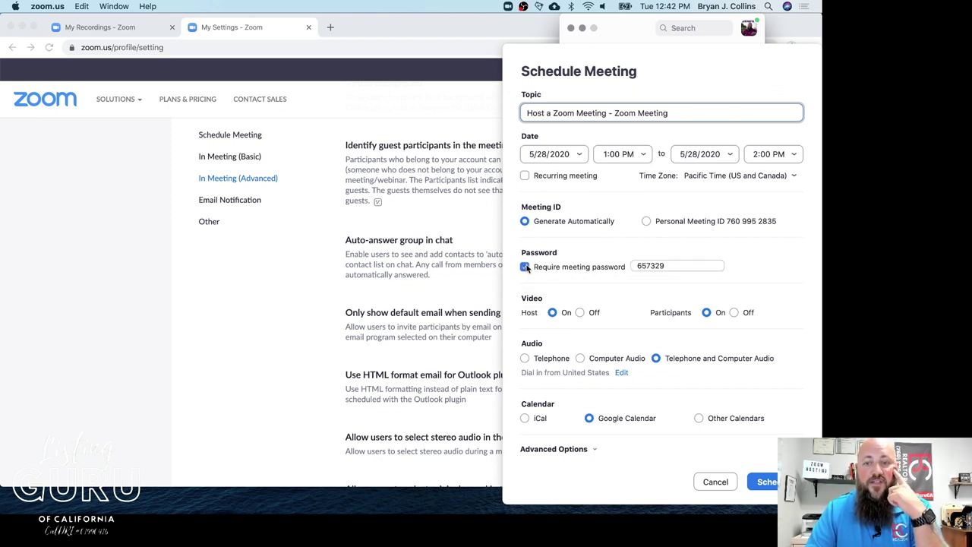
pyautogui.click(644, 267)
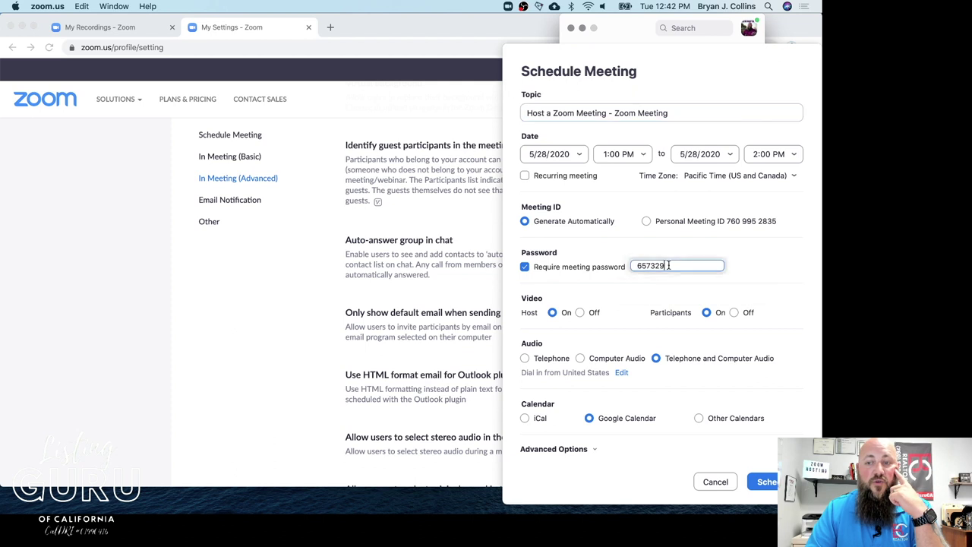
pyautogui.click(525, 268)
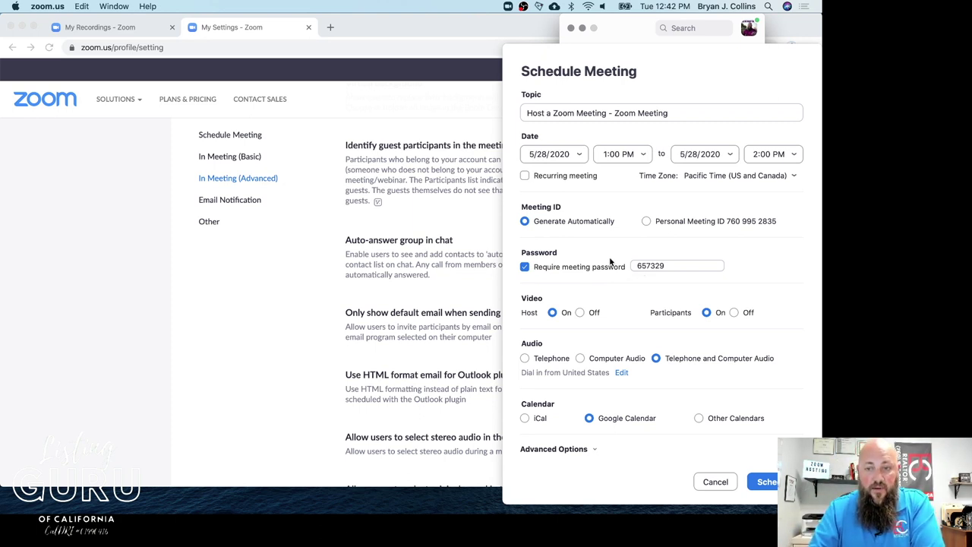
pyautogui.moveTo(610, 269)
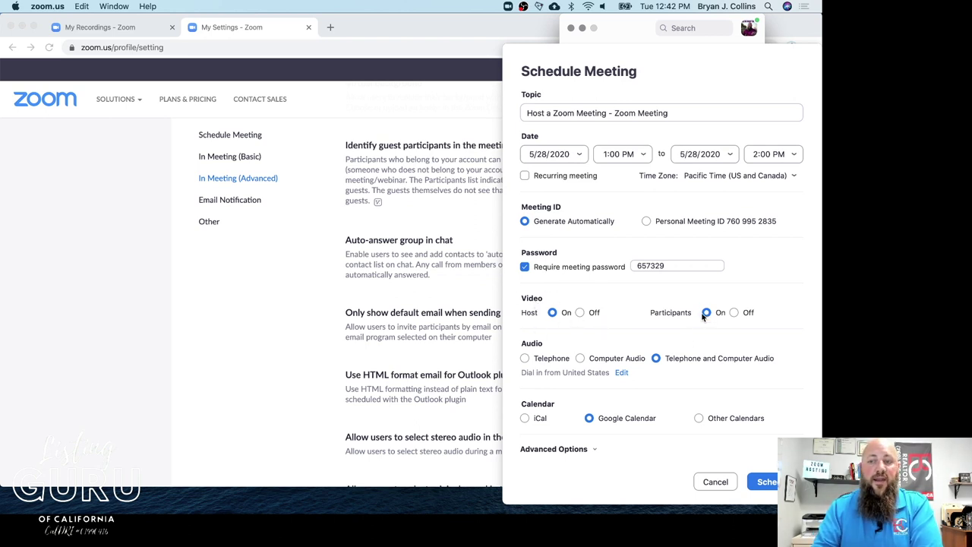
# Set participants' video to Off, try the other audio choices and settle on Telephone and Computer Audio
pyautogui.click(734, 312)
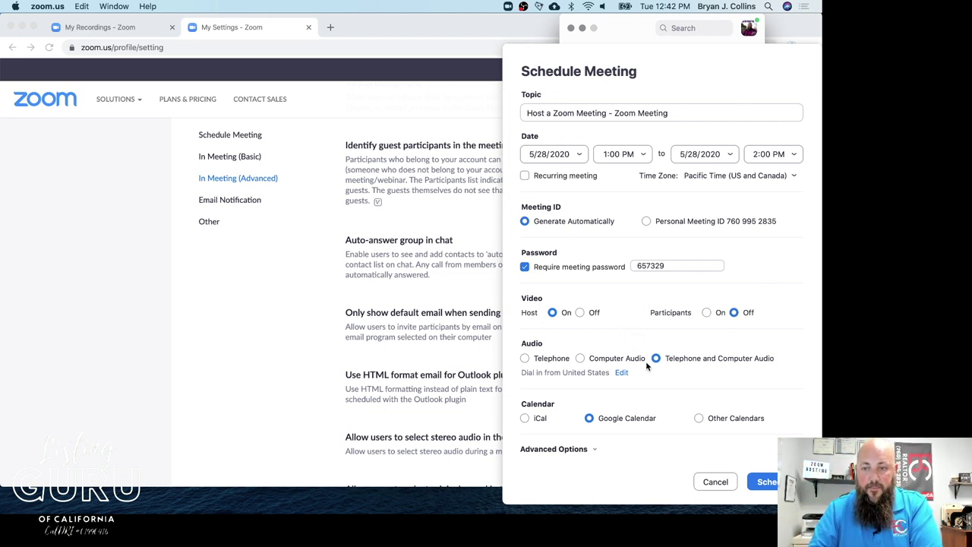
pyautogui.click(525, 359)
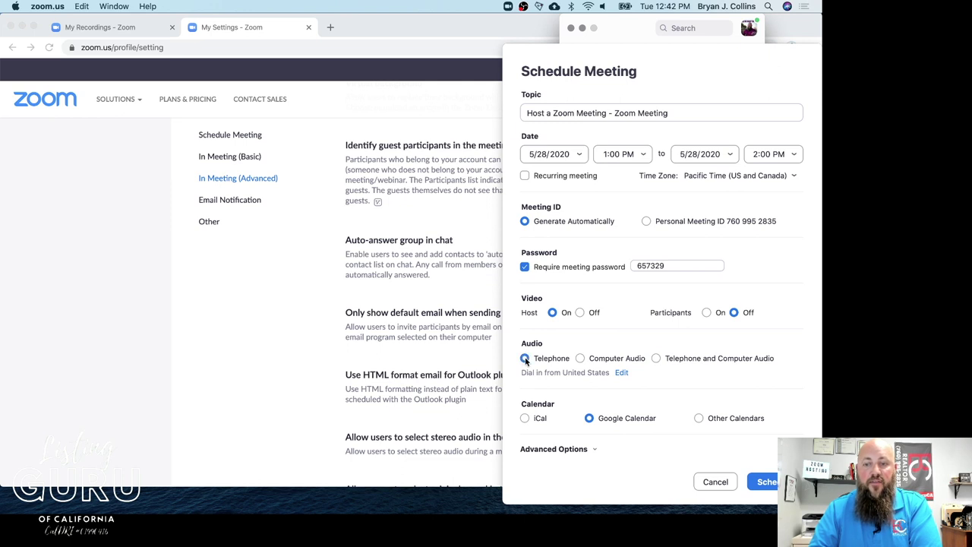
pyautogui.click(581, 359)
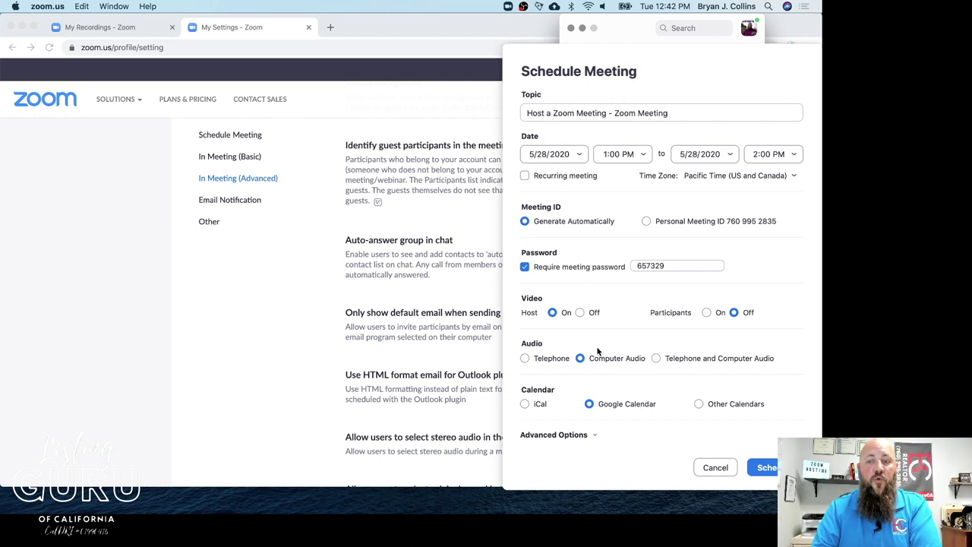
pyautogui.click(656, 358)
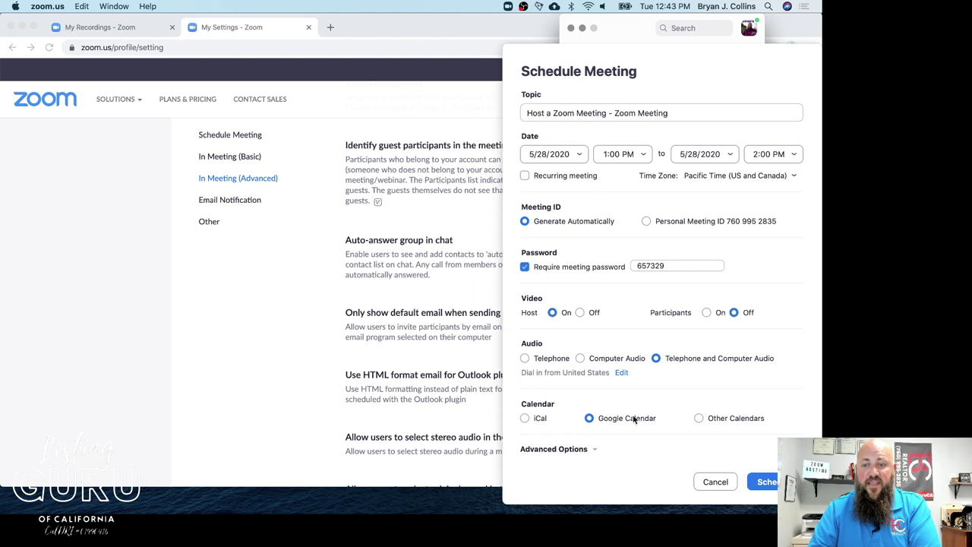
# Enable the waiting room in the scheduled meeting's advanced options
pyautogui.click(590, 450)
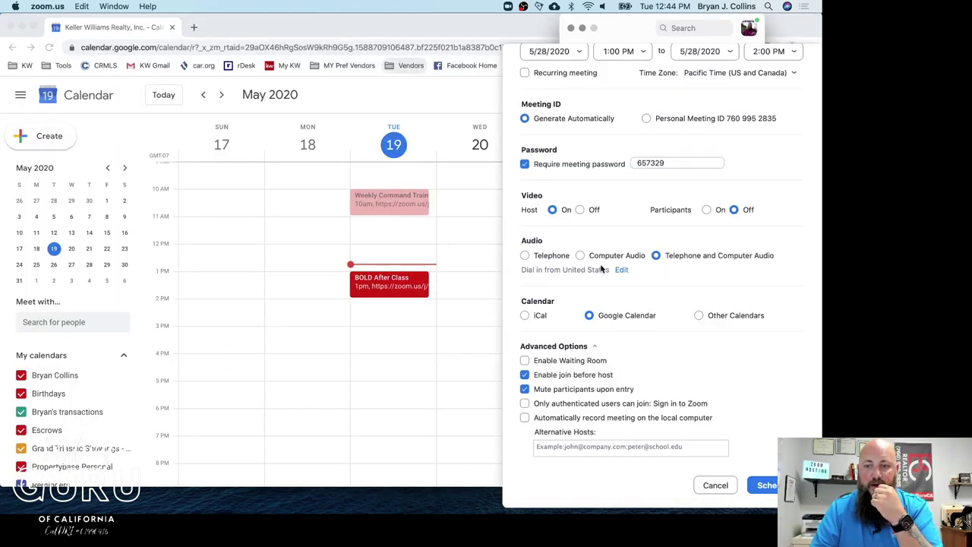
pyautogui.click(567, 348)
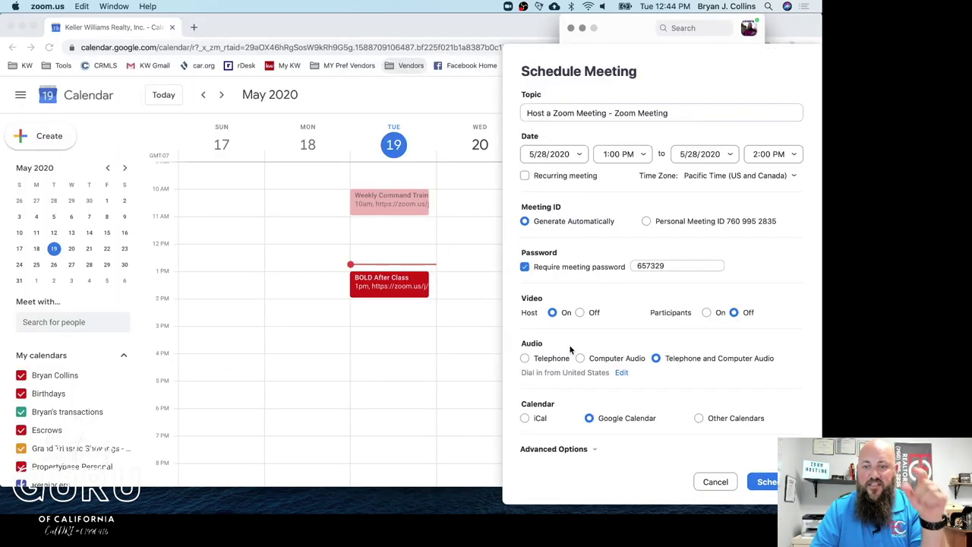
pyautogui.click(576, 446)
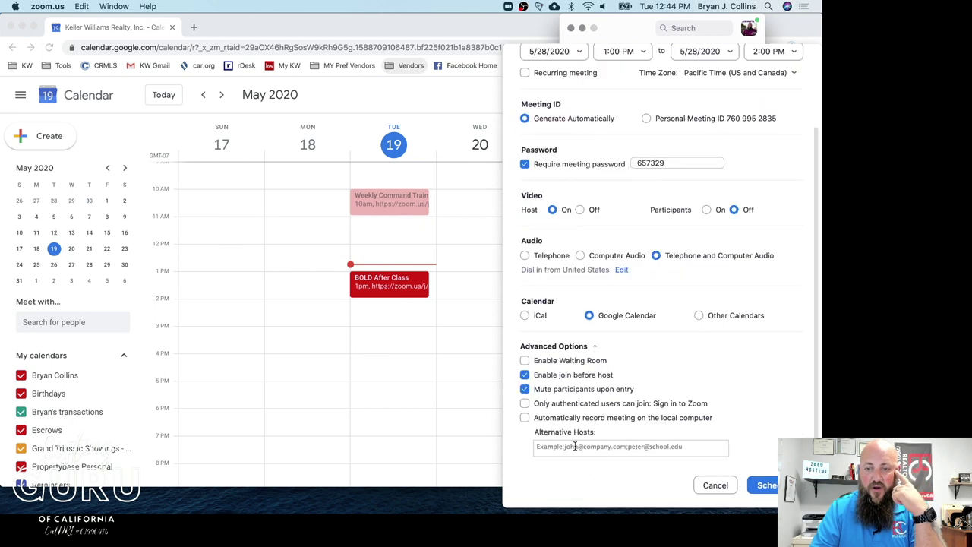
pyautogui.click(524, 362)
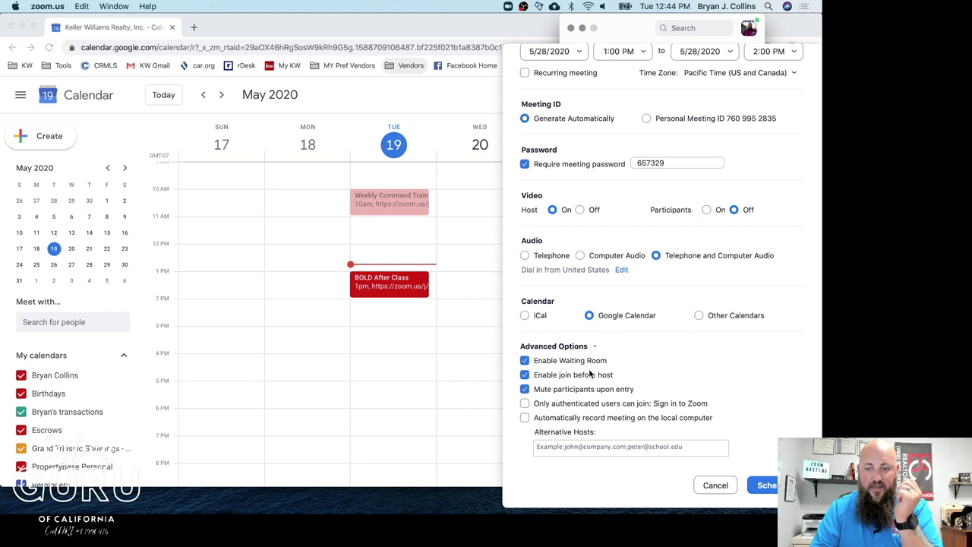
# Try disabling join before host for the scheduled meeting and enable it again
pyautogui.click(525, 376)
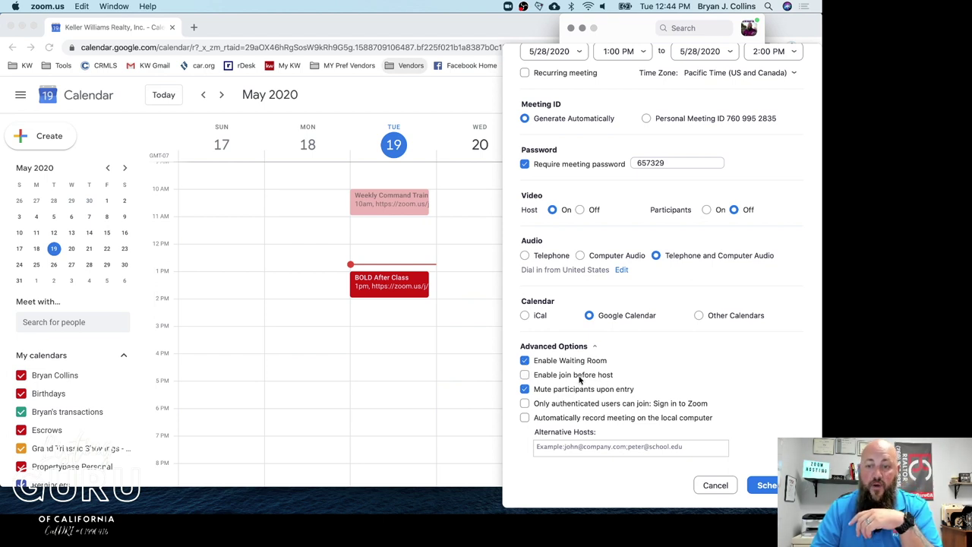
pyautogui.click(526, 375)
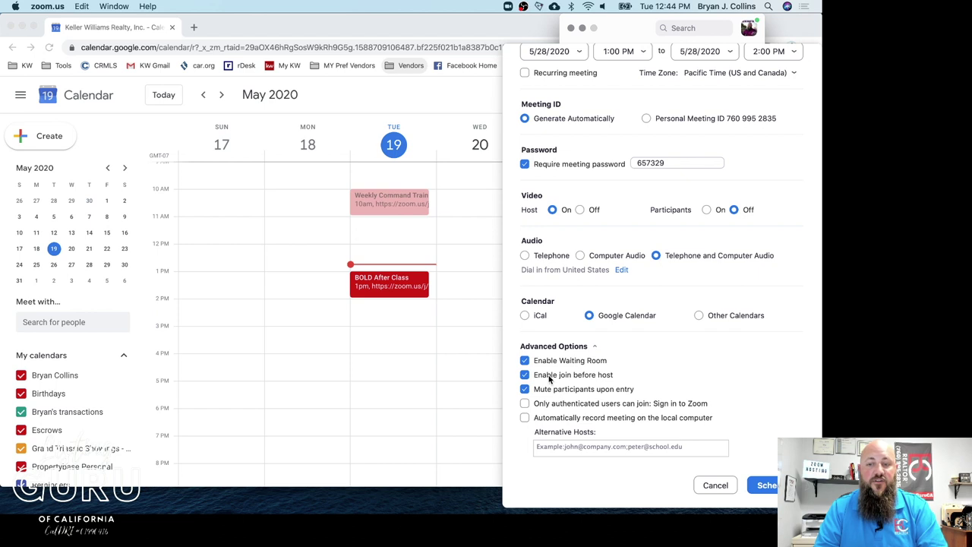
pyautogui.click(525, 376)
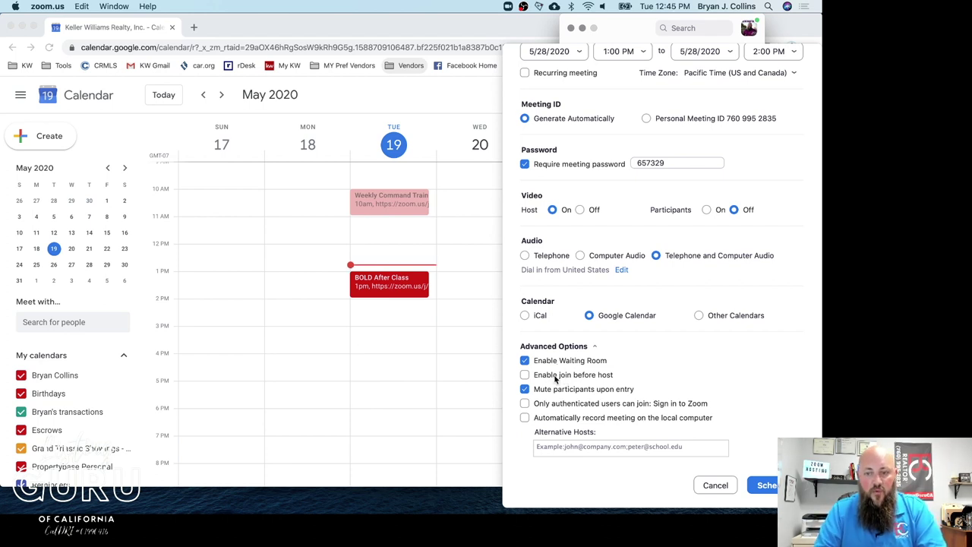
pyautogui.click(526, 375)
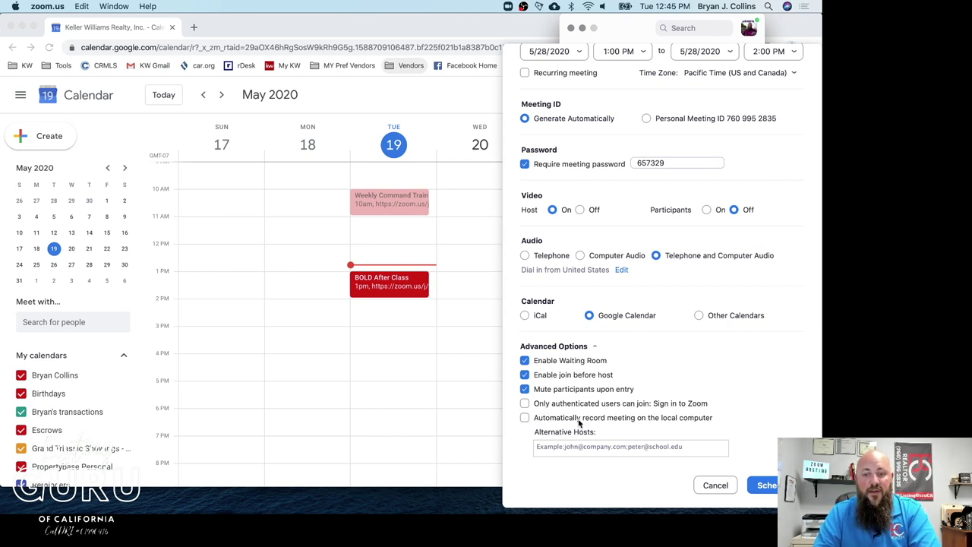
# Turn on automatic recording to the local computer and schedule the meeting into Google Calendar with the listed Google account
pyautogui.click(525, 418)
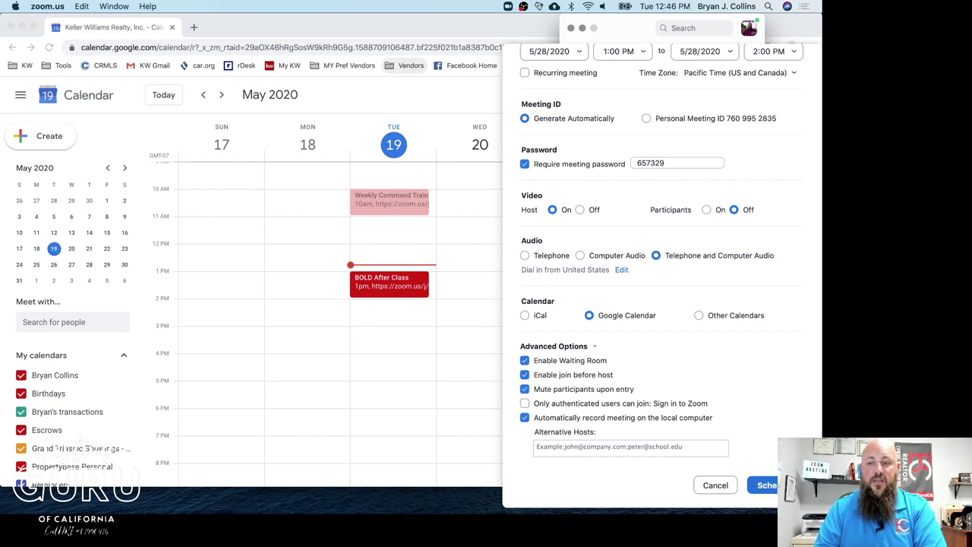
pyautogui.click(767, 485)
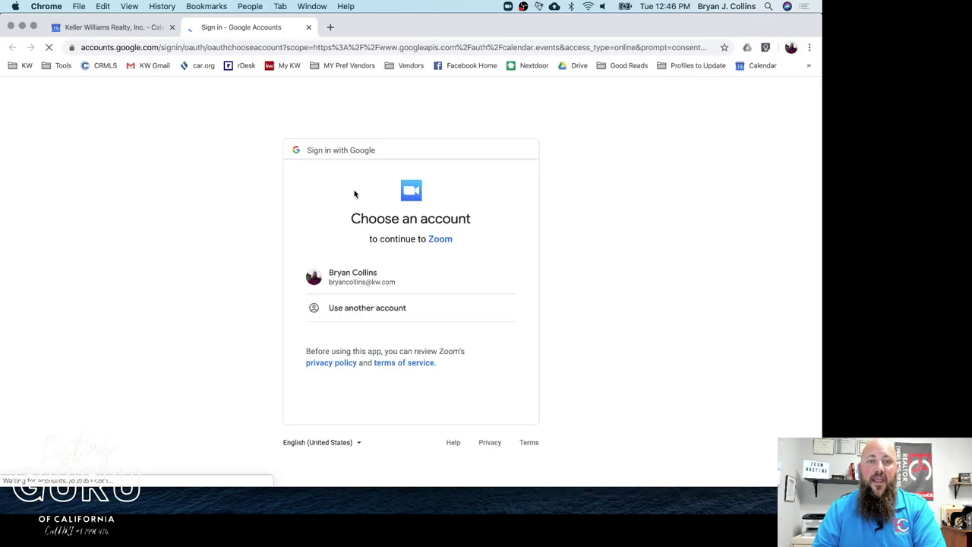
pyautogui.click(382, 278)
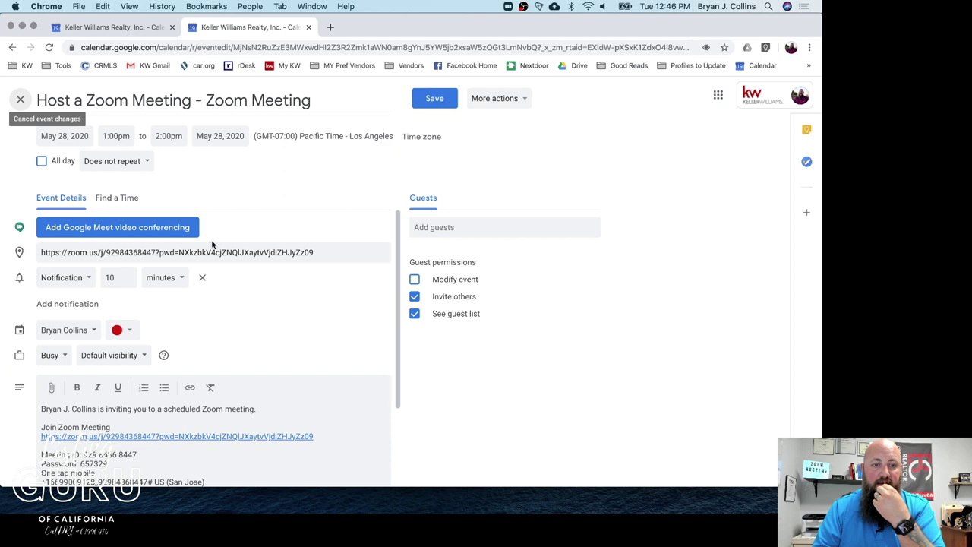
# Add two guests from the suggested contacts to the calendar event and review the Zoom invitation details in its description
pyautogui.click(446, 226)
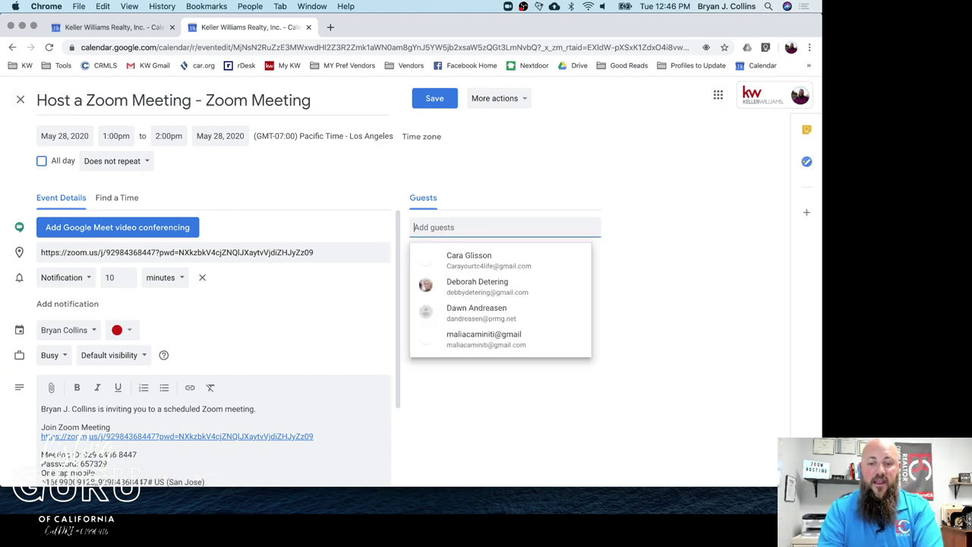
pyautogui.write('bryan')
pyautogui.click(495, 262)
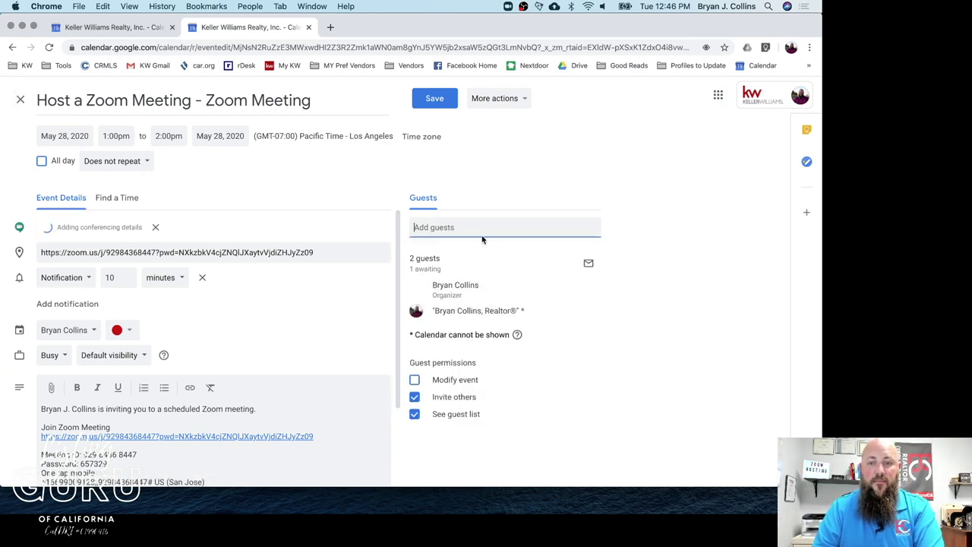
pyautogui.write('bryan')
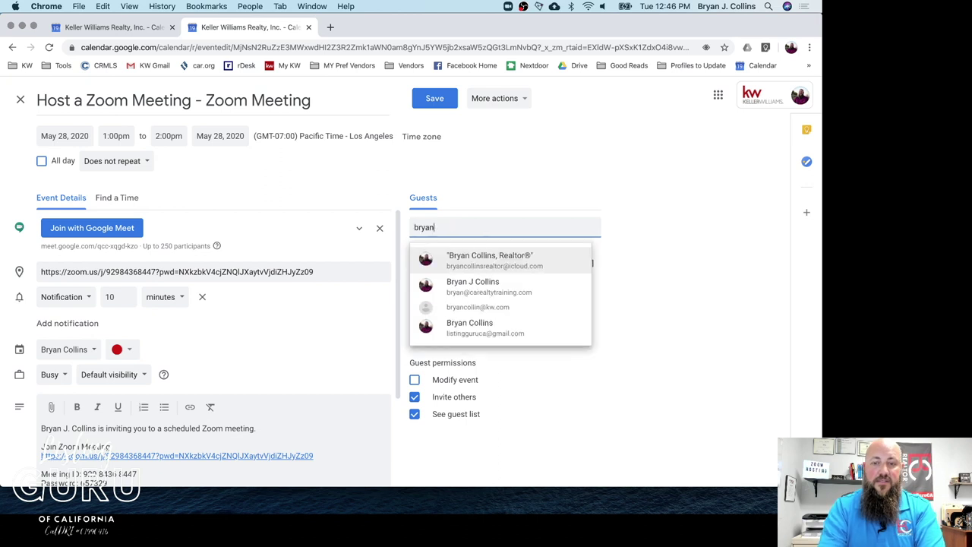
pyautogui.click(485, 287)
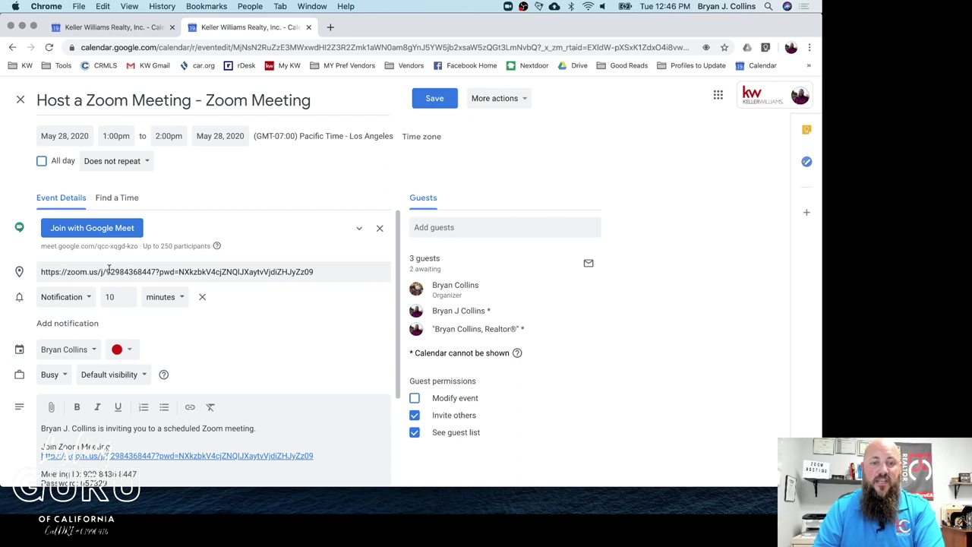
pyautogui.scroll(-1, 278, 300)
pyautogui.scroll(-5, 311, 310)
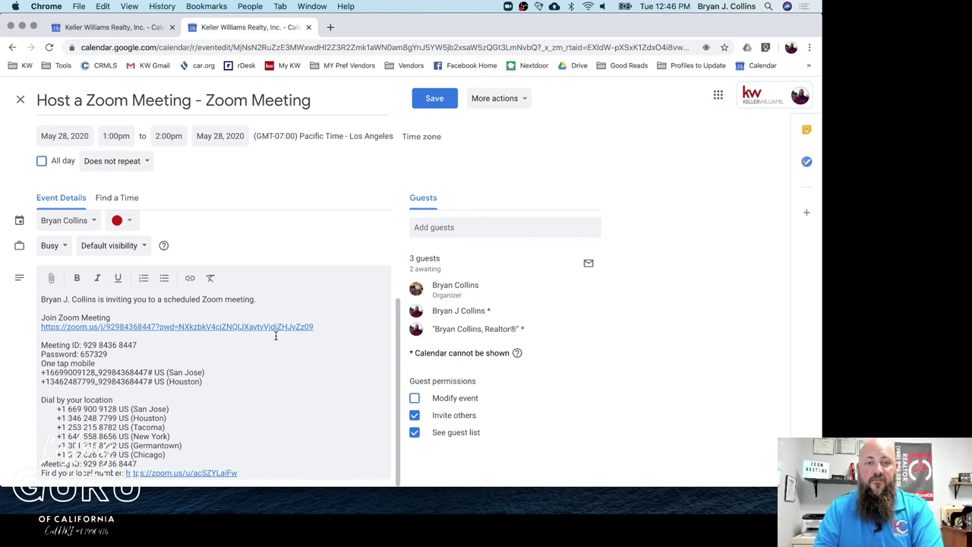
pyautogui.scroll(3, 311, 311)
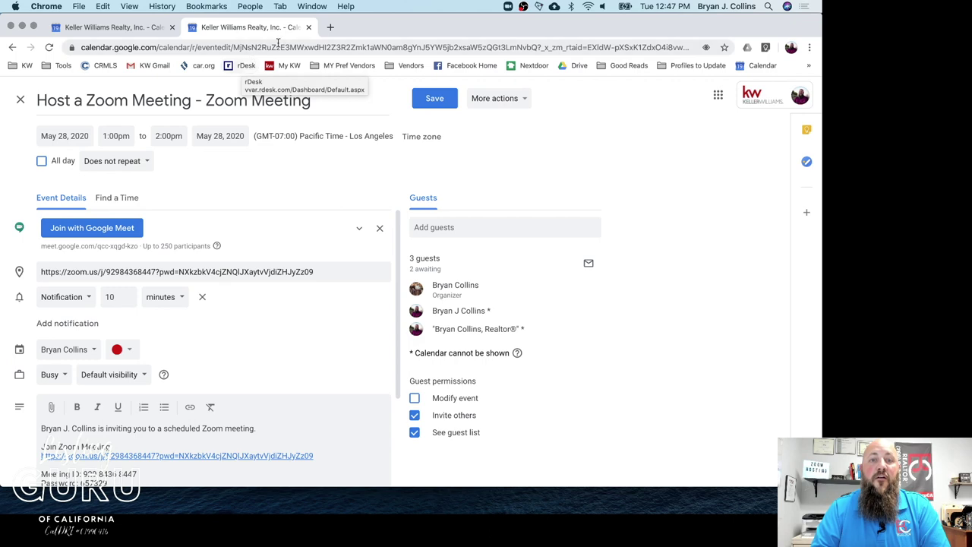
pyautogui.click(308, 27)
pyautogui.click(438, 186)
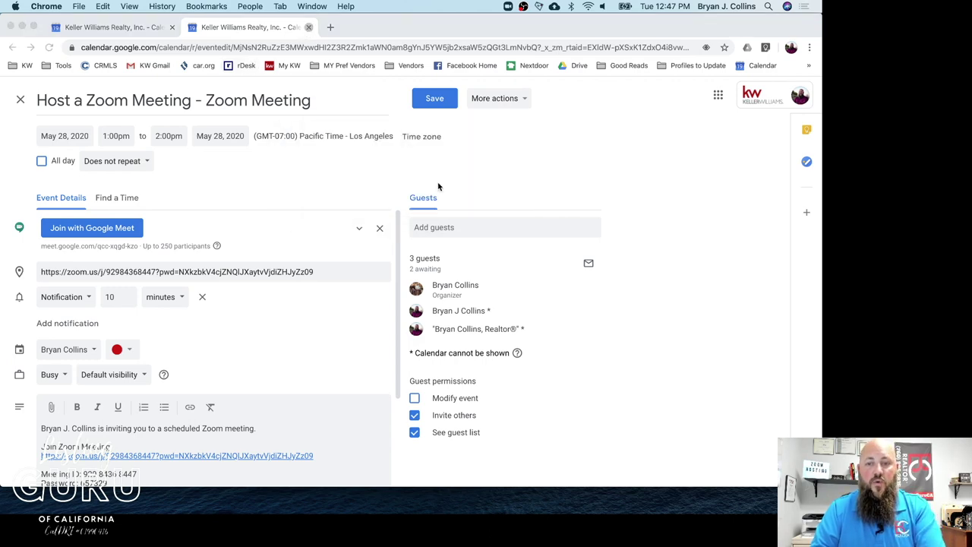
# Switch to Zoom and start scheduling a new meeting with the topic "Recurring Meeting - Zoom Meeting"
pyautogui.press('super+Tab')
pyautogui.click(676, 236)
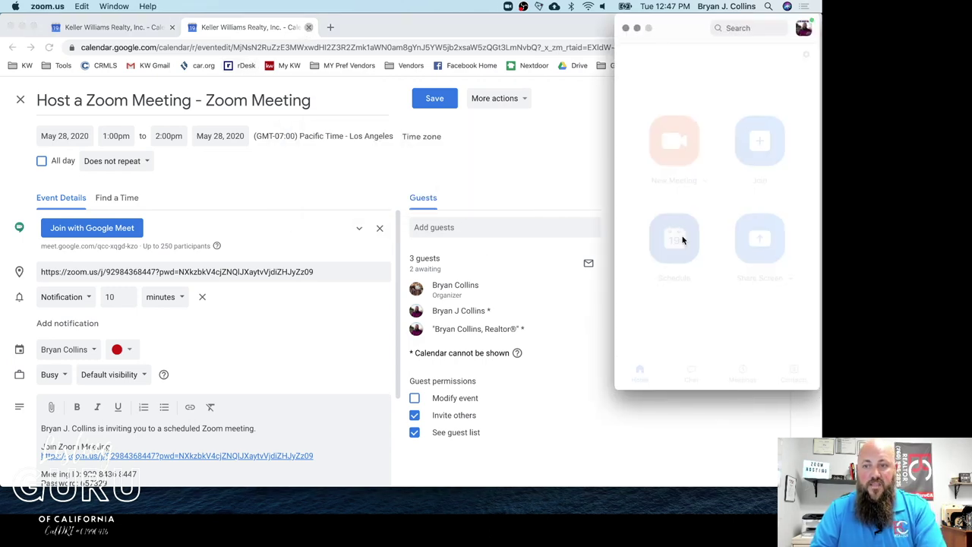
pyautogui.click(632, 114)
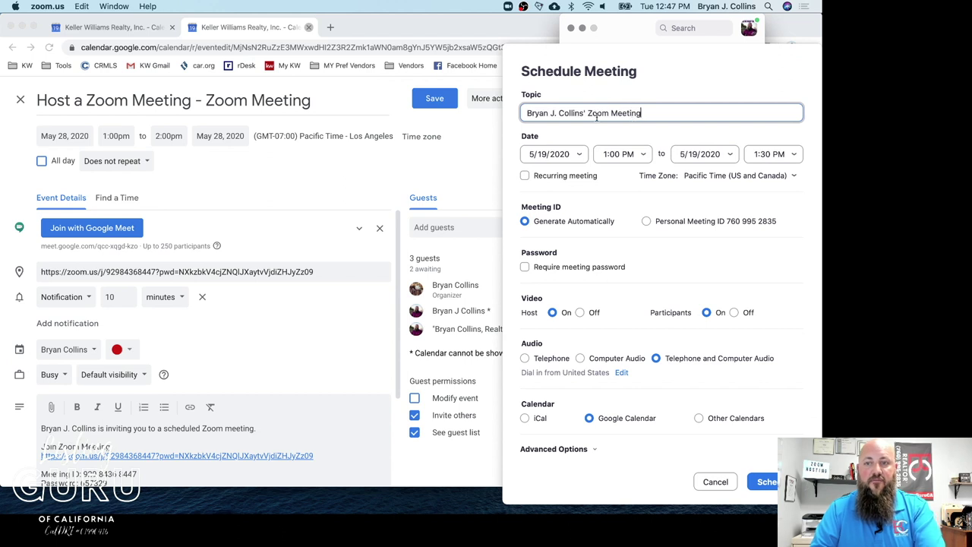
pyautogui.moveTo(584, 113); pyautogui.dragTo(472, 113)
pyautogui.write('Recurring ')
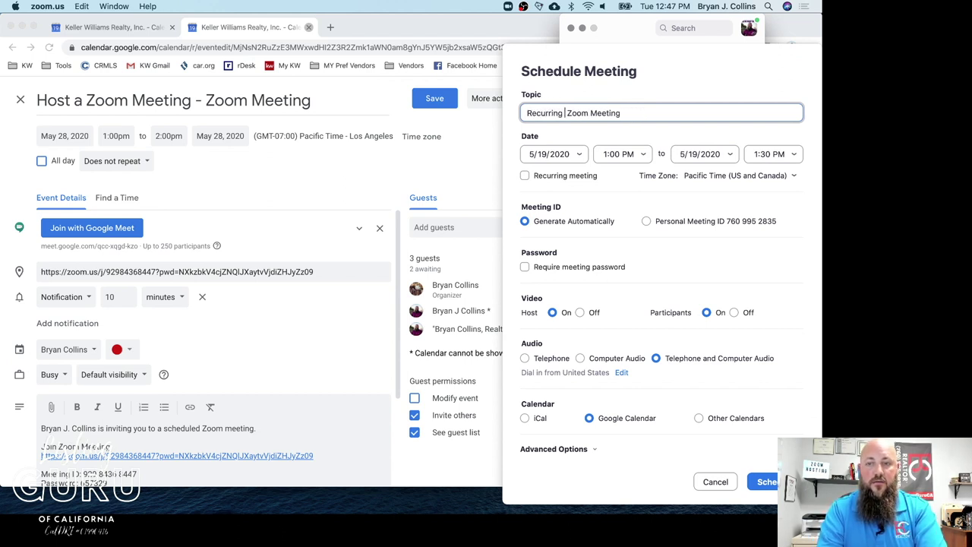
pyautogui.write('Meeting -')
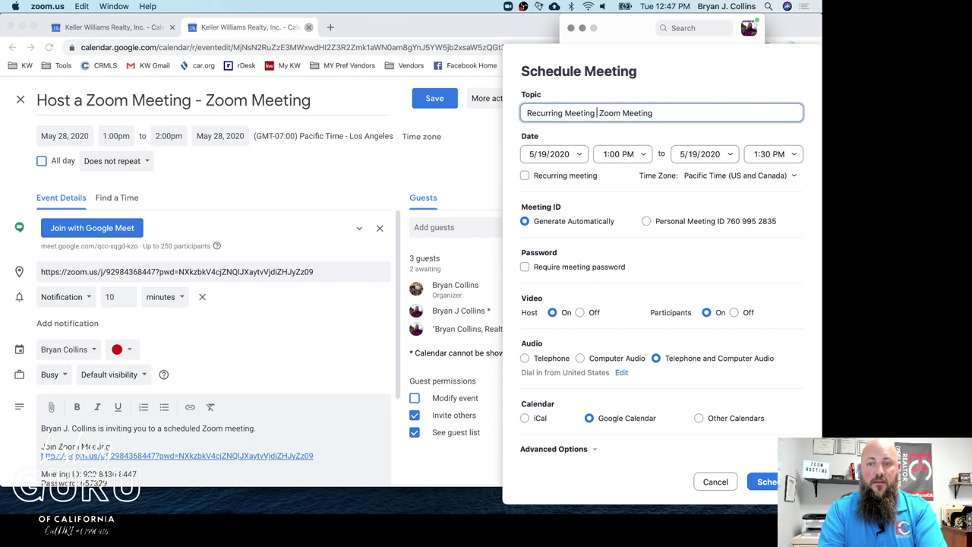
# Set the new meeting's date to 5/26/2020, from 10:00 AM to 11:00 AM
pyautogui.click(561, 154)
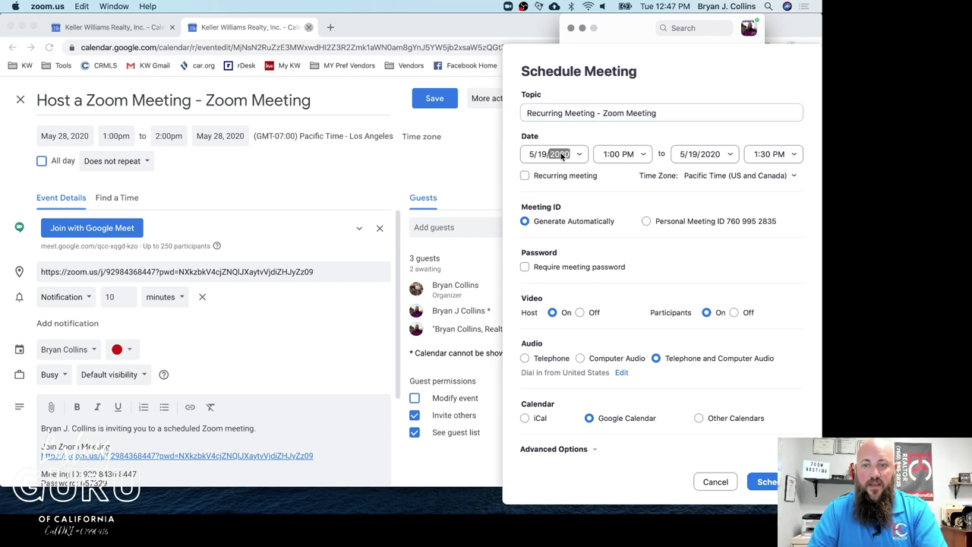
pyautogui.click(579, 154)
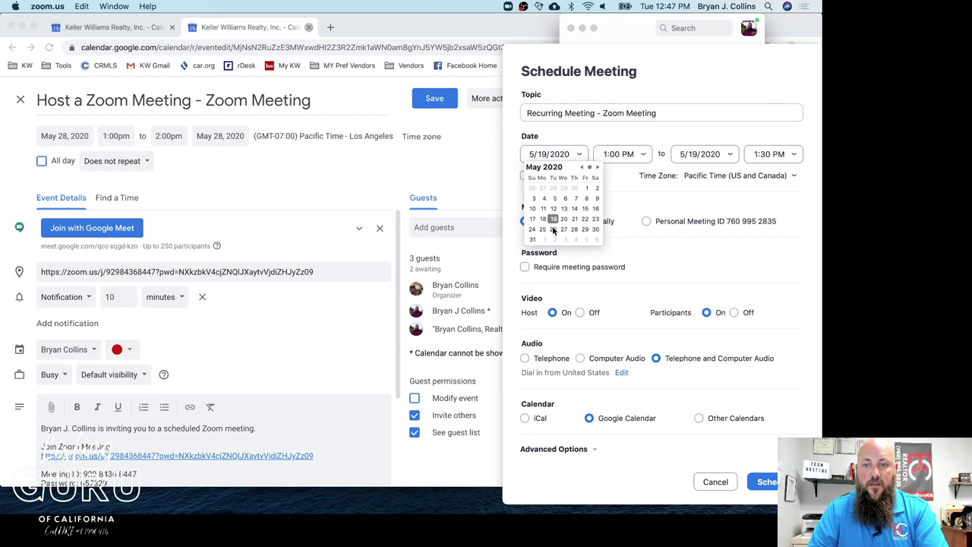
pyautogui.click(553, 230)
pyautogui.click(643, 155)
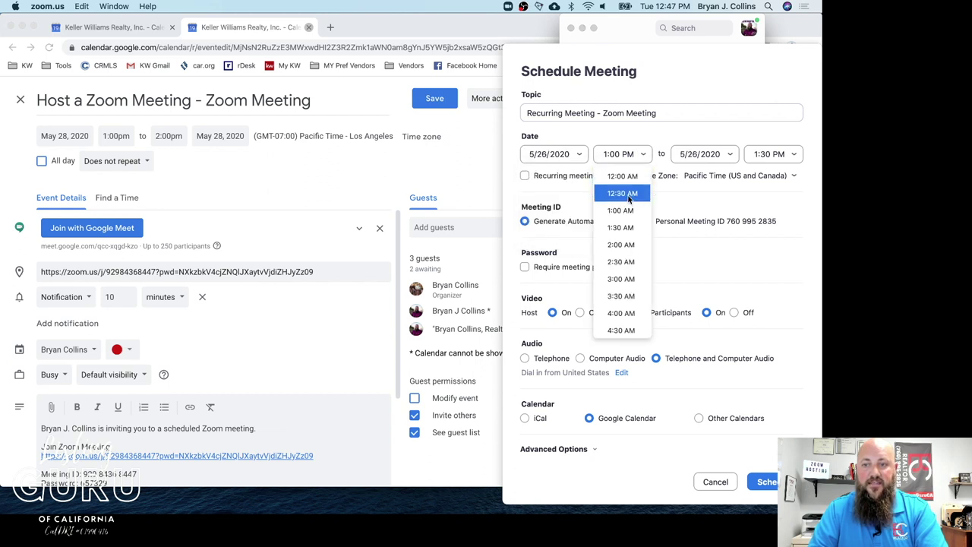
pyautogui.scroll(-5, 623, 228)
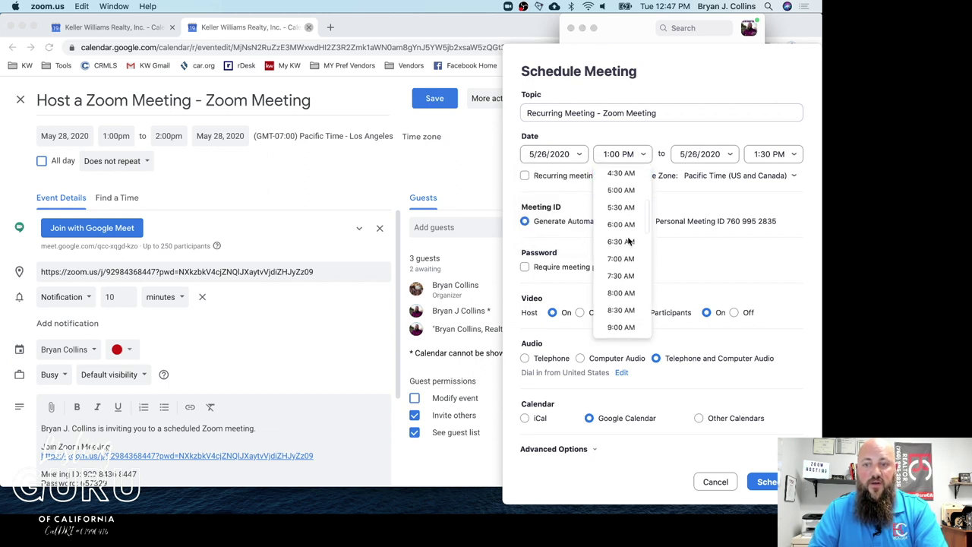
pyautogui.click(622, 265)
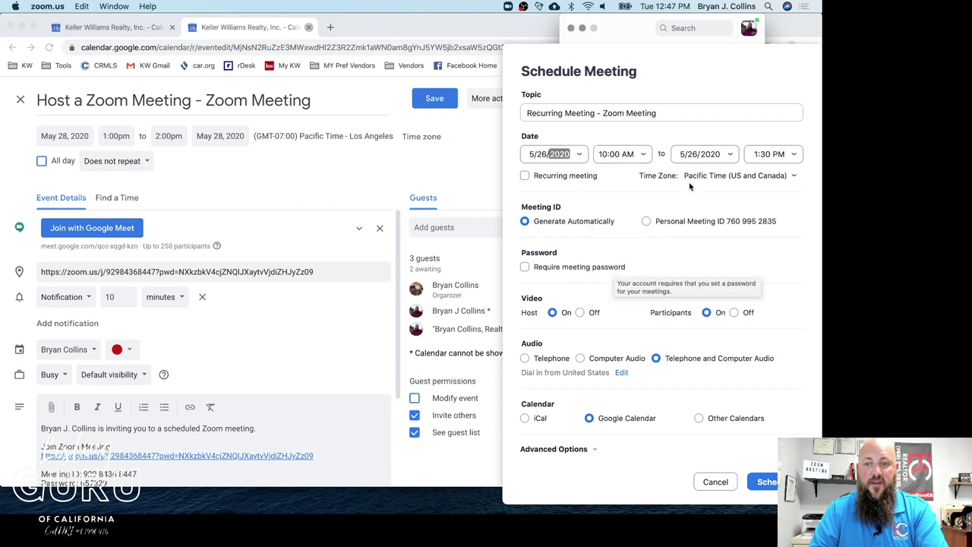
pyautogui.click(794, 154)
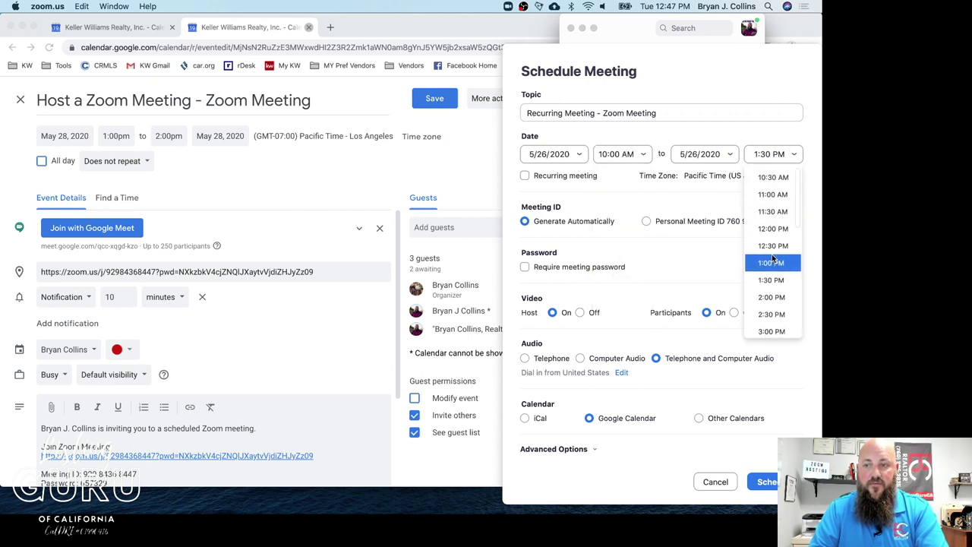
pyautogui.click(770, 211)
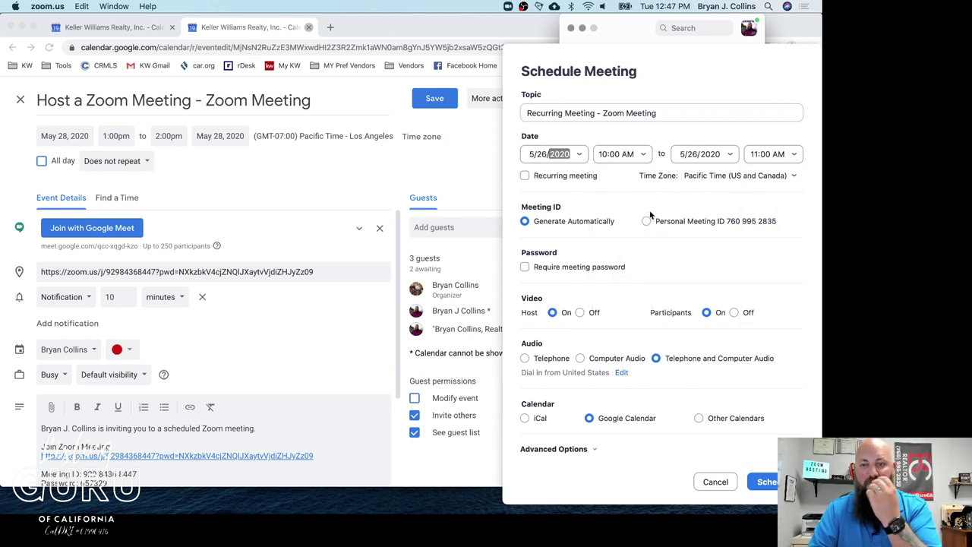
# Make the meeting recurring with a required meeting password, check its advanced options, and schedule it into Google Calendar
pyautogui.click(524, 175)
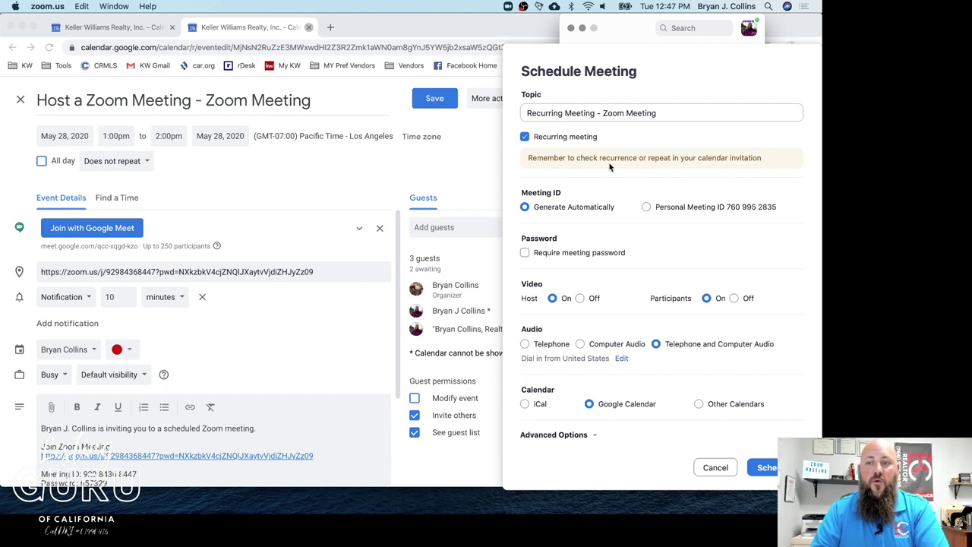
pyautogui.click(525, 253)
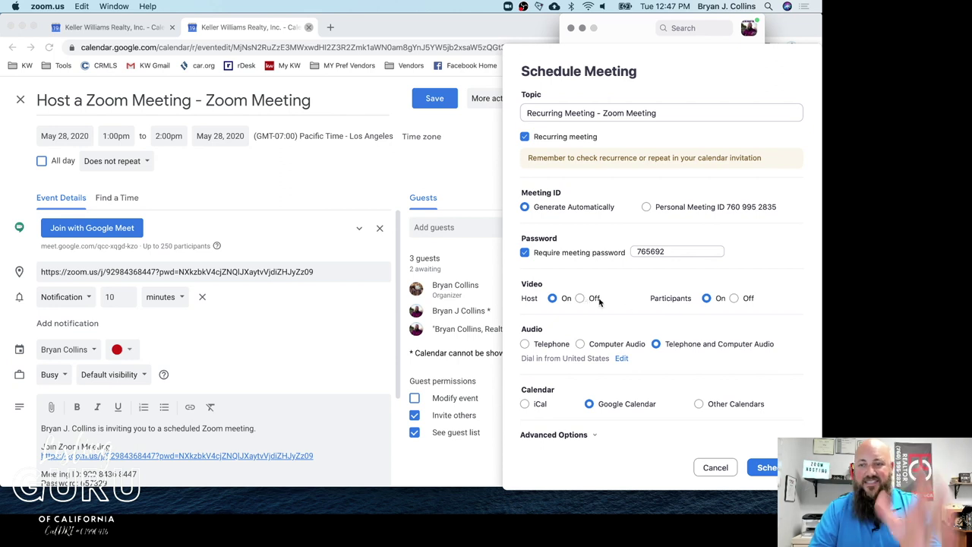
pyautogui.click(574, 434)
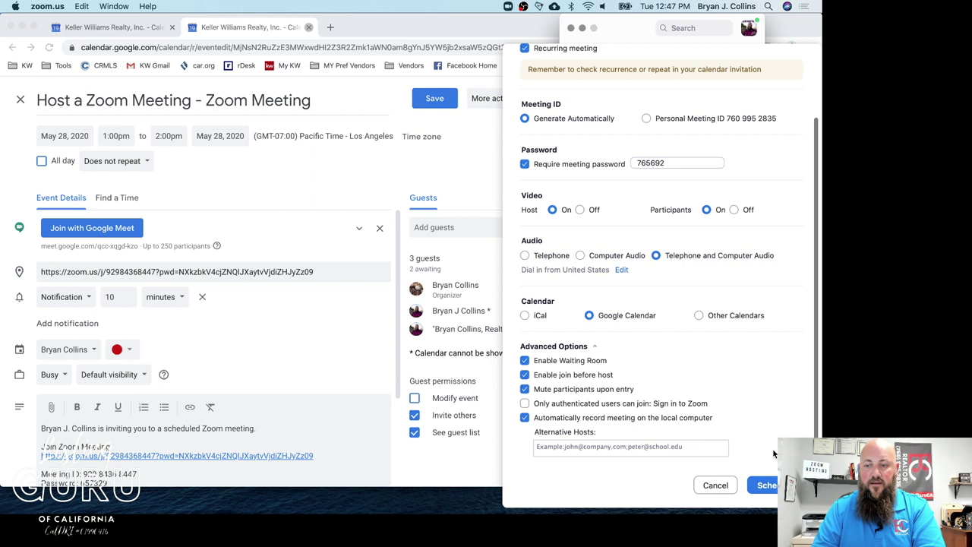
pyautogui.click(767, 486)
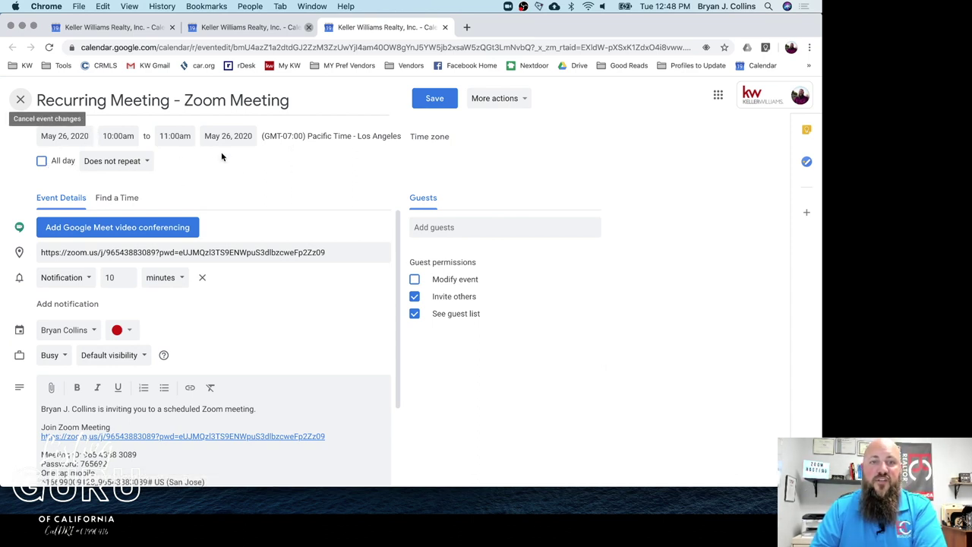
# Set the recurring meeting's calendar event to repeat weekly on Tuesday
pyautogui.click(147, 164)
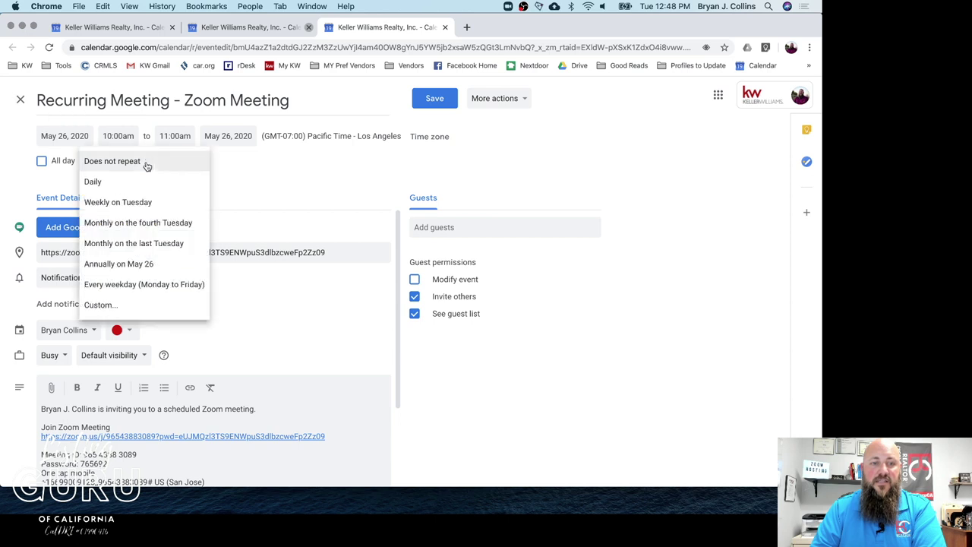
pyautogui.click(134, 203)
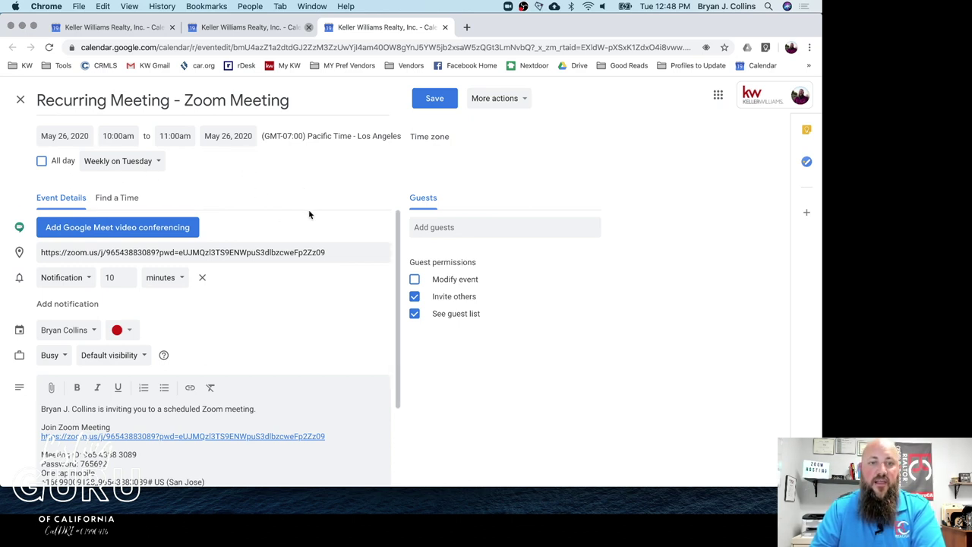
pyautogui.scroll(-3, 310, 215)
pyautogui.scroll(3, 363, 267)
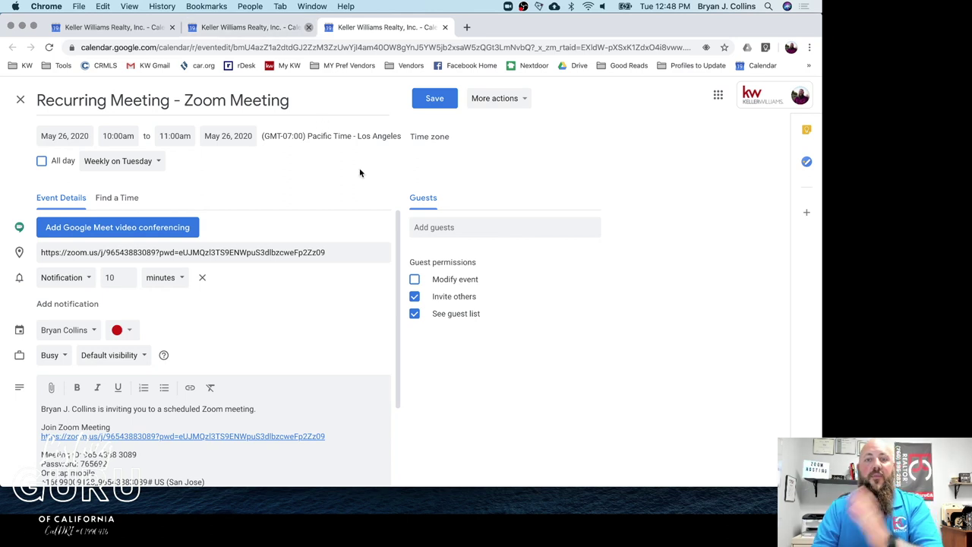
# Compare the Zoom link and repeat setting of the "Host a Zoom Meeting" event with those of the recurring meeting's event
pyautogui.press('super+Tab')
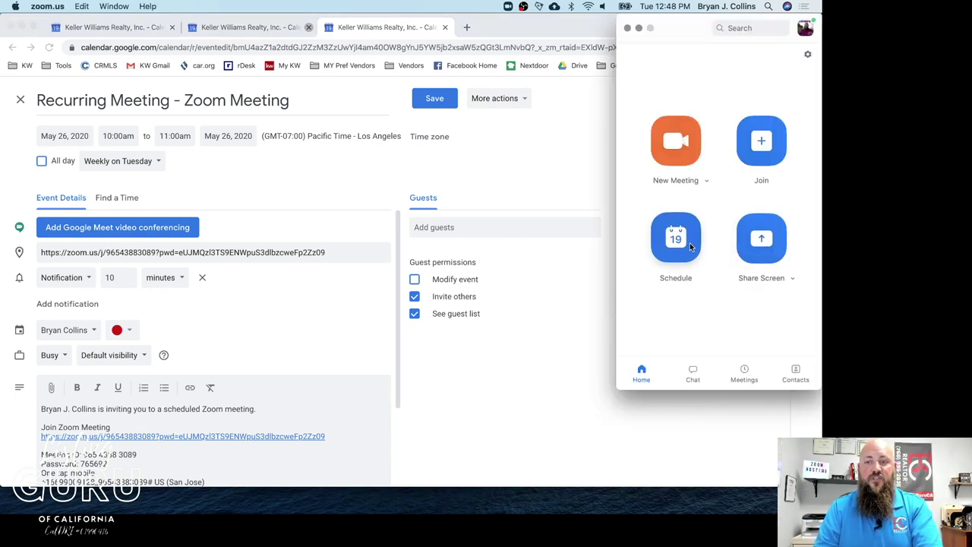
pyautogui.click(515, 227)
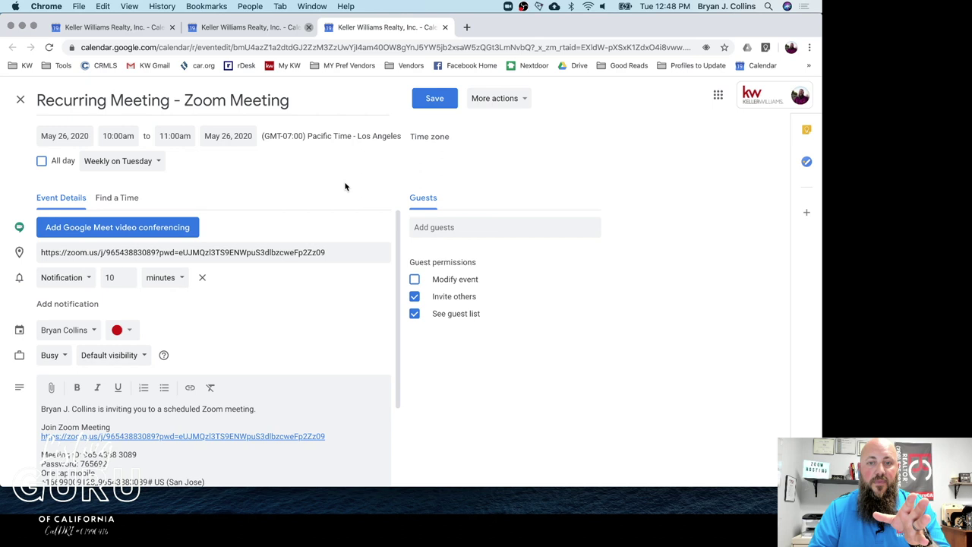
pyautogui.click(253, 26)
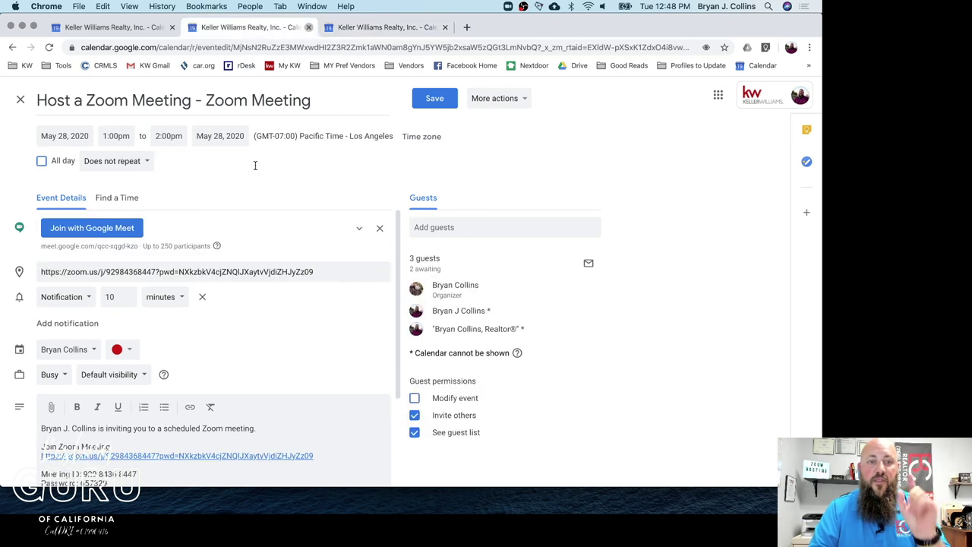
pyautogui.scroll(-2, 278, 271)
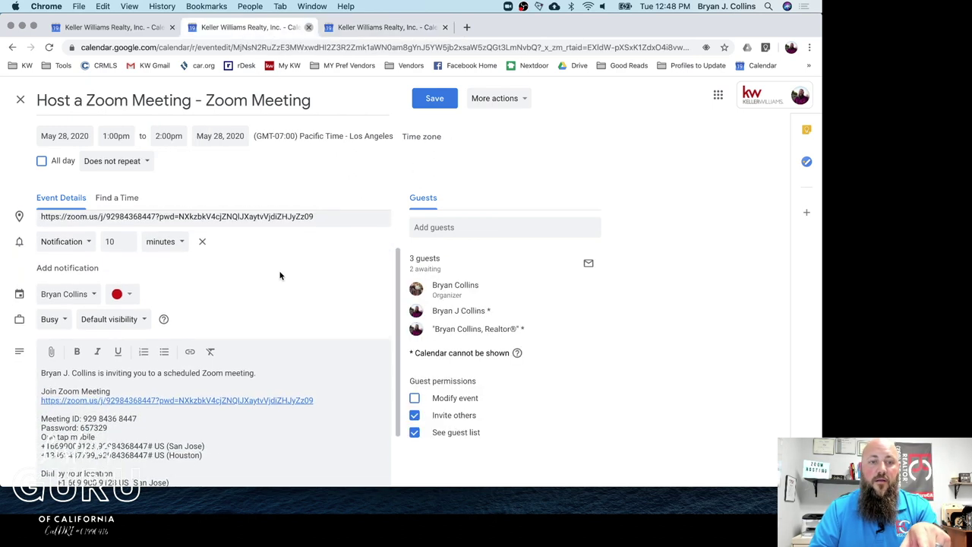
pyautogui.scroll(1, 280, 277)
pyautogui.scroll(1, 280, 277)
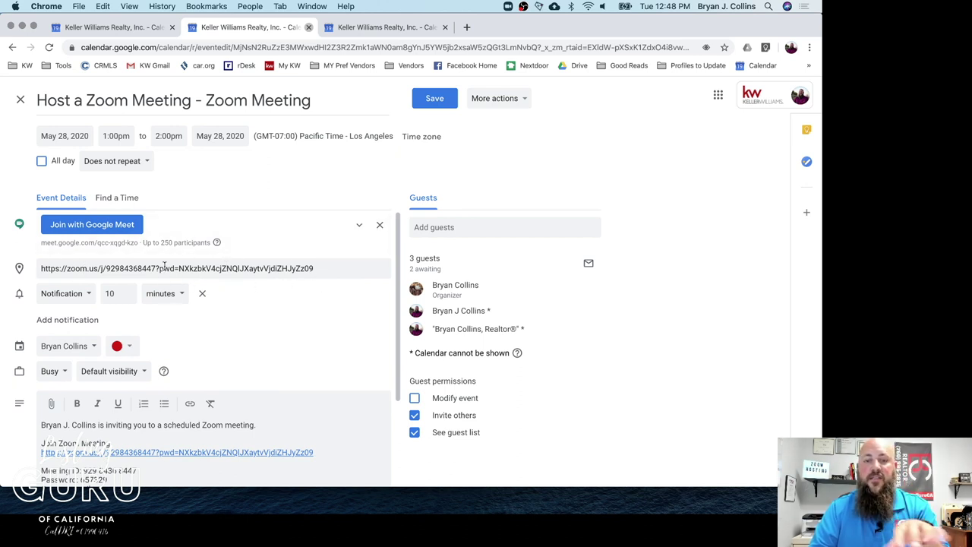
pyautogui.click(368, 26)
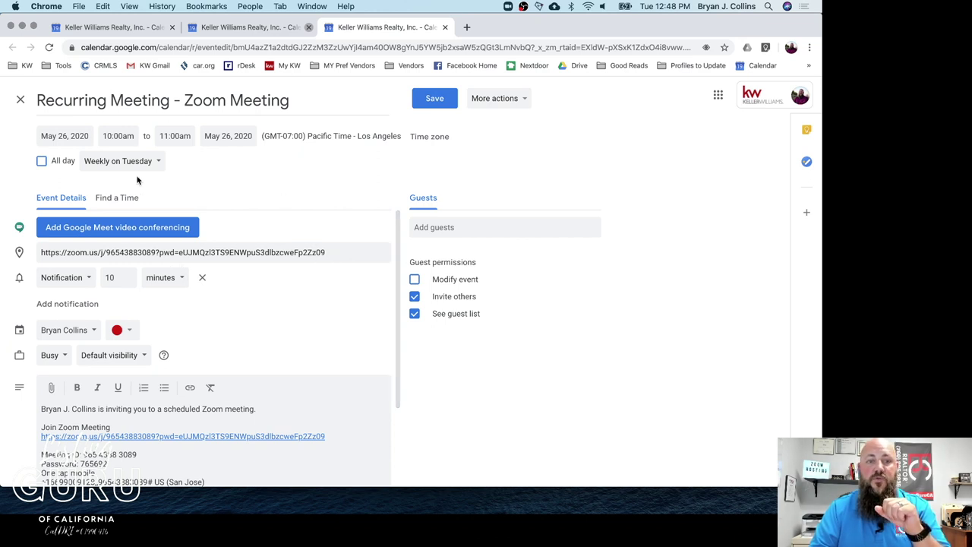
pyautogui.scroll(-3, 344, 245)
pyautogui.scroll(3, 344, 245)
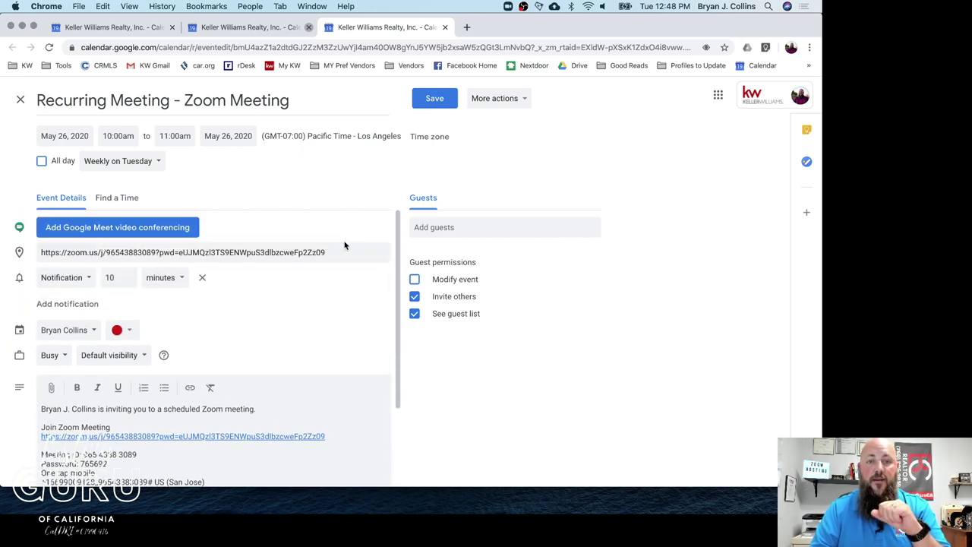
# Add three guests from the suggested contacts to the recurring meeting's calendar event
pyautogui.click(439, 228)
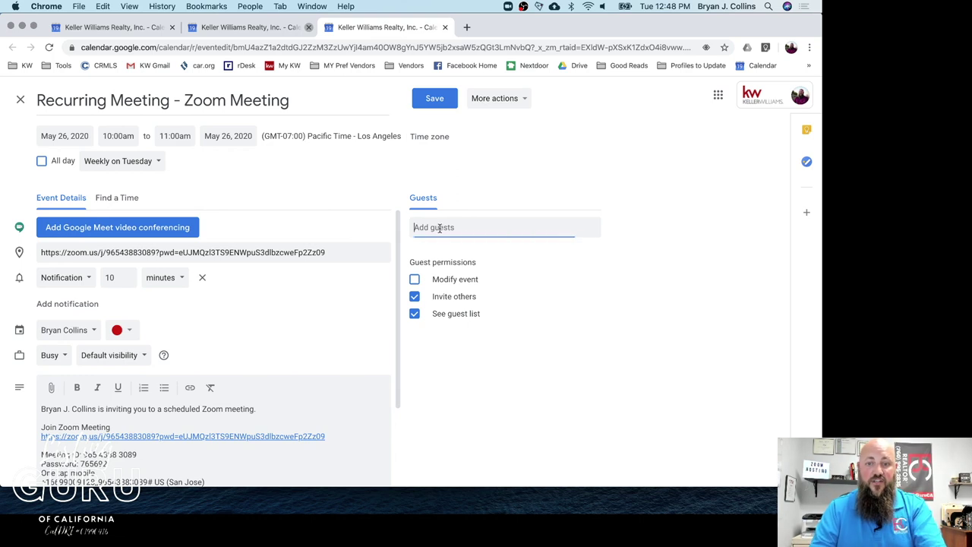
pyautogui.write('bryan')
pyautogui.click(483, 265)
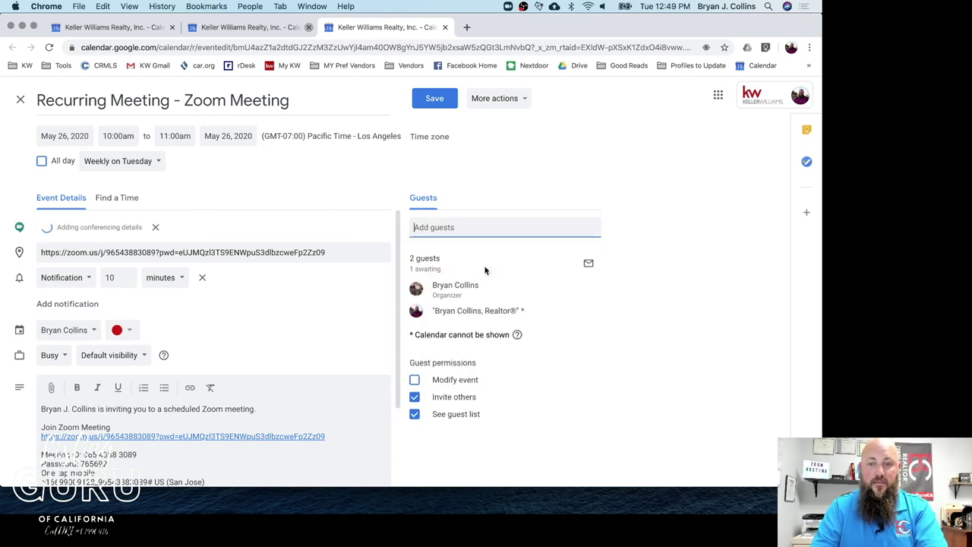
pyautogui.write('bryan')
pyautogui.click(524, 289)
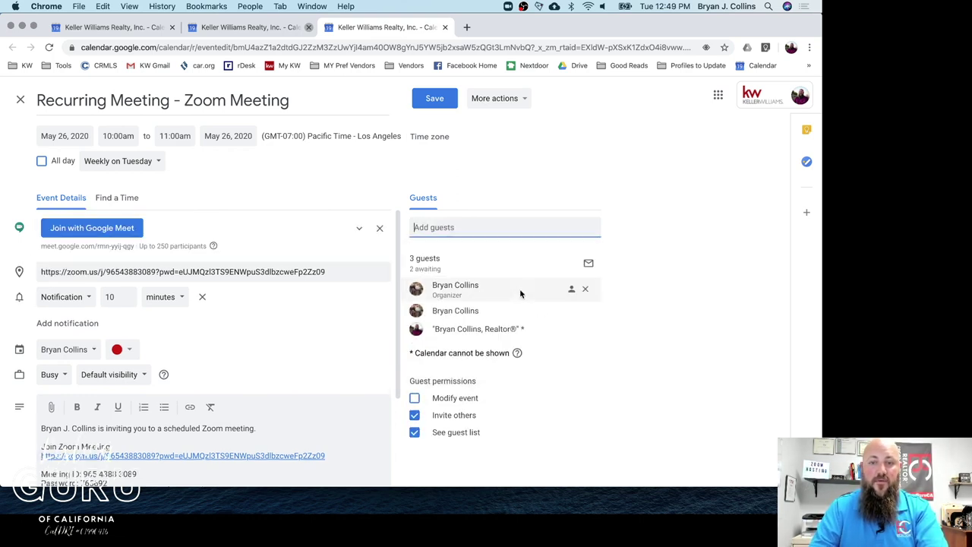
pyautogui.write('bryan')
pyautogui.click(525, 314)
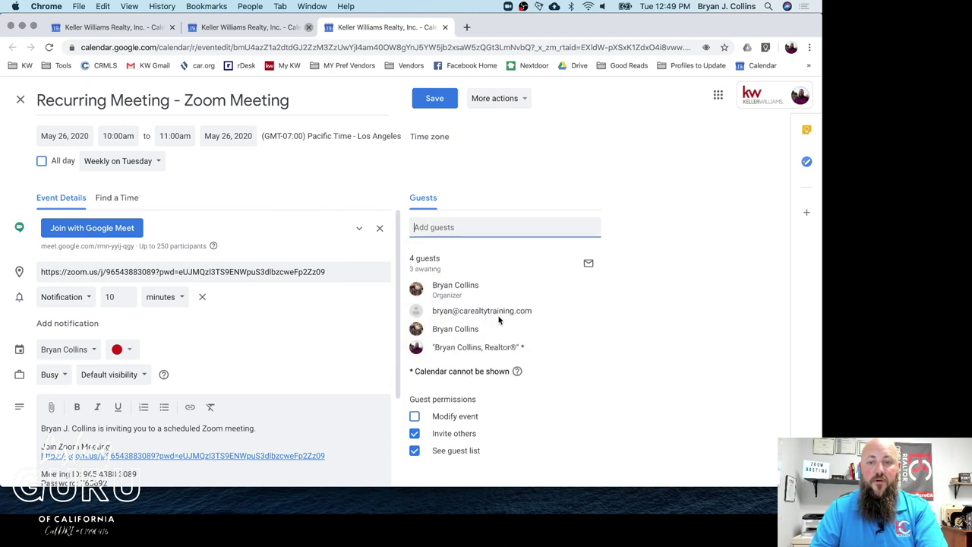
pyautogui.click(526, 200)
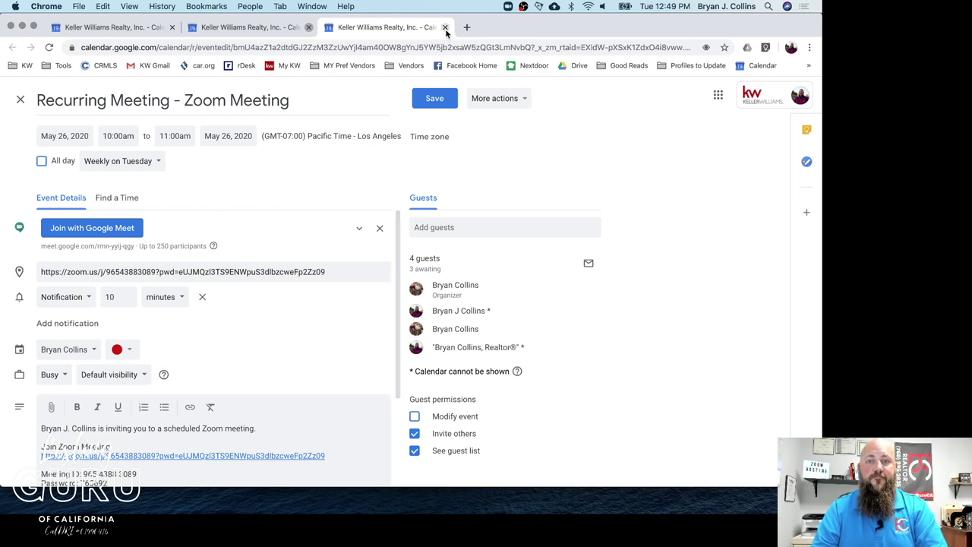
# Close both calendar event pages, the recurring meeting's and the "Host a Zoom Meeting" one, discarding unsaved changes
pyautogui.click(446, 27)
pyautogui.click(495, 188)
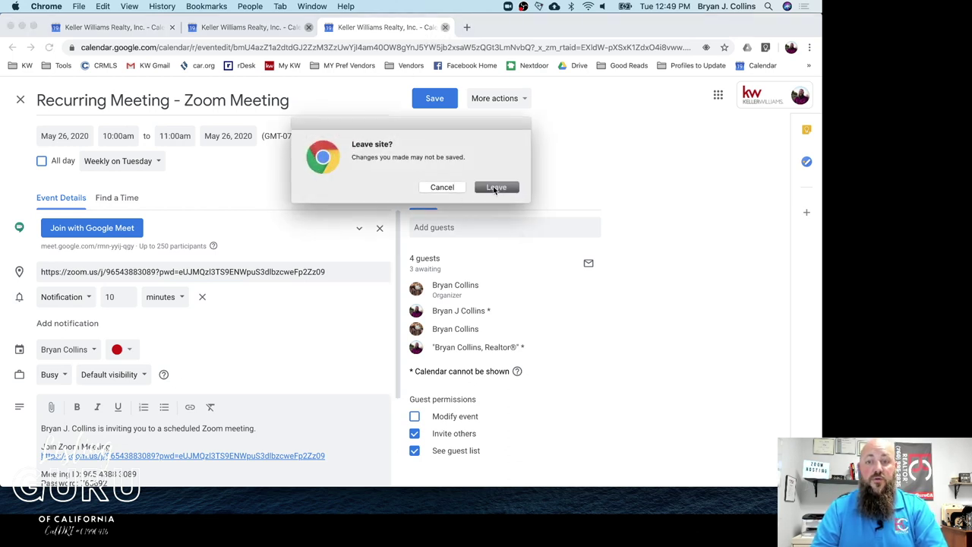
pyautogui.click(310, 29)
pyautogui.click(494, 188)
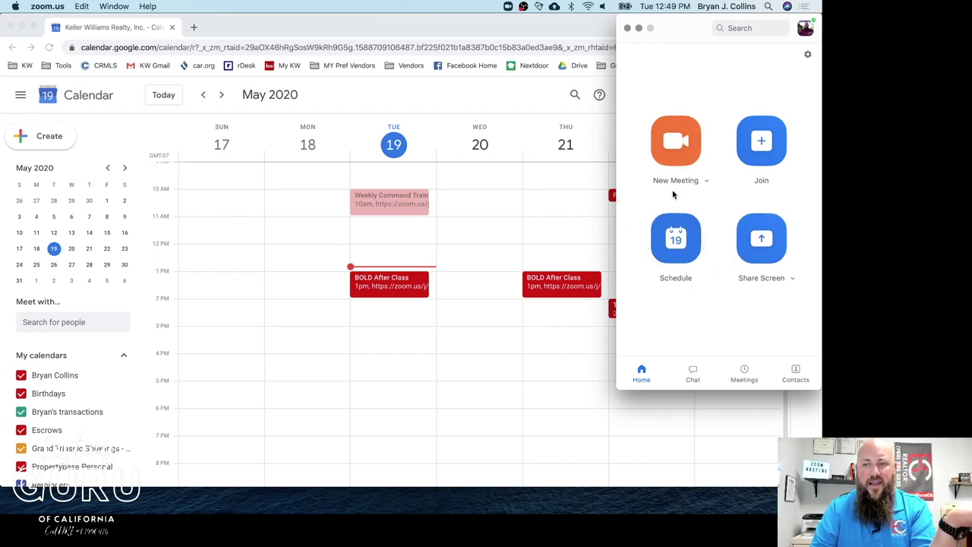
# View the upcoming meetings in Zoom and examine the scheduled "Host a Zoom Meeting" entry
pyautogui.click(744, 374)
pyautogui.moveTo(686, 170)
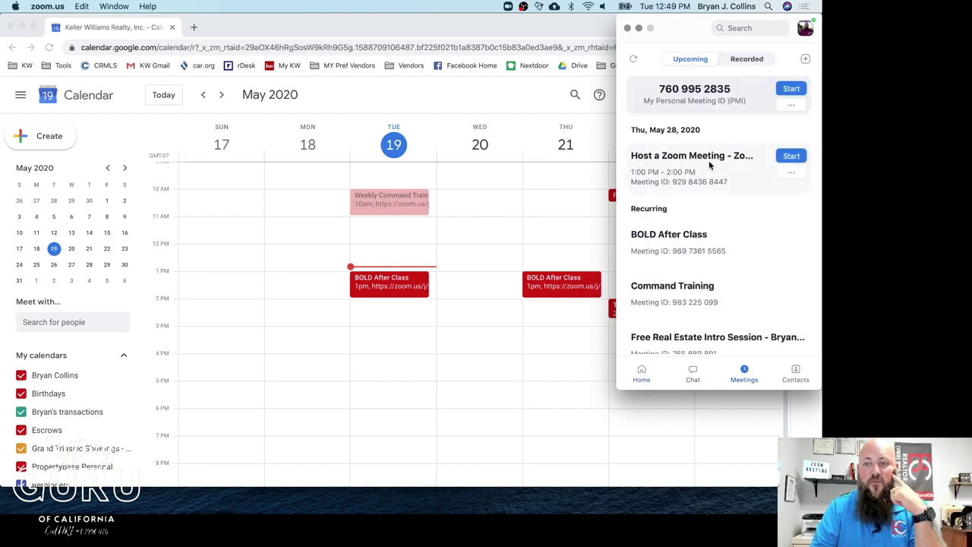
# Delete the "Host a Zoom Meeting" entry scheduled for May 28, 2020 from the upcoming meetings and confirm the deletion
pyautogui.click(790, 172)
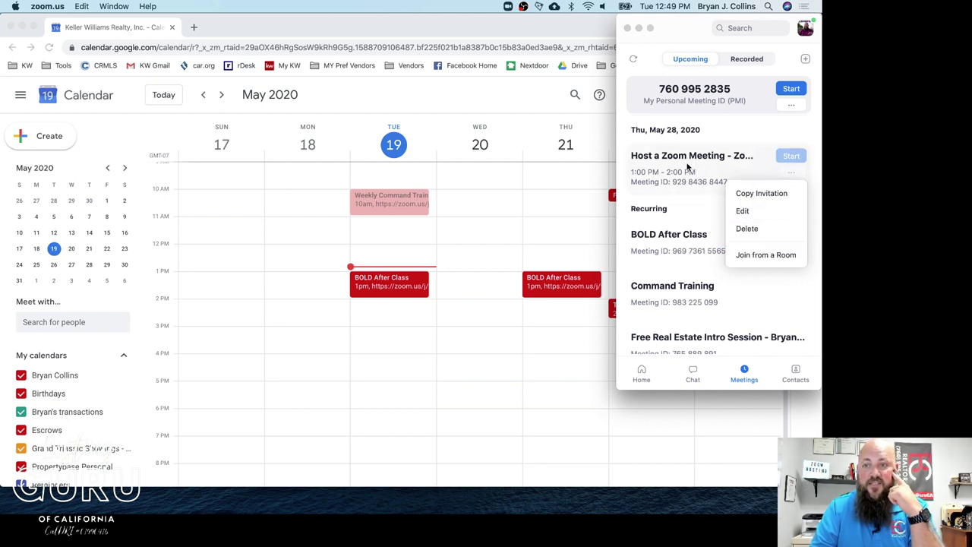
pyautogui.click(747, 230)
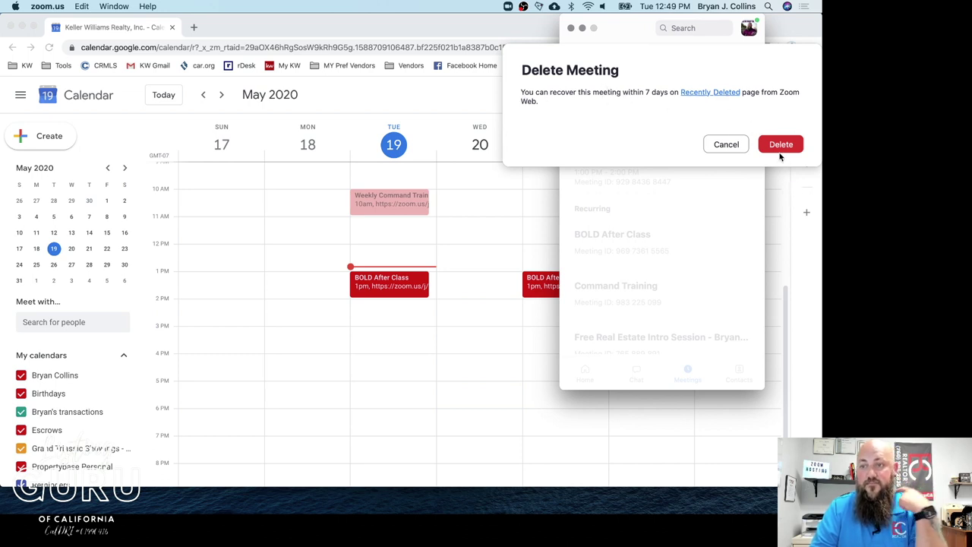
pyautogui.click(779, 144)
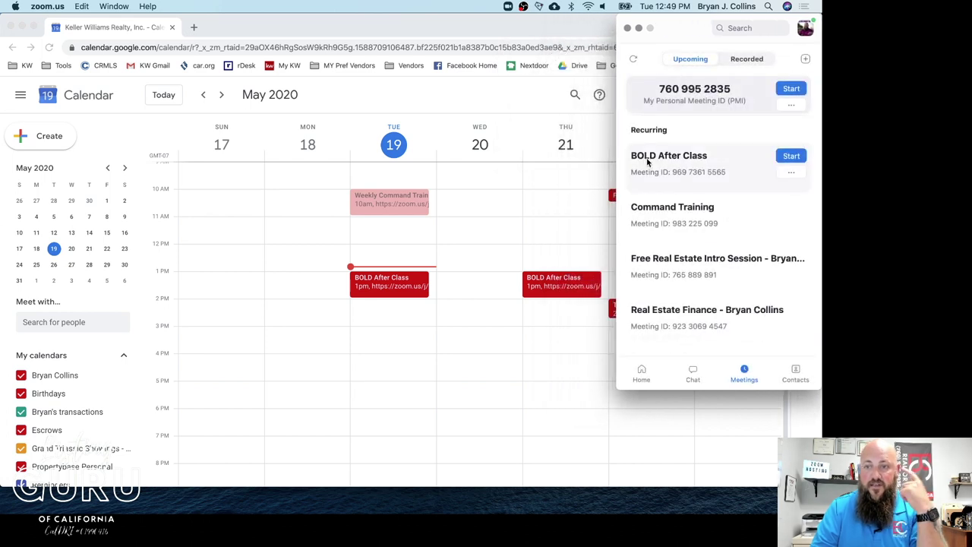
# Start the "Recurring Meeting - Zoom Meeting" from the upcoming meetings list, and end it once the meeting window has opened
pyautogui.scroll(-1, 653, 174)
pyautogui.scroll(-1, 669, 251)
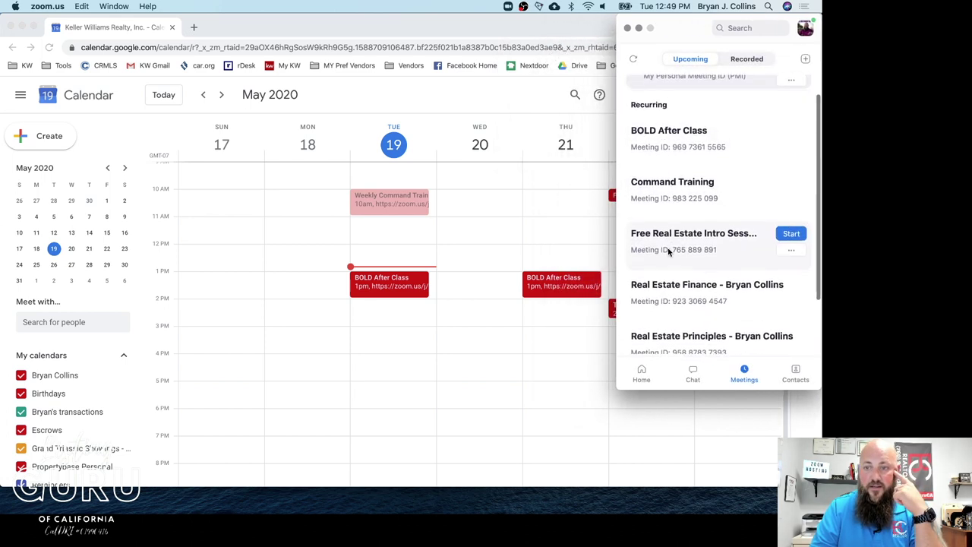
pyautogui.scroll(-3, 669, 252)
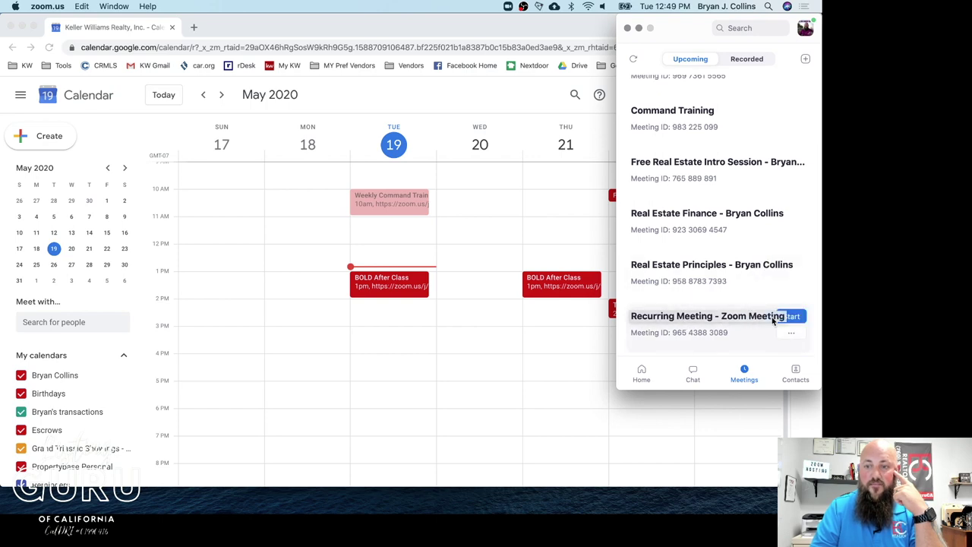
pyautogui.click(789, 316)
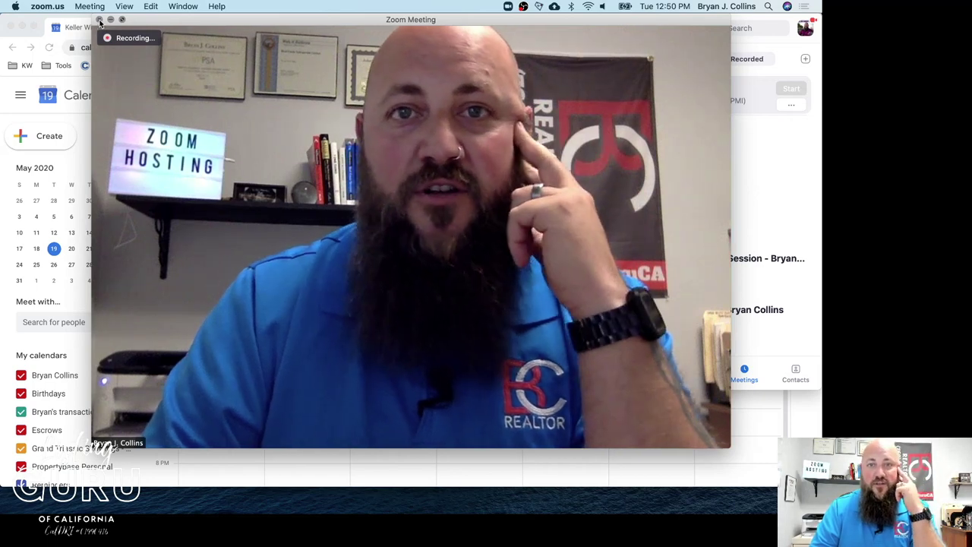
pyautogui.click(100, 21)
pyautogui.click(180, 45)
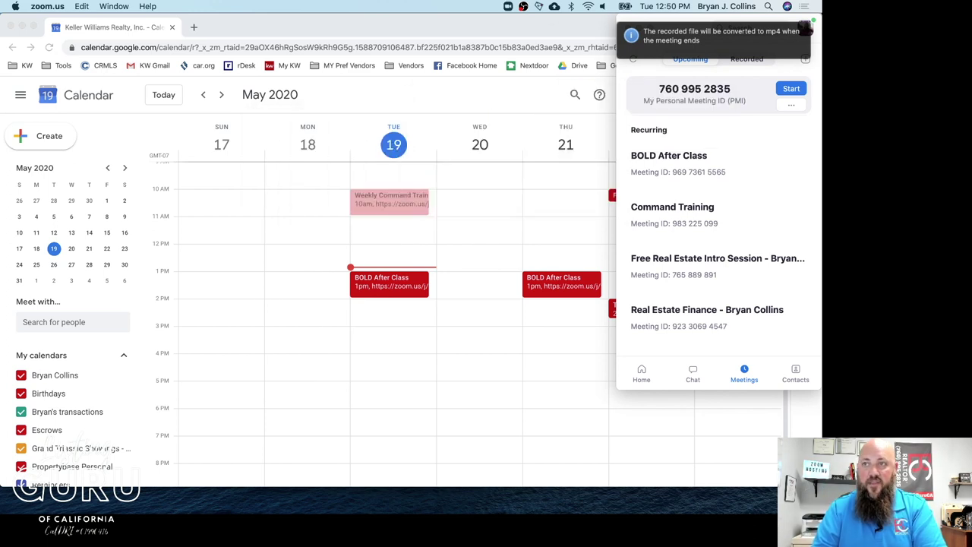
pyautogui.click(805, 29)
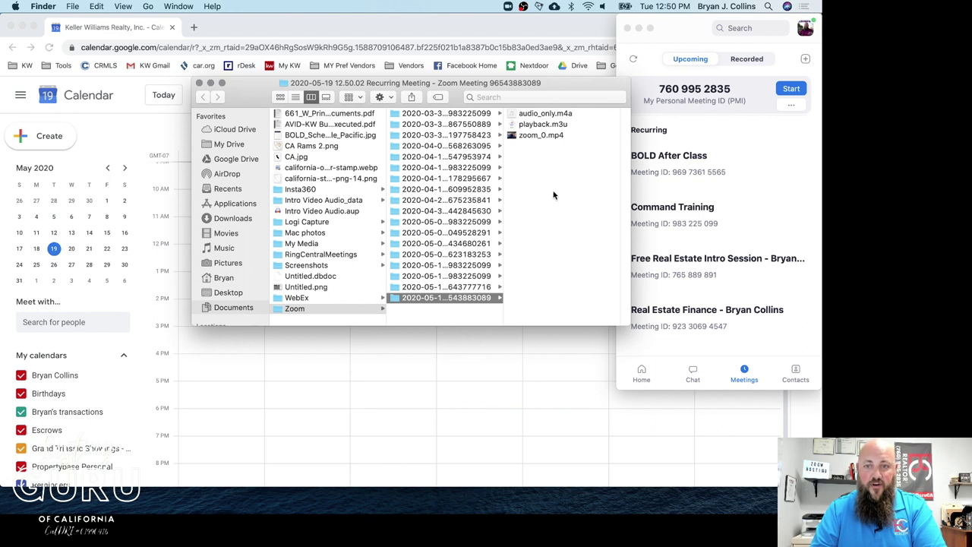
# Preview zoom_0.mp4 in the ended meeting's recording folder and minimize the folder window
pyautogui.click(522, 136)
pyautogui.click(569, 177)
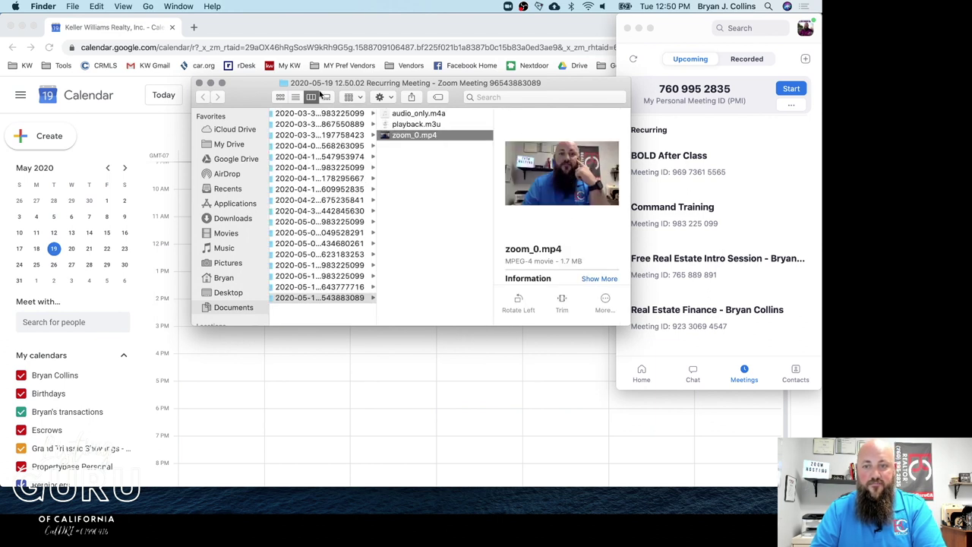
pyautogui.click(209, 84)
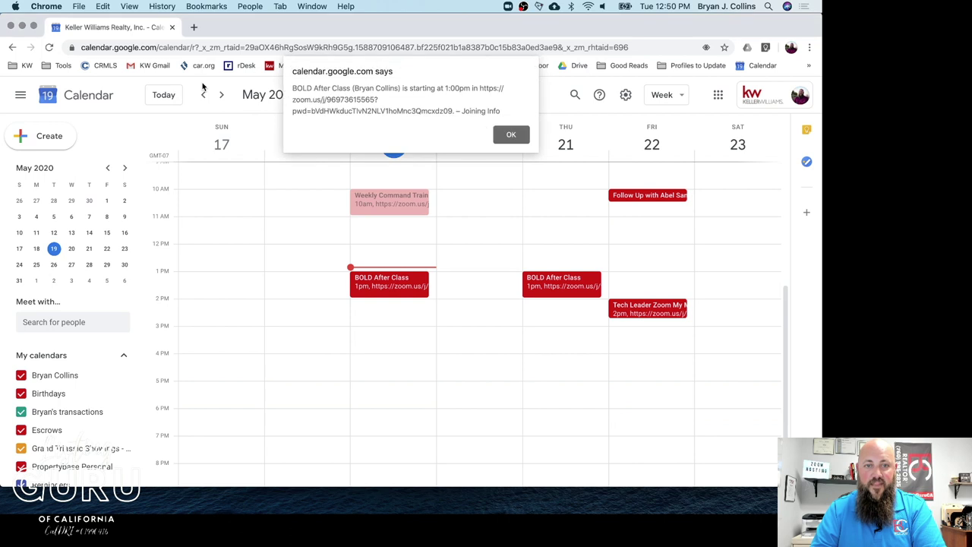
# Dismiss the "BOLD After Class" reminder alert in Google Calendar
pyautogui.click(505, 134)
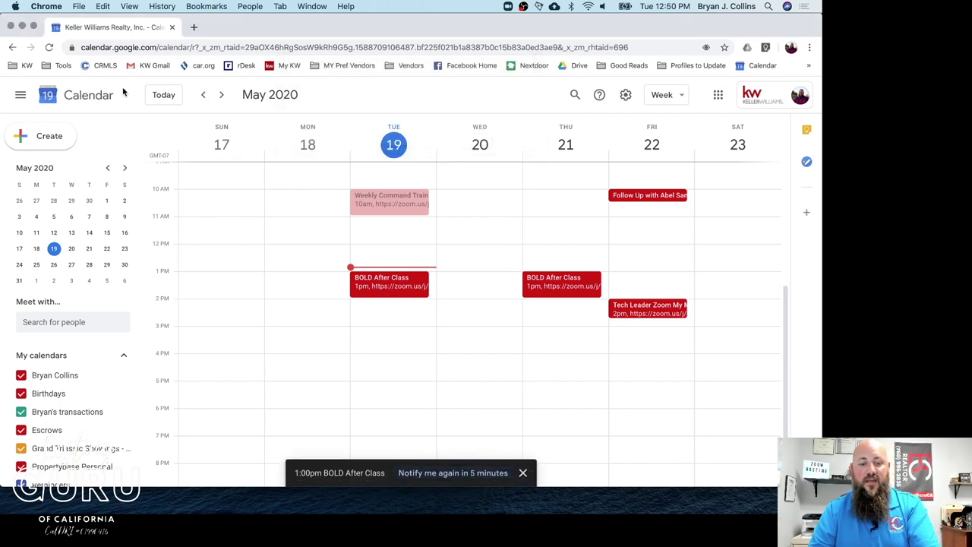
pyautogui.press('super+Tab')
pyautogui.click(201, 90)
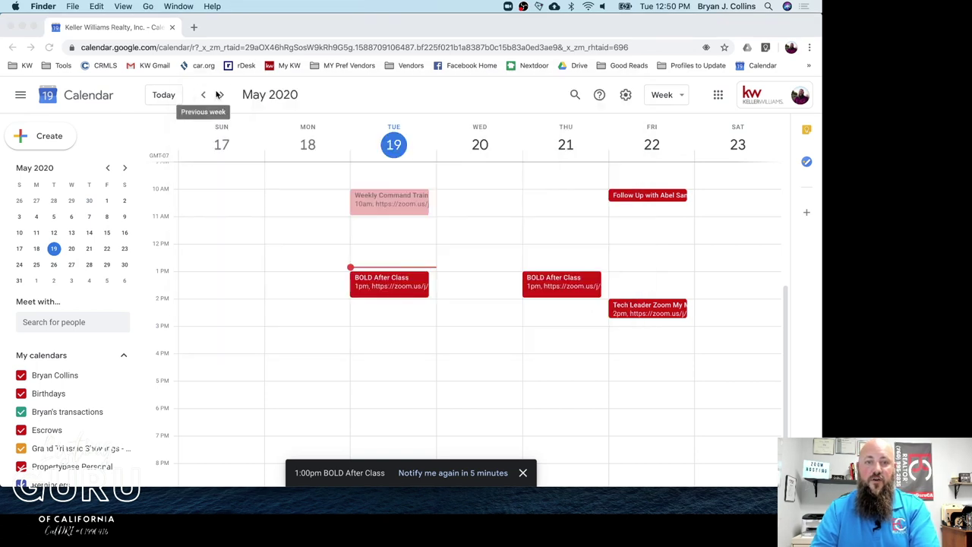
pyautogui.click(573, 335)
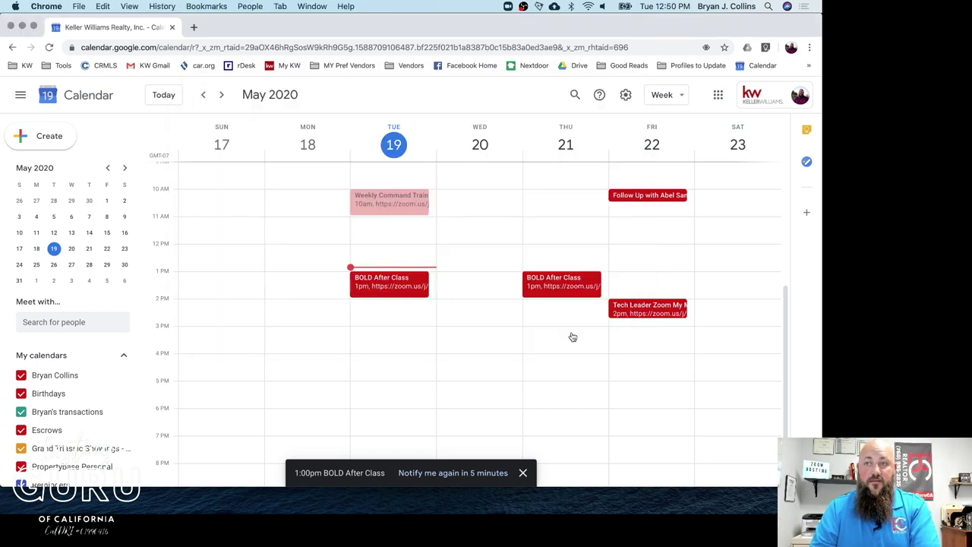
# Switch back to Zoom and copy the invitation of "Recurring Meeting - Zoom Meeting"
pyautogui.press('super+Tab')
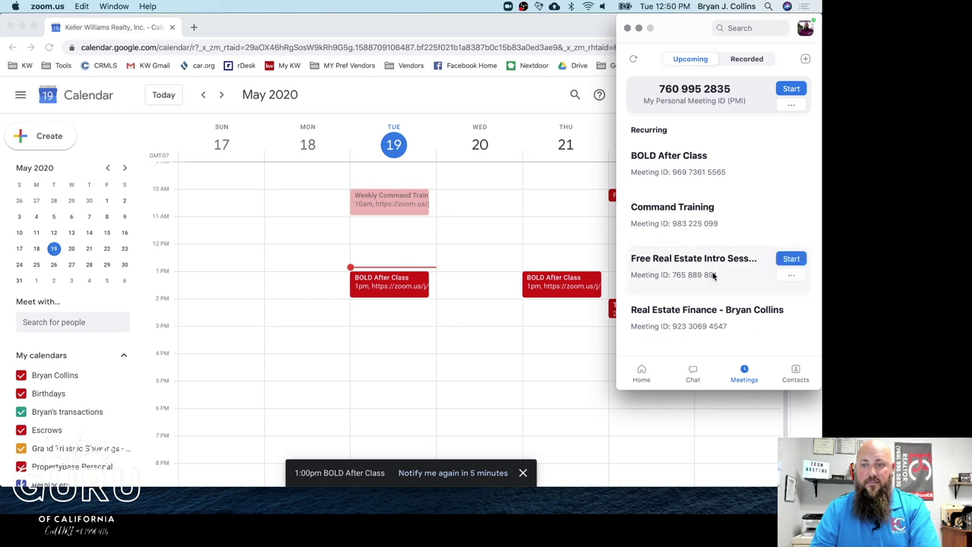
pyautogui.scroll(-5, 704, 327)
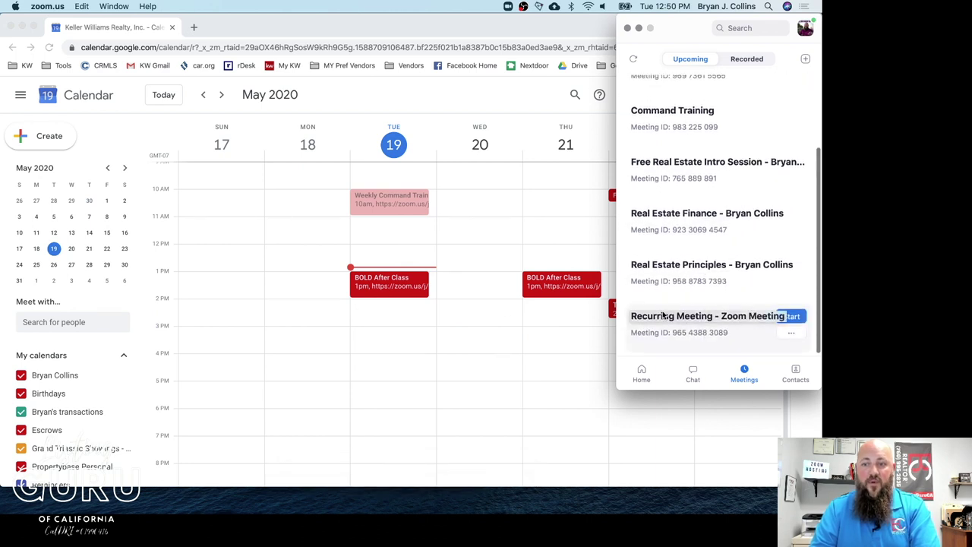
pyautogui.click(791, 333)
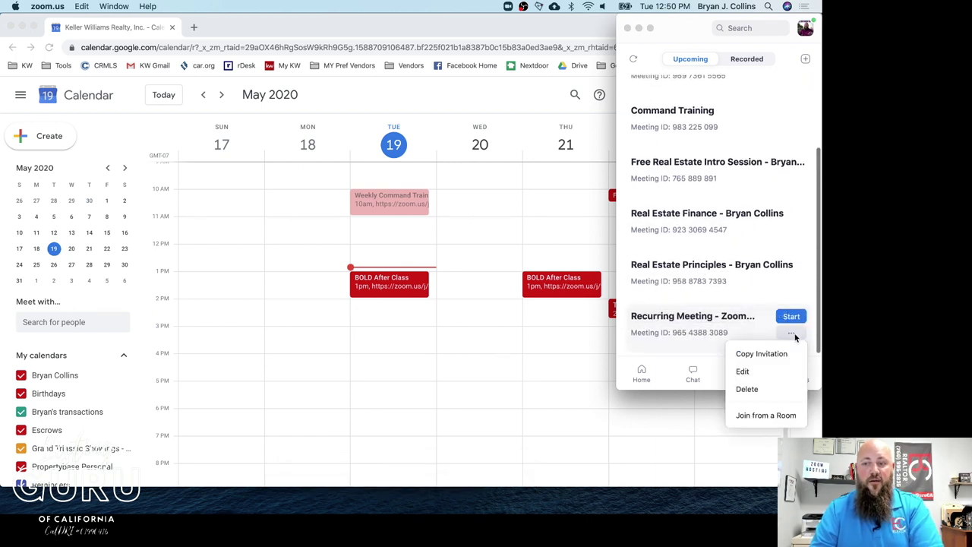
pyautogui.click(756, 354)
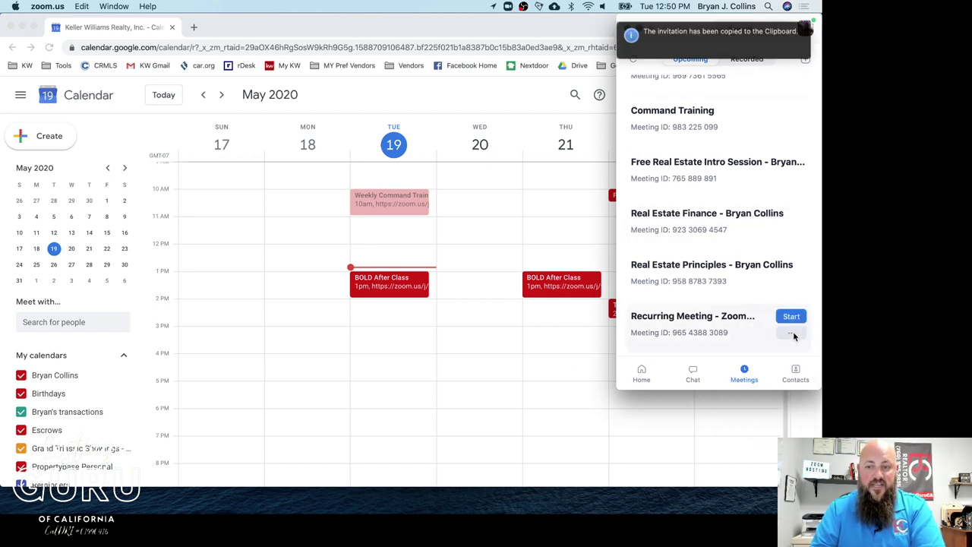
# Open "Recurring Meeting - Zoom Meeting" for editing, review its settings including the advanced options, and save it
pyautogui.click(792, 334)
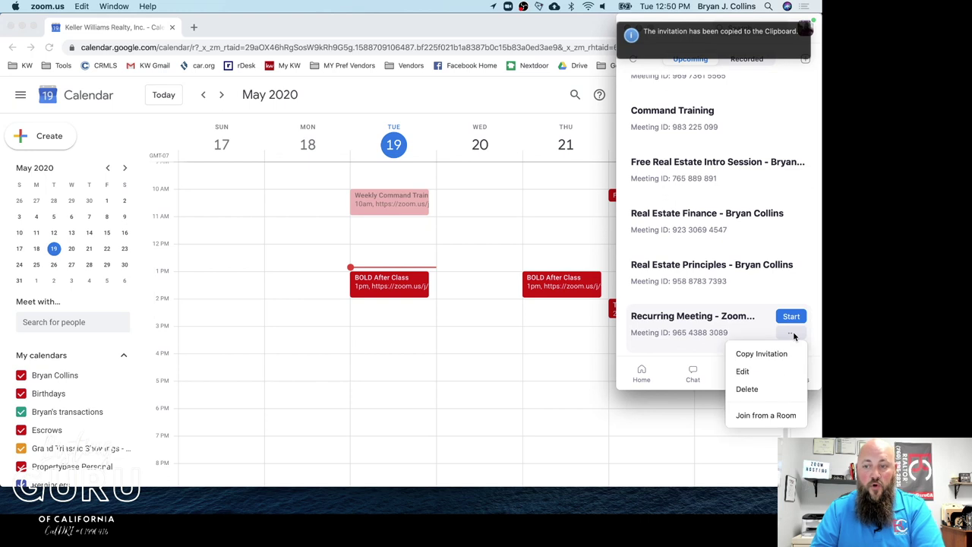
pyautogui.click(768, 371)
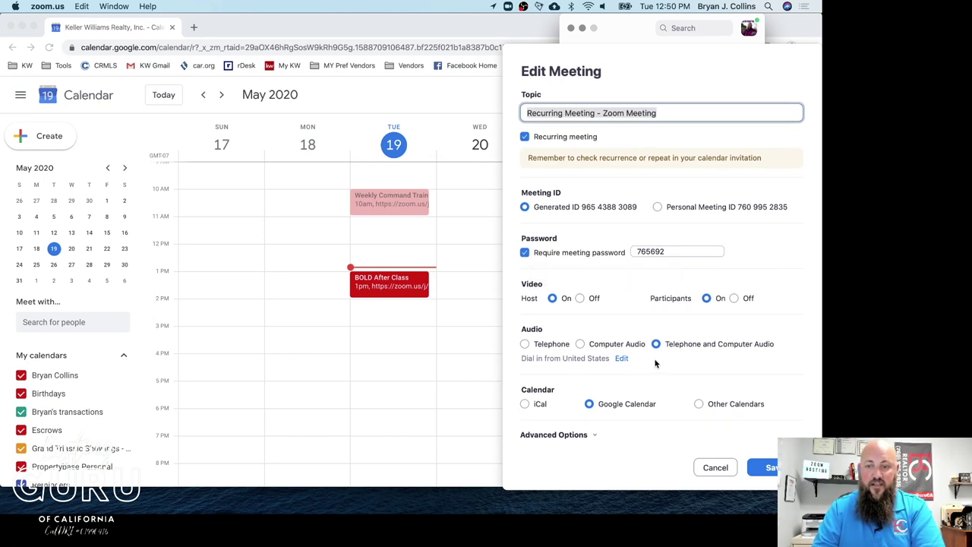
pyautogui.click(579, 436)
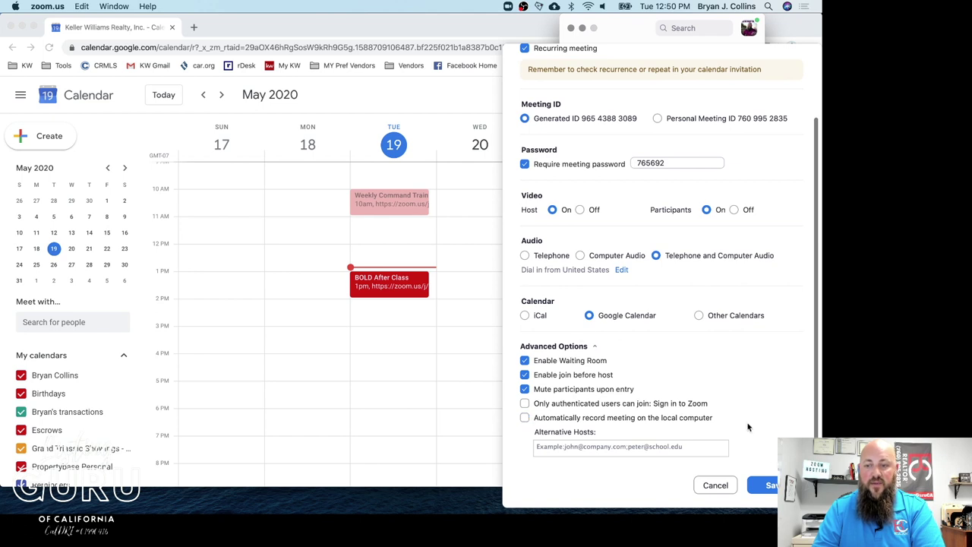
pyautogui.click(764, 485)
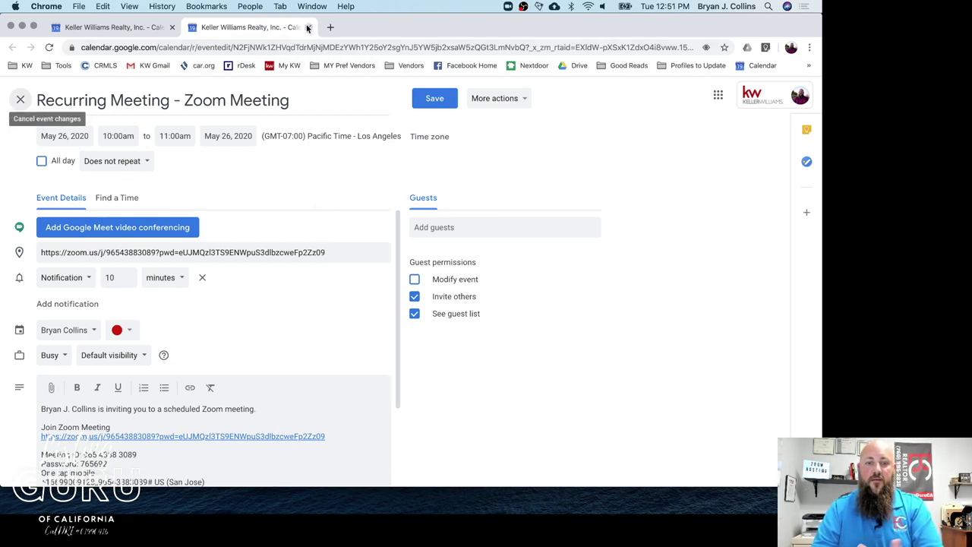
# Review the invitation details in the recurring meeting's calendar event, and close the event page and the Google Calendar window
pyautogui.scroll(-3, 317, 356)
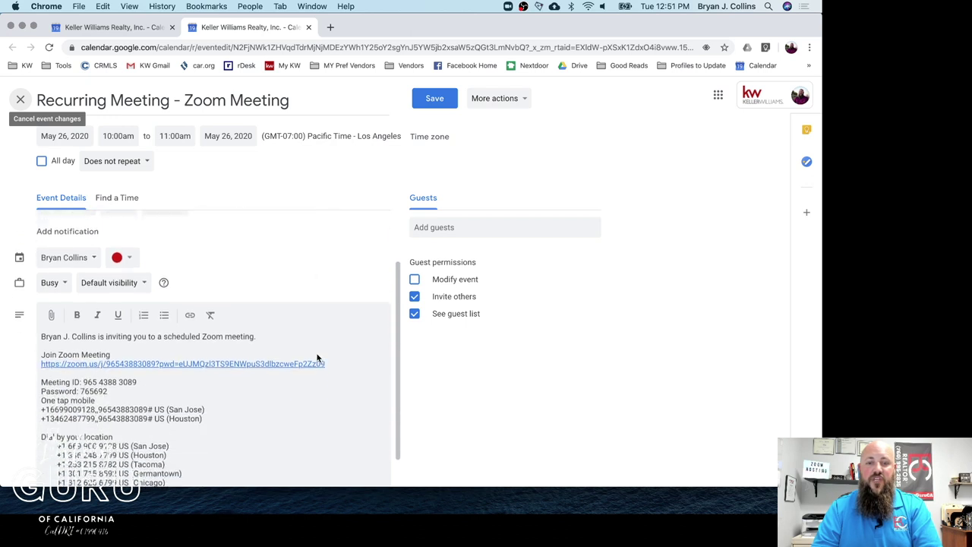
pyautogui.scroll(3, 316, 354)
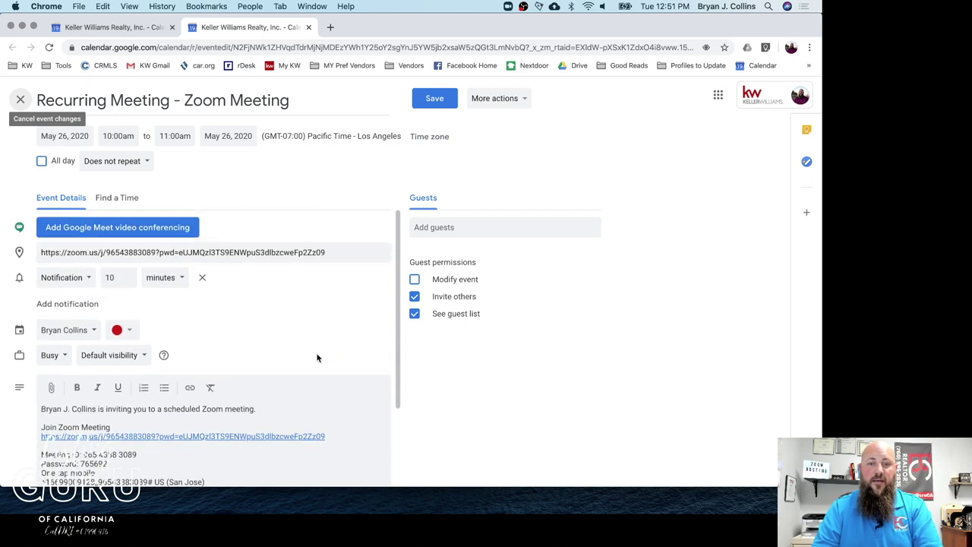
pyautogui.click(309, 28)
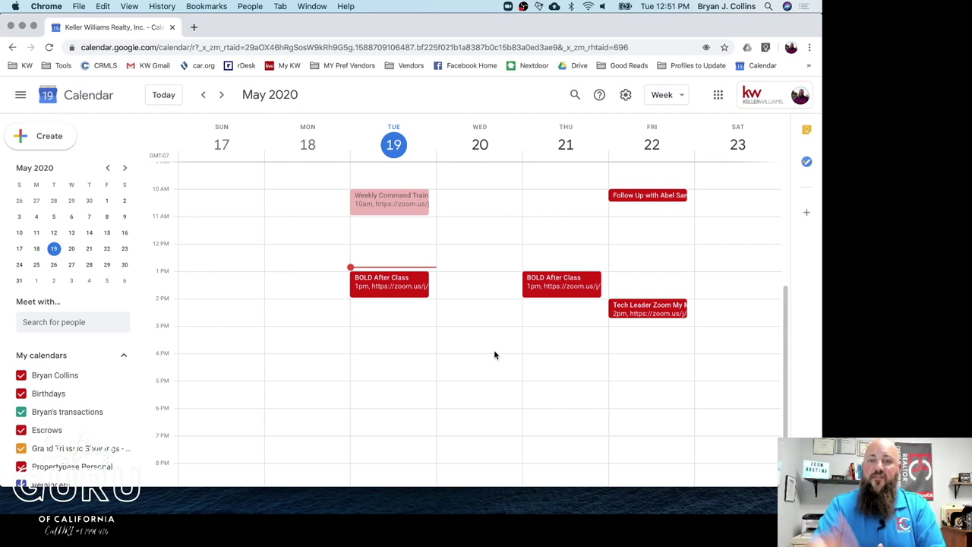
pyautogui.click(11, 26)
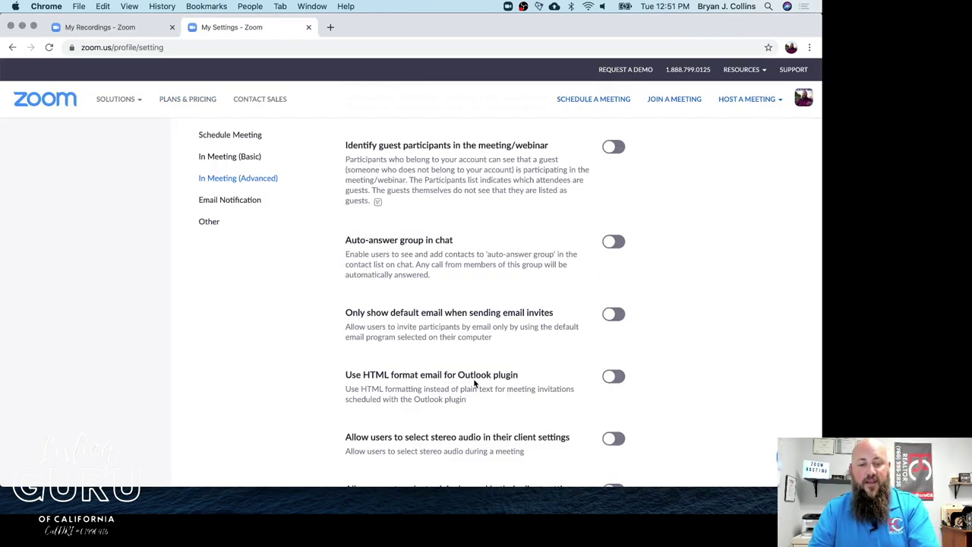
# Switch to Zoom, delete "Recurring Meeting - Zoom Meeting" from the upcoming meetings and confirm the deletion
pyautogui.press('super+Tab')
pyautogui.click(799, 332)
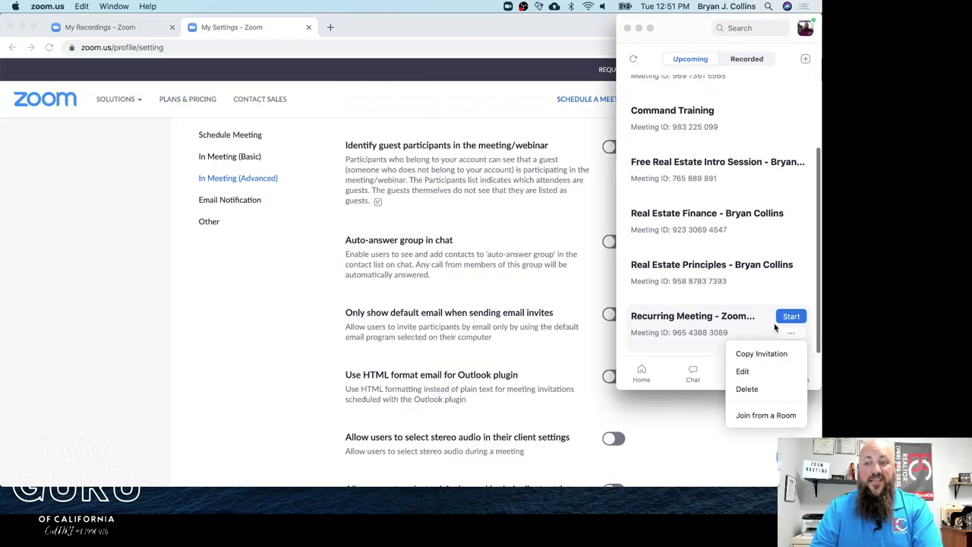
pyautogui.click(747, 389)
pyautogui.click(775, 144)
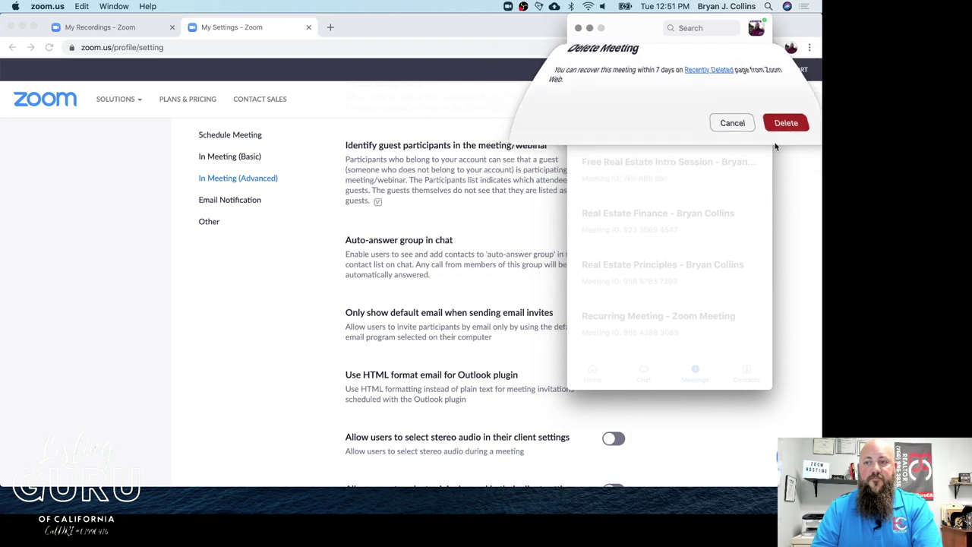